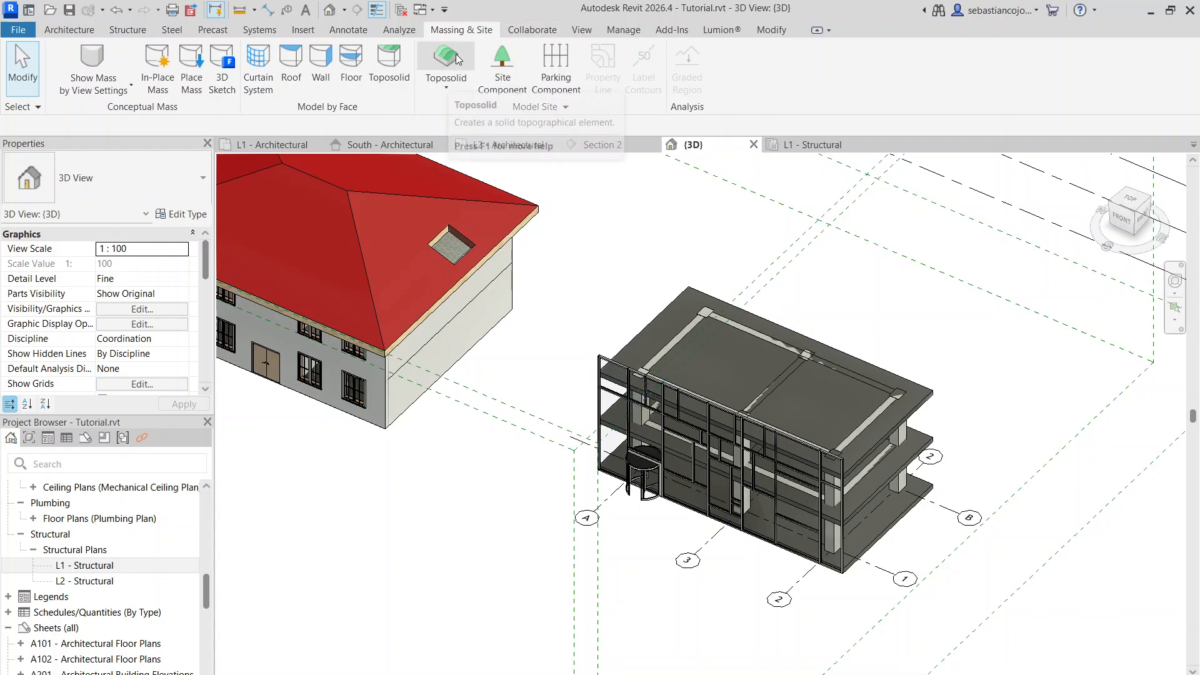
Create a Grassland - 1200mm toposolid with a rectangular boundary of about 667 m² around the red-roofed house, leaving the walls unattached
{"action": "left_click", "coordinate": [456, 60]}
{"action": "scroll", "coordinate": [642, 248], "scroll_direction": "down", "scroll_amount": 4}
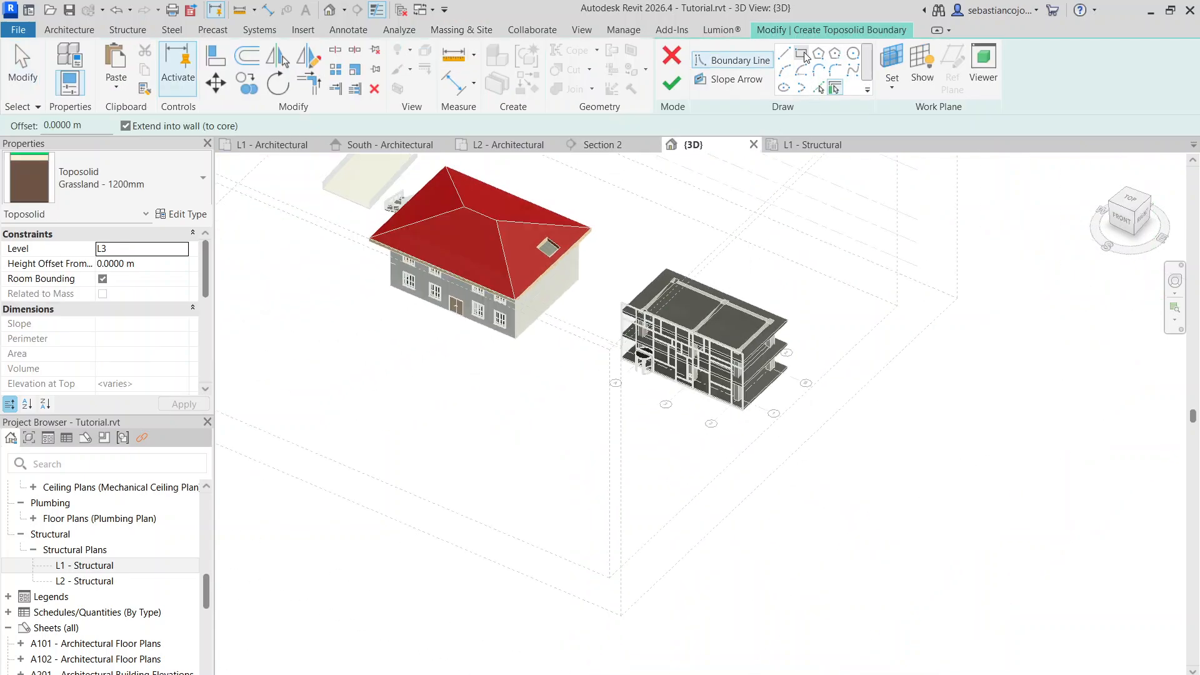
{"action": "left_click", "coordinate": [297, 174]}
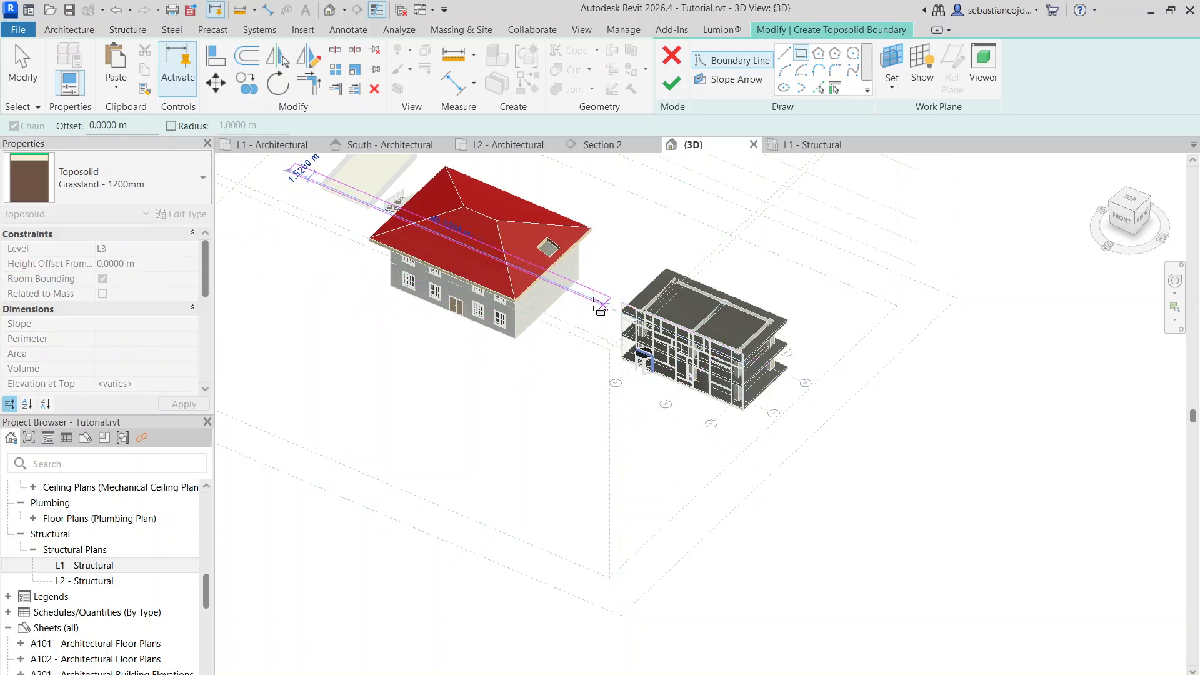
{"action": "left_click", "coordinate": [422, 173]}
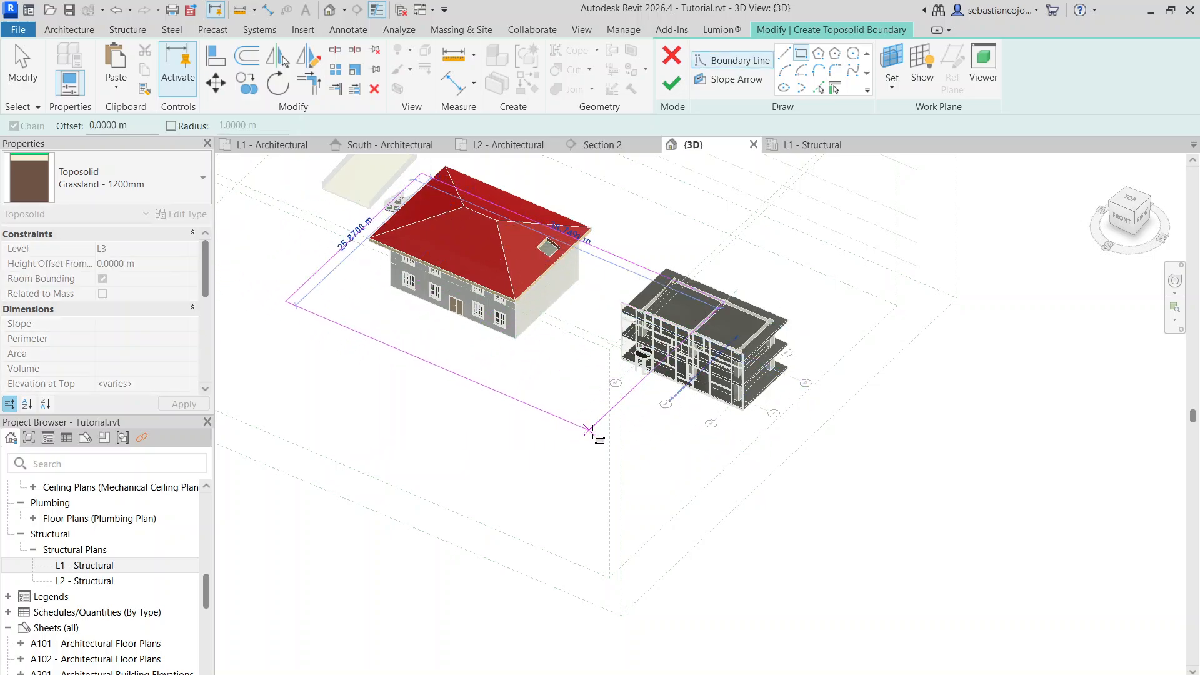
{"action": "left_click", "coordinate": [529, 384]}
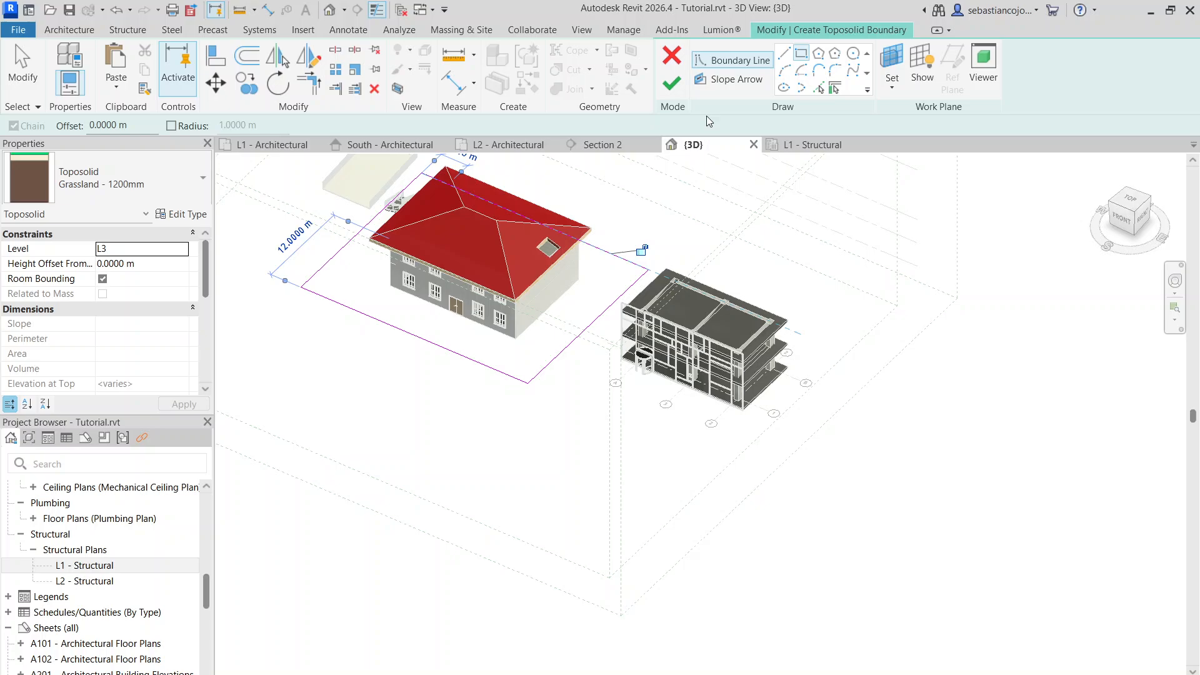
{"action": "left_click", "coordinate": [673, 85]}
{"action": "scroll", "coordinate": [598, 419], "scroll_direction": "up", "scroll_amount": 3}
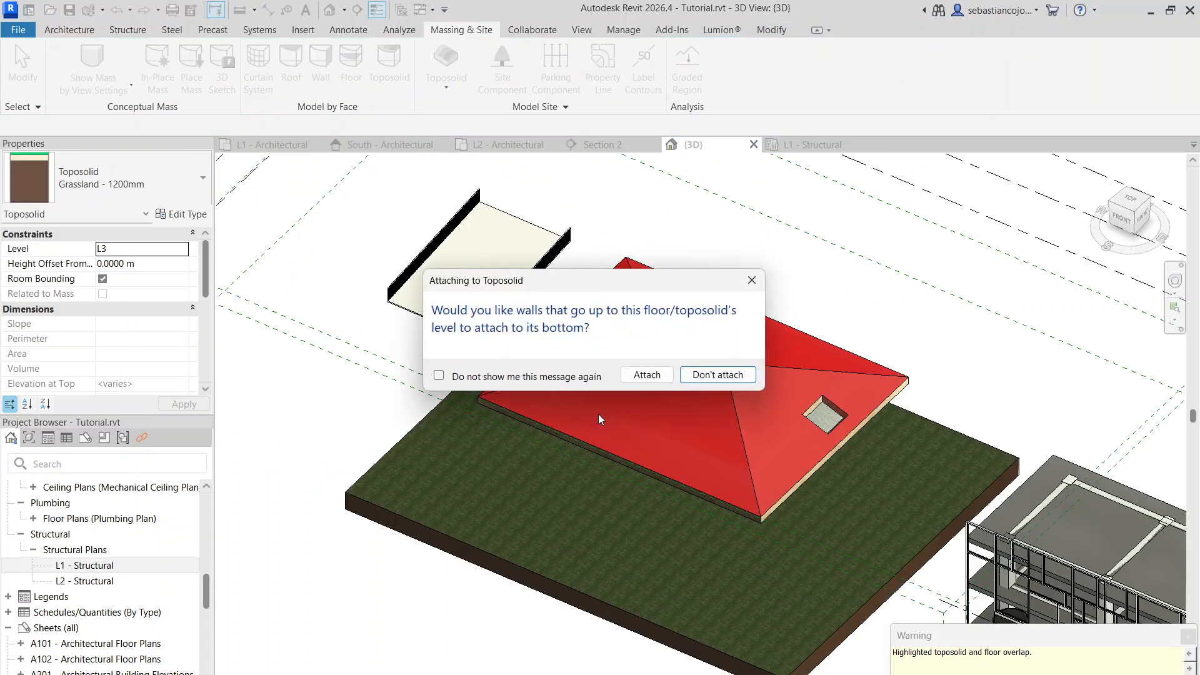
{"action": "left_click", "coordinate": [687, 375]}
{"action": "scroll", "coordinate": [625, 388], "scroll_direction": "down", "scroll_amount": 5}
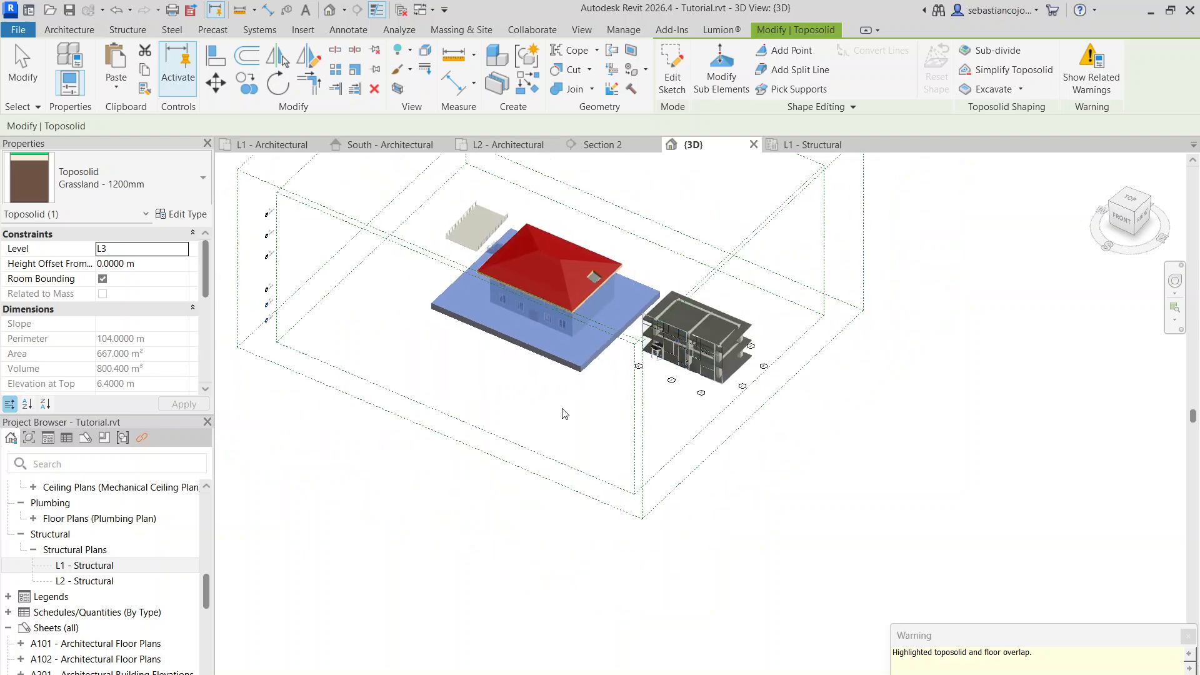
Set the new toposolid's level to L1
{"action": "left_click", "coordinate": [561, 407]}
{"action": "scroll", "coordinate": [586, 331], "scroll_direction": "up", "scroll_amount": 5}
{"action": "left_click", "coordinate": [604, 391]}
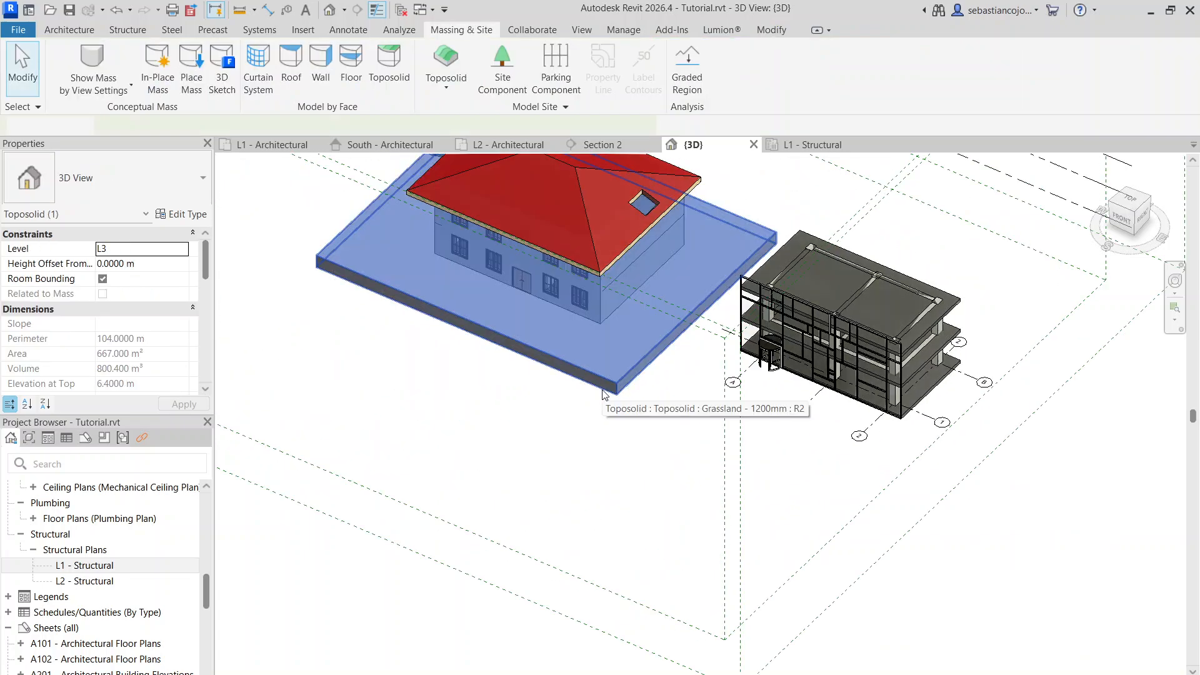
{"action": "left_click", "coordinate": [184, 250]}
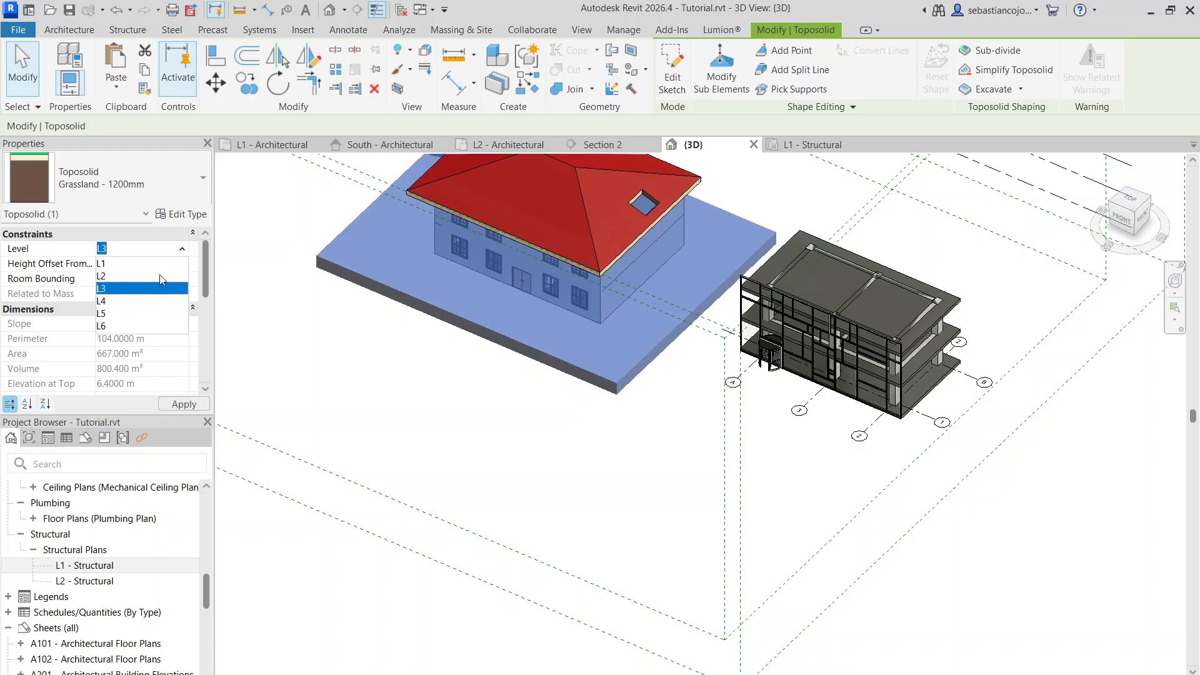
{"action": "left_click", "coordinate": [150, 267]}
{"action": "left_click", "coordinate": [654, 415]}
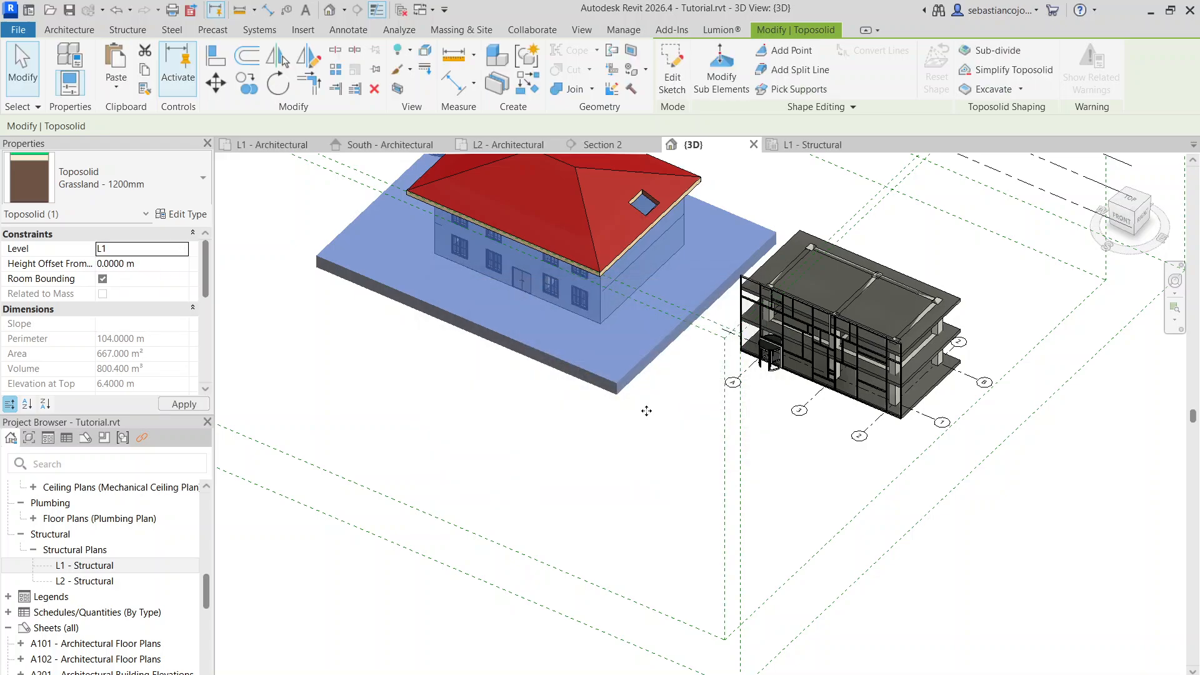
{"action": "left_click", "coordinate": [578, 469]}
Extend the toposolid's boundary edge past the second building, enlarging the terrain to about 1310 m²
{"action": "scroll", "coordinate": [562, 468], "scroll_direction": "down", "scroll_amount": 2}
{"action": "middle_click_drag", "start_coordinate": [562, 469], "coordinate": [549, 444], "text": "shift"}
{"action": "scroll", "coordinate": [565, 443], "scroll_direction": "up", "scroll_amount": 2}
{"action": "left_click", "coordinate": [573, 389]}
{"action": "left_click_drag", "start_coordinate": [573, 388], "coordinate": [577, 328]}
{"action": "double_click", "coordinate": [689, 326]}
{"action": "left_click_drag", "start_coordinate": [689, 327], "coordinate": [960, 462]}
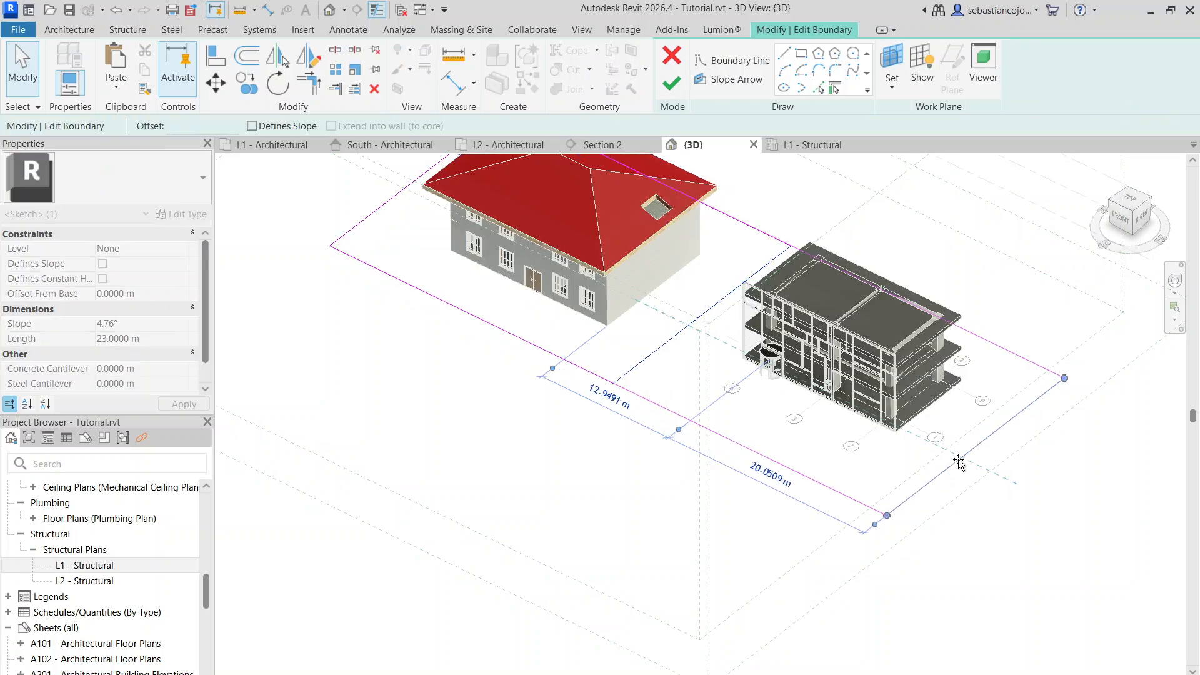
{"action": "left_click", "coordinate": [669, 92]}
{"action": "left_click", "coordinate": [630, 461]}
Delete the metal stair and the floor slab standing beside the red-roofed house
{"action": "scroll", "coordinate": [656, 407], "scroll_direction": "down", "scroll_amount": 3}
{"action": "mouse_move", "coordinate": [656, 407]}
{"action": "middle_mouse_down", "text": "shift"}
{"action": "mouse_move", "coordinate": [806, 330]}
{"action": "mouse_move", "coordinate": [648, 429]}
{"action": "mouse_move", "coordinate": [718, 463]}
{"action": "middle_mouse_up", "text": "shift"}
{"action": "scroll", "coordinate": [511, 350], "scroll_direction": "up", "scroll_amount": 4}
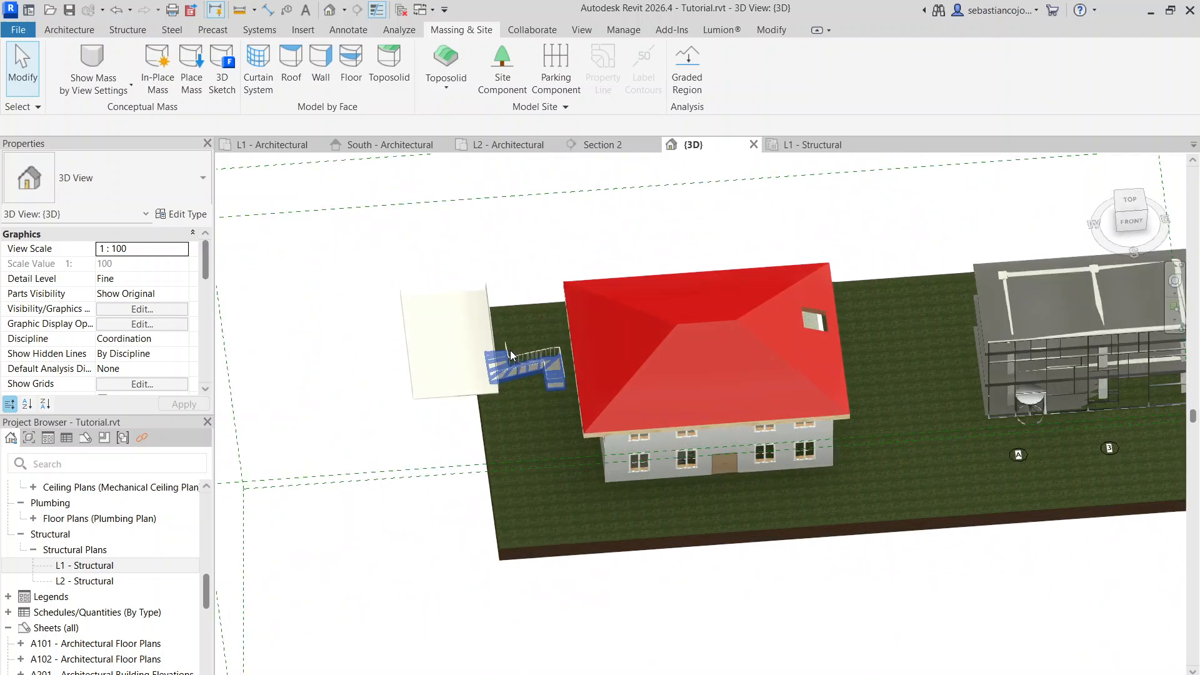
{"action": "left_click", "coordinate": [510, 351]}
{"action": "key", "text": "Escape"}
{"action": "left_click", "coordinate": [495, 379]}
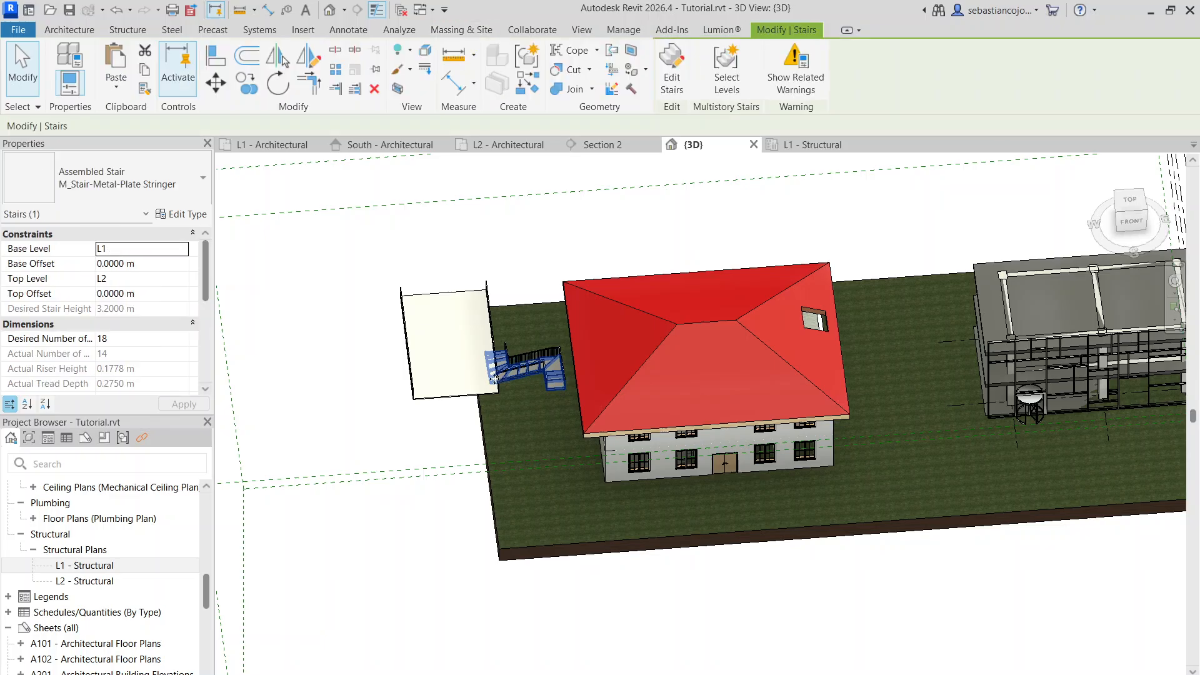
{"action": "left_click", "coordinate": [466, 390], "text": "ctrl"}
{"action": "key", "text": "Delete"}
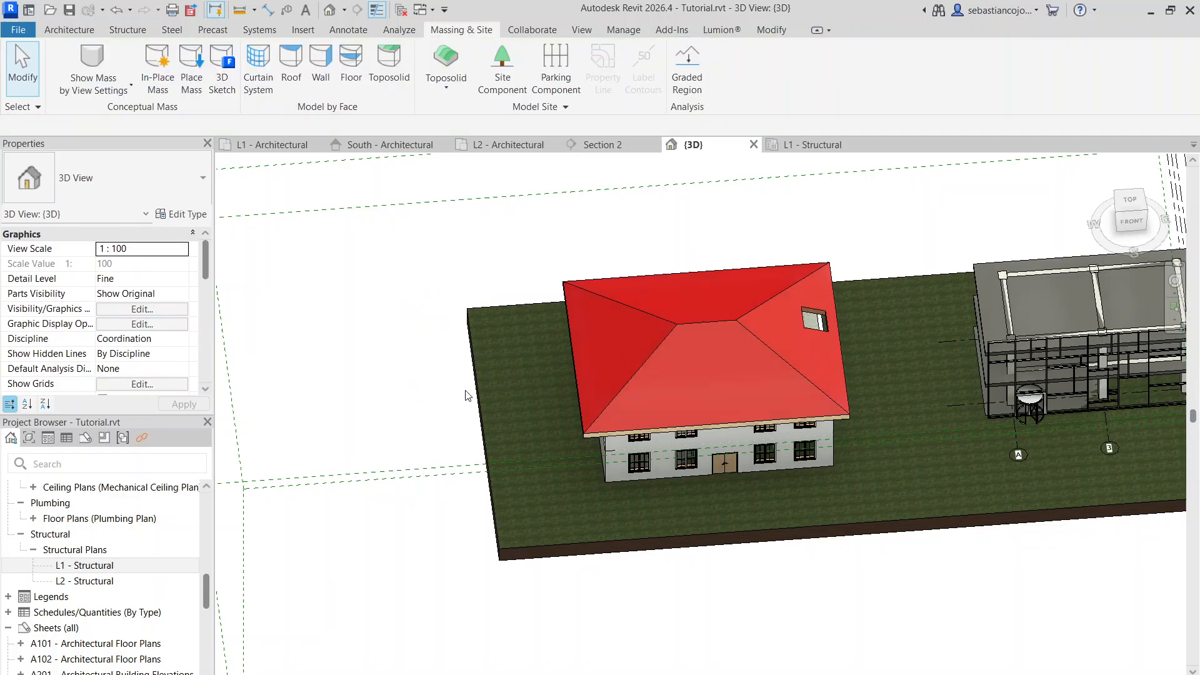
{"action": "middle_click_drag", "start_coordinate": [686, 391], "coordinate": [547, 399], "text": "shift"}
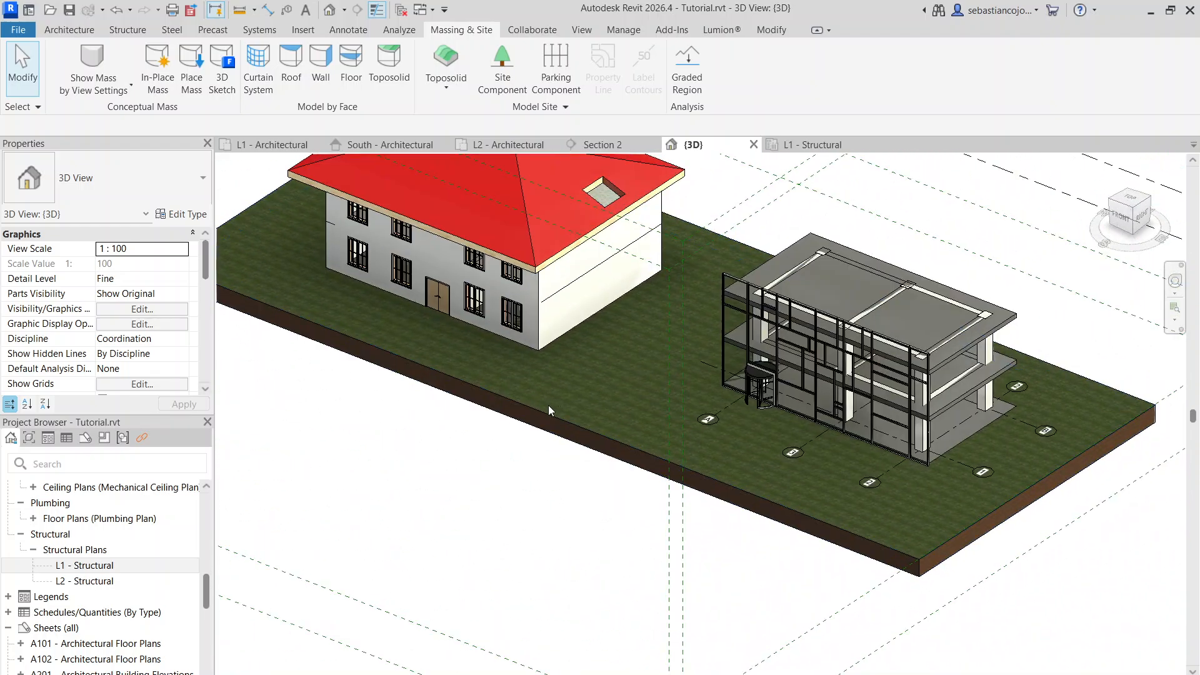
{"action": "scroll", "coordinate": [546, 410], "scroll_direction": "down", "scroll_amount": 4}
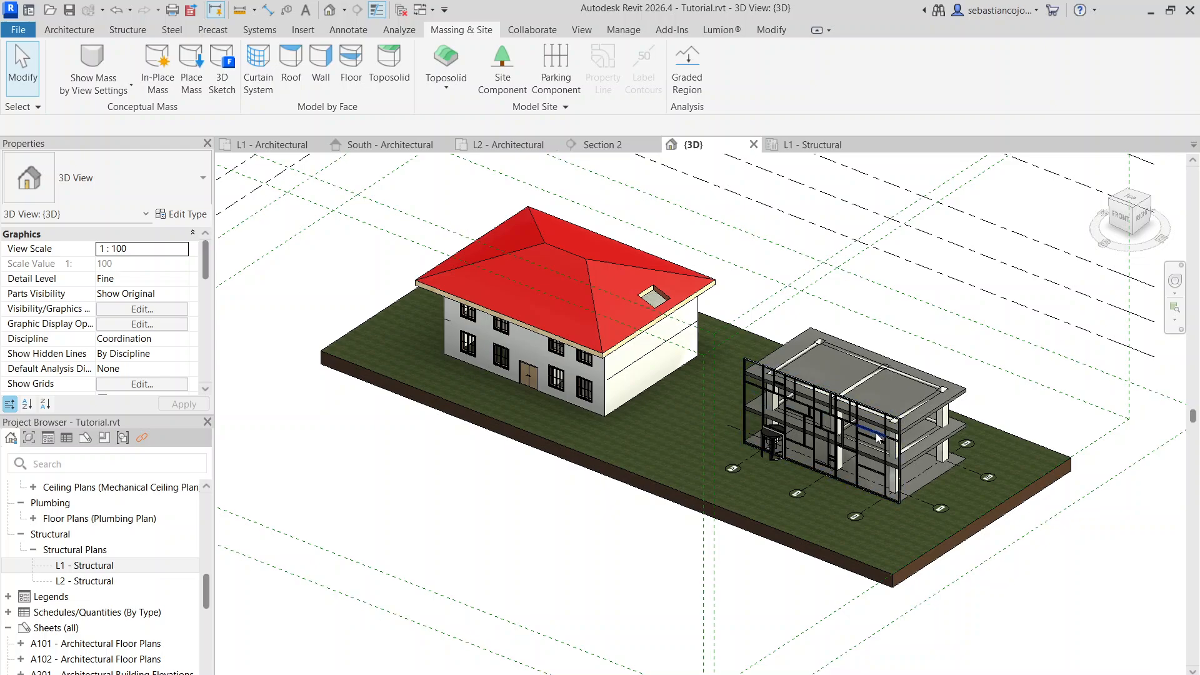
{"action": "middle_click_drag", "start_coordinate": [879, 438], "coordinate": [544, 383], "text": "shift"}
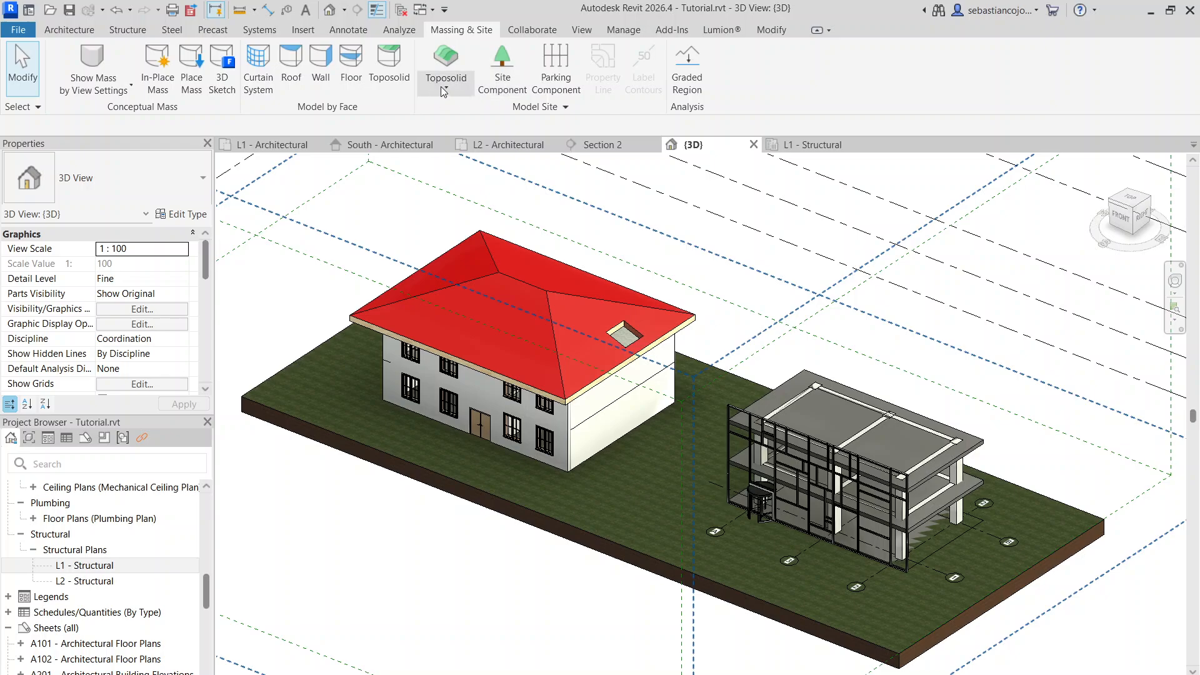
{"action": "left_click", "coordinate": [444, 89]}
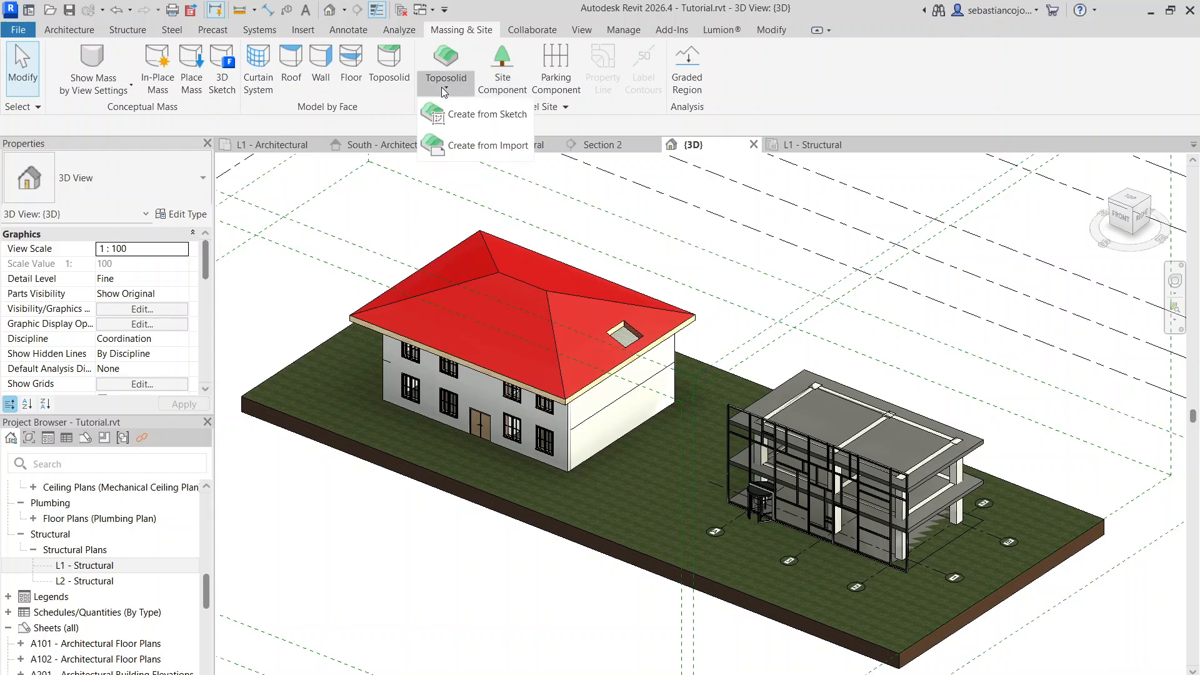
Examine the available toposolid types and the layer structure of the terrain's Grassland - 1200mm type
{"action": "left_click", "coordinate": [293, 412]}
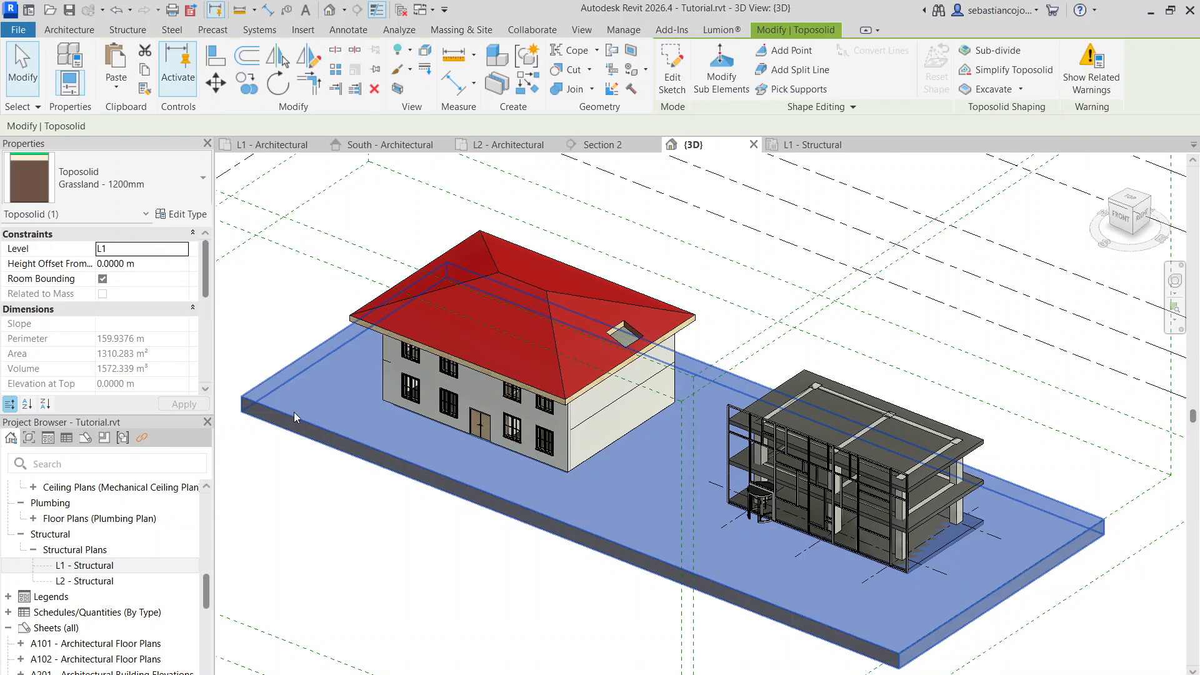
{"action": "left_click", "coordinate": [122, 185]}
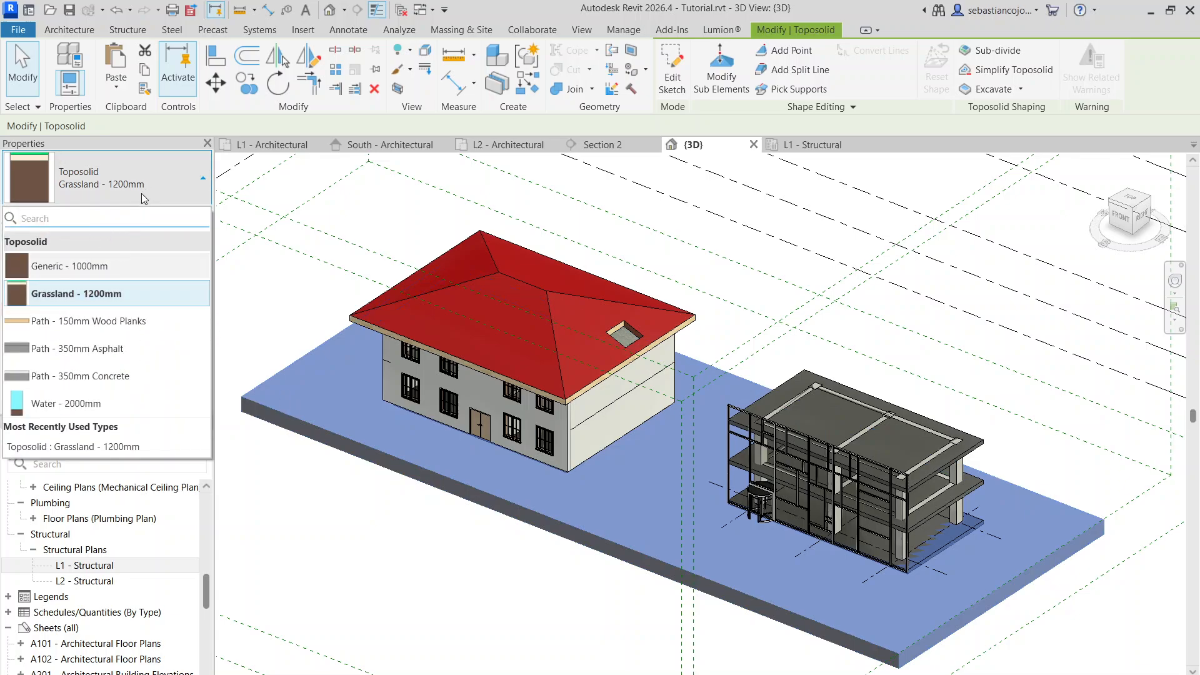
{"action": "key", "text": "Escape"}
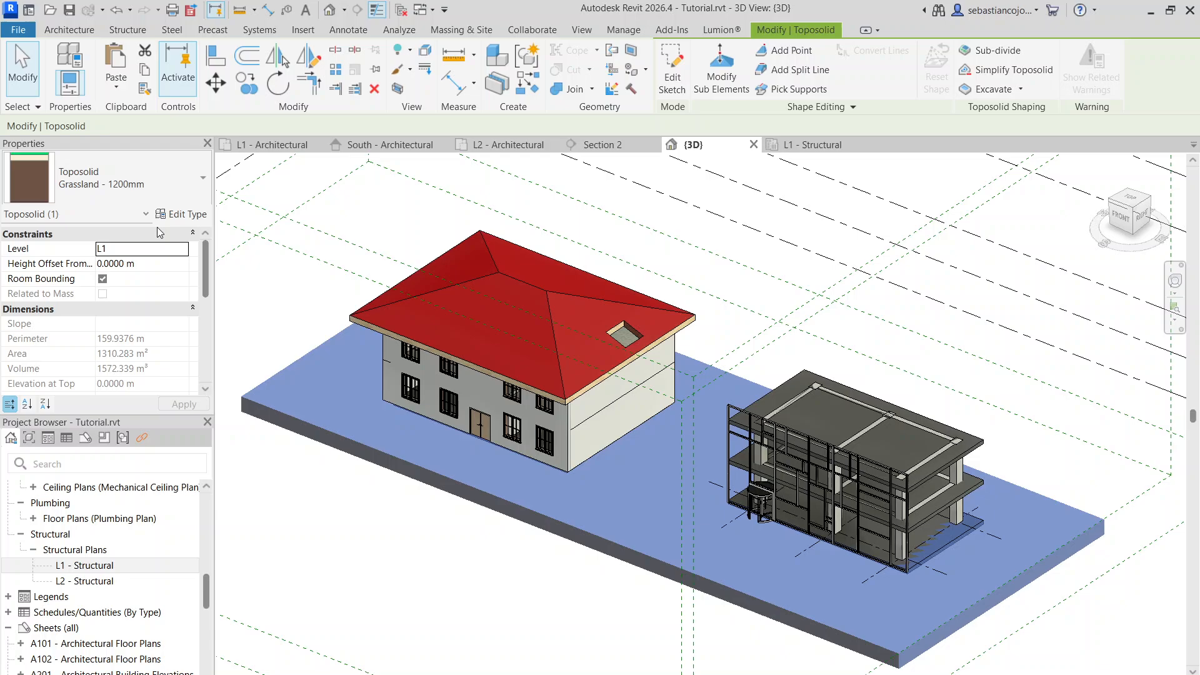
{"action": "left_click", "coordinate": [187, 216]}
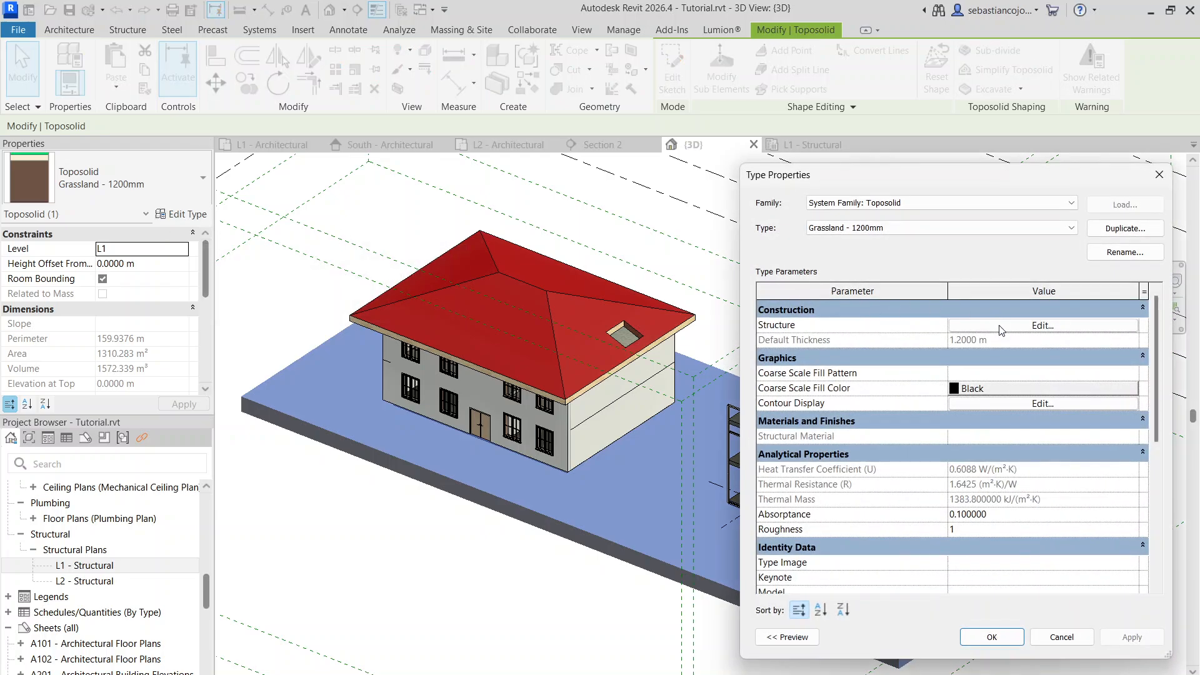
{"action": "left_click", "coordinate": [1001, 326]}
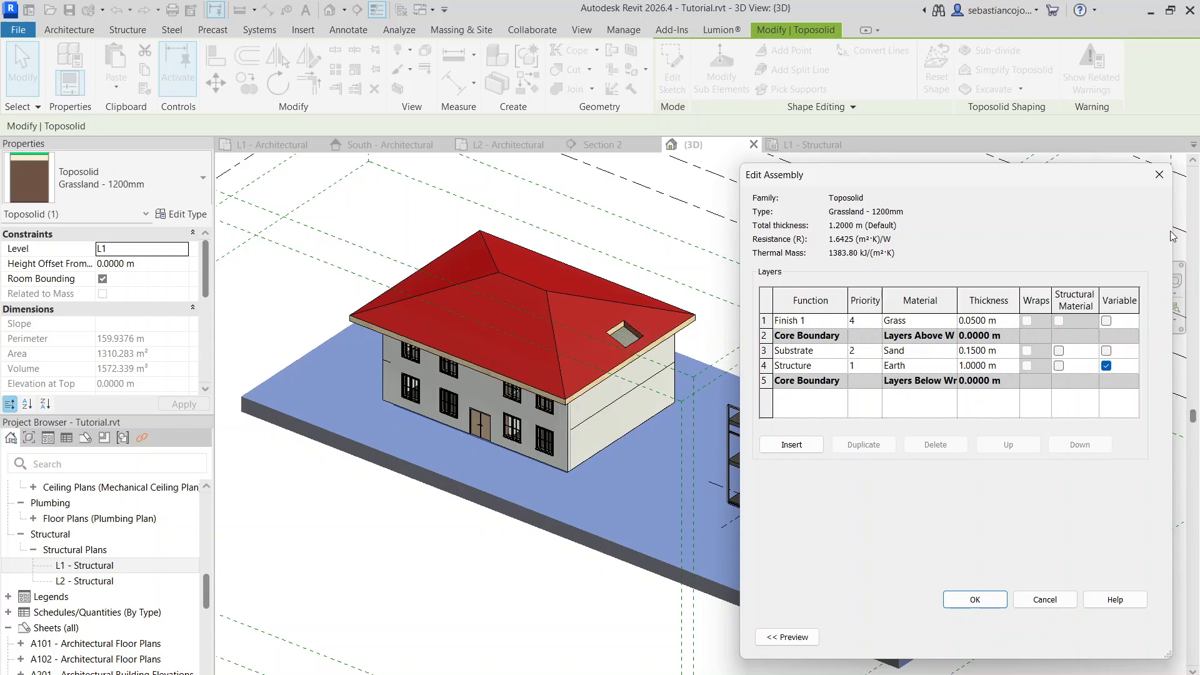
{"action": "left_click", "coordinate": [1158, 179]}
{"action": "left_click", "coordinate": [1160, 175]}
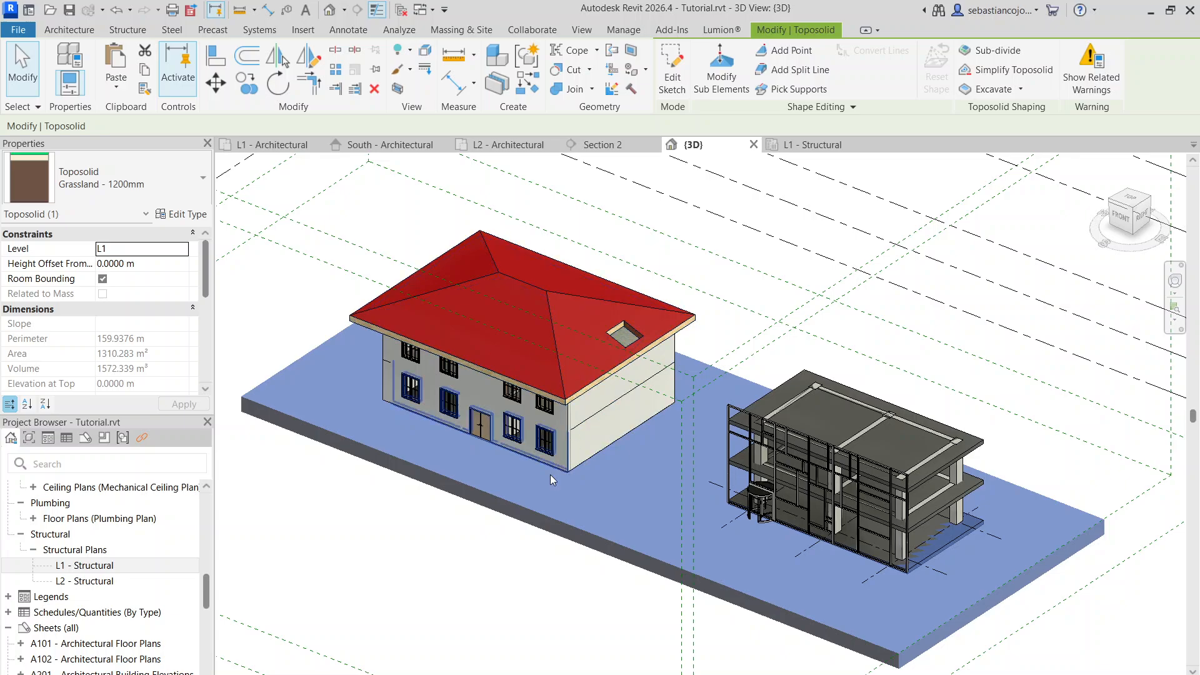
{"action": "left_click", "coordinate": [518, 532]}
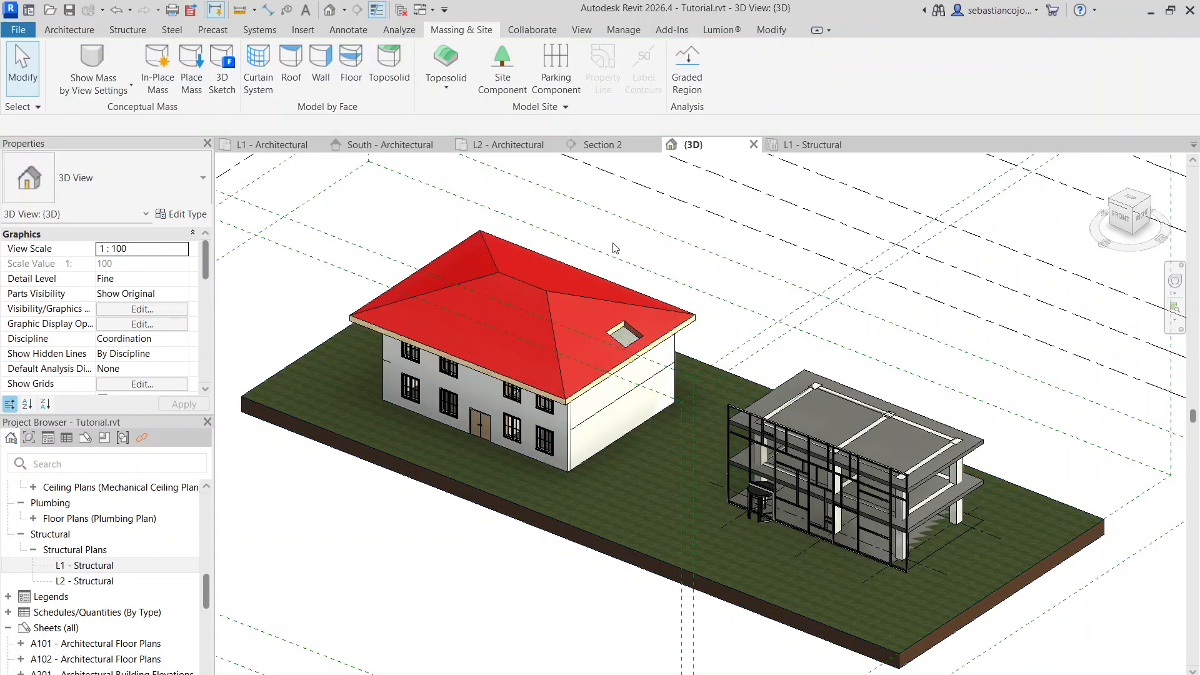
Add several shape-editing points to the toposolid between the two buildings and beside the house's far end
{"action": "left_click", "coordinate": [358, 435]}
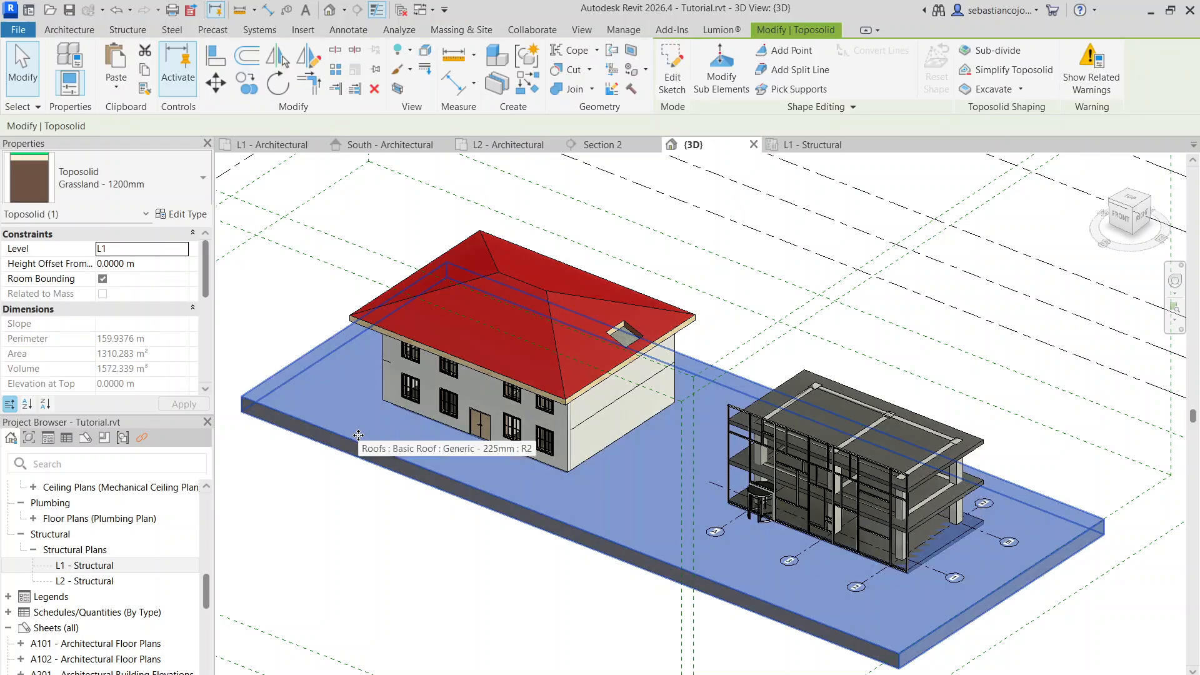
{"action": "left_click", "coordinate": [722, 70]}
{"action": "scroll", "coordinate": [612, 475], "scroll_direction": "up", "scroll_amount": 2}
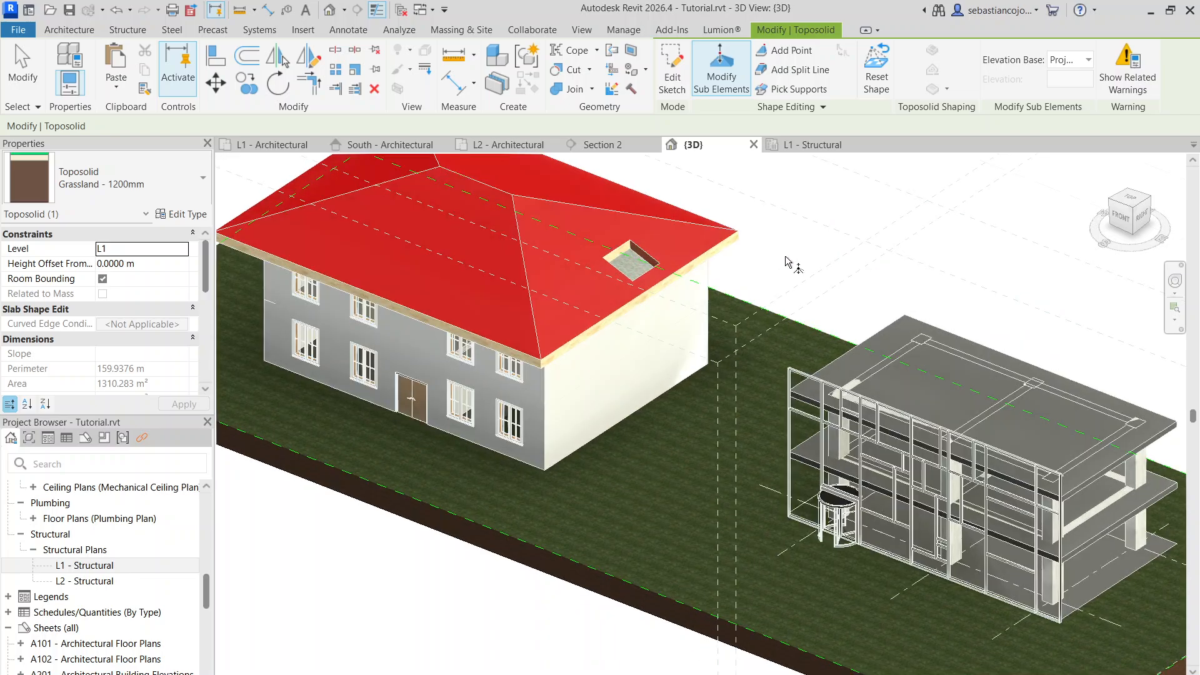
{"action": "left_click", "coordinate": [805, 56]}
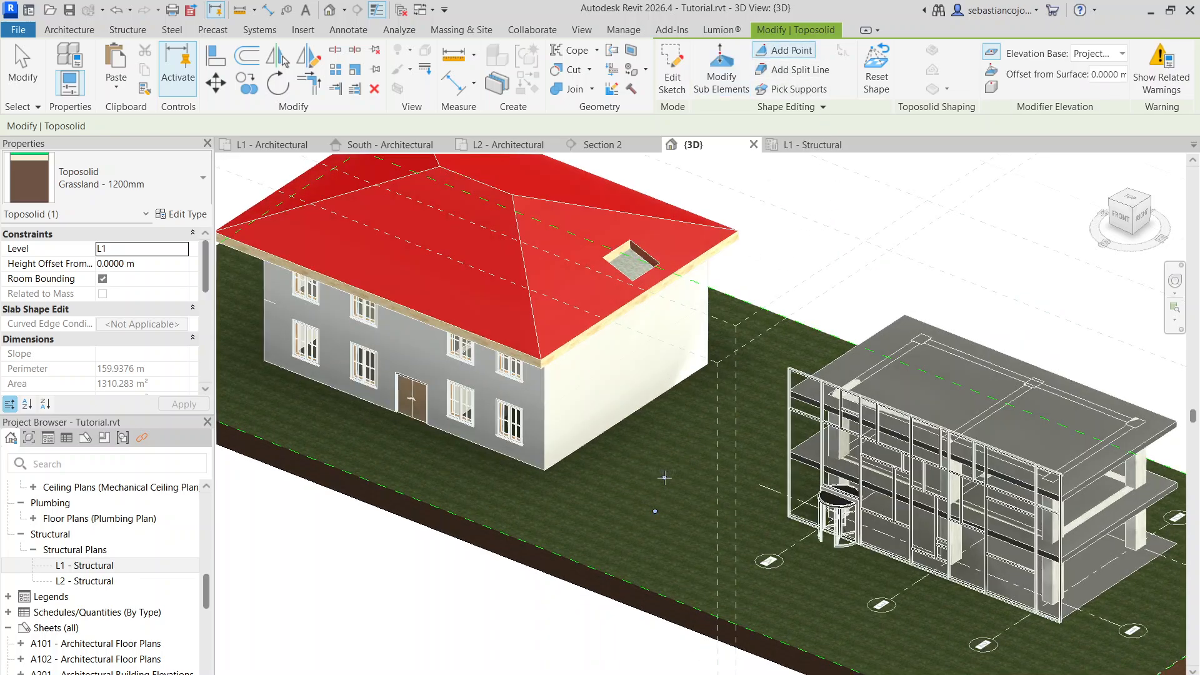
{"action": "scroll", "coordinate": [722, 401], "scroll_direction": "down", "scroll_amount": 2}
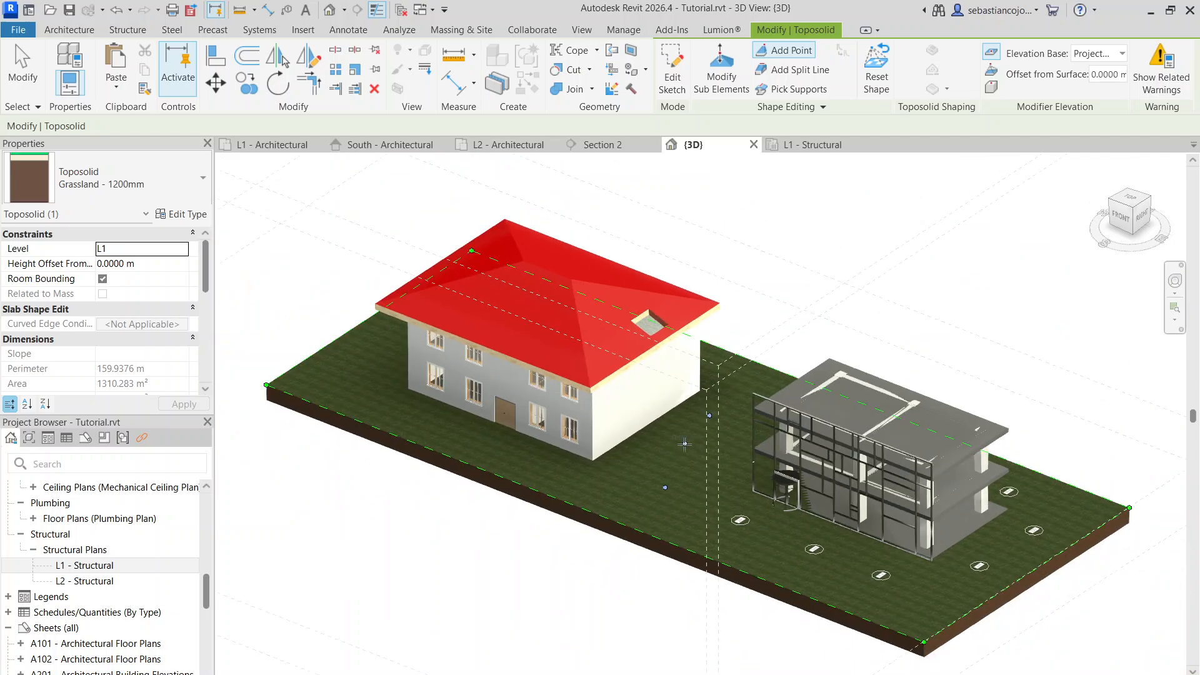
{"action": "left_click", "coordinate": [708, 487]}
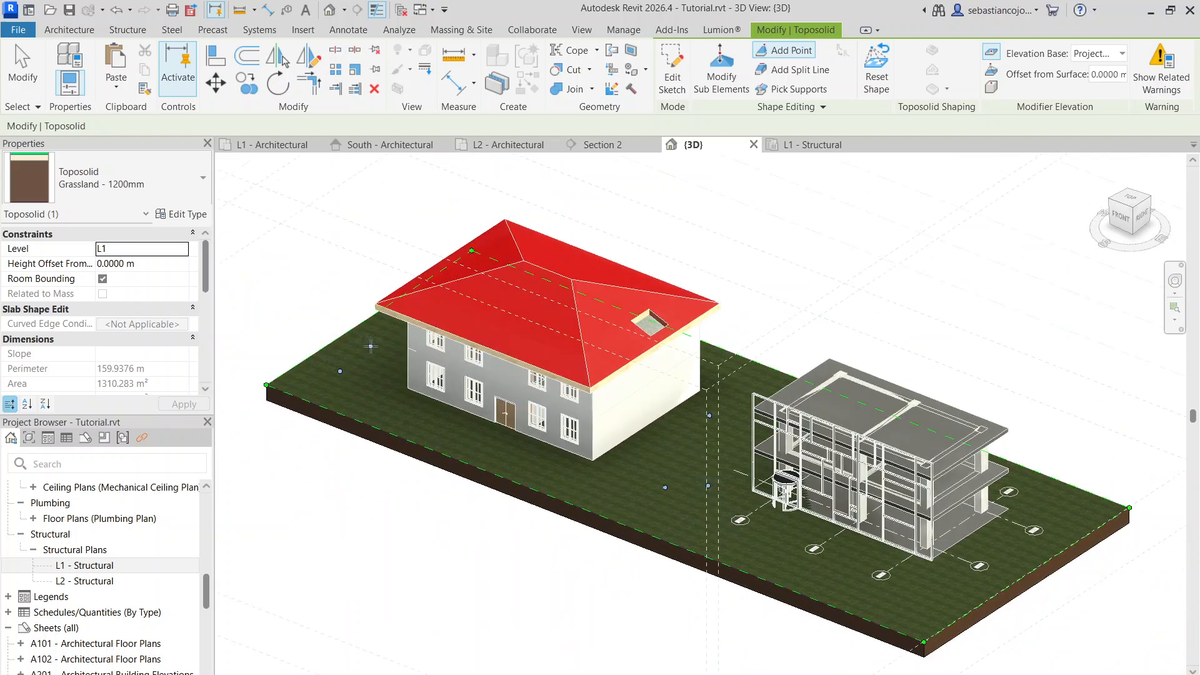
{"action": "scroll", "coordinate": [610, 486], "scroll_direction": "up", "scroll_amount": 3}
{"action": "key", "text": "Escape"}
{"action": "key", "text": "Escape"}
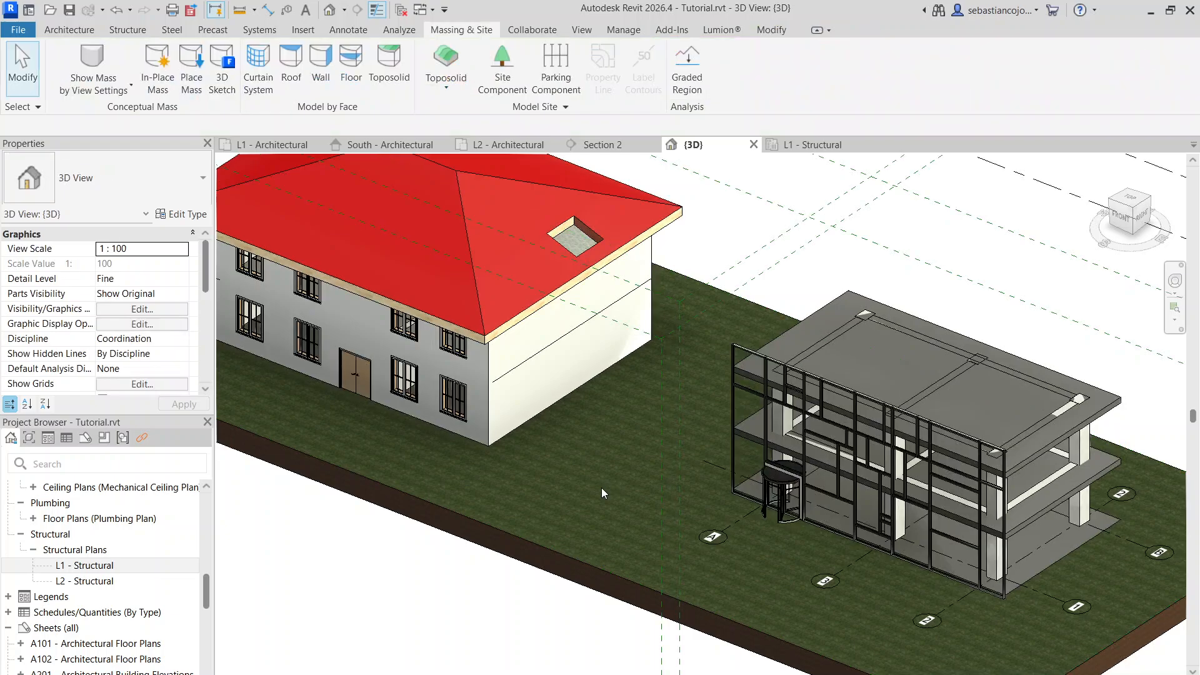
Raise the added terrain point near the house's front corner to an elevation of about 1.82 m
{"action": "left_click", "coordinate": [521, 522]}
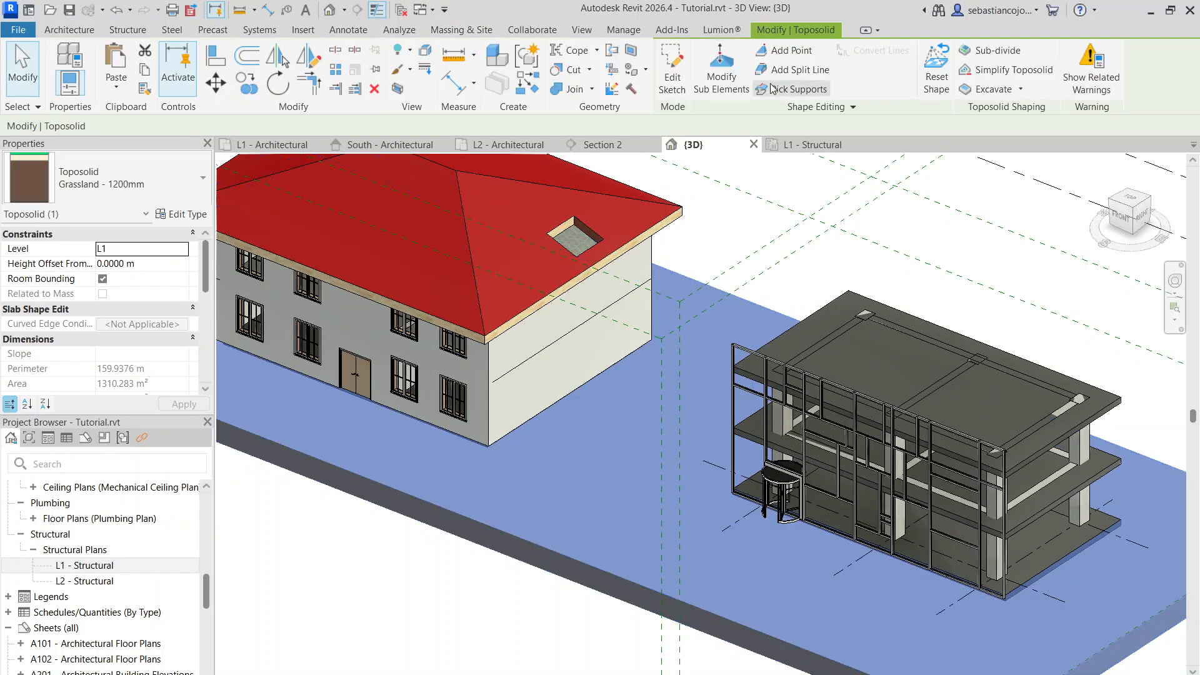
{"action": "left_click", "coordinate": [721, 68]}
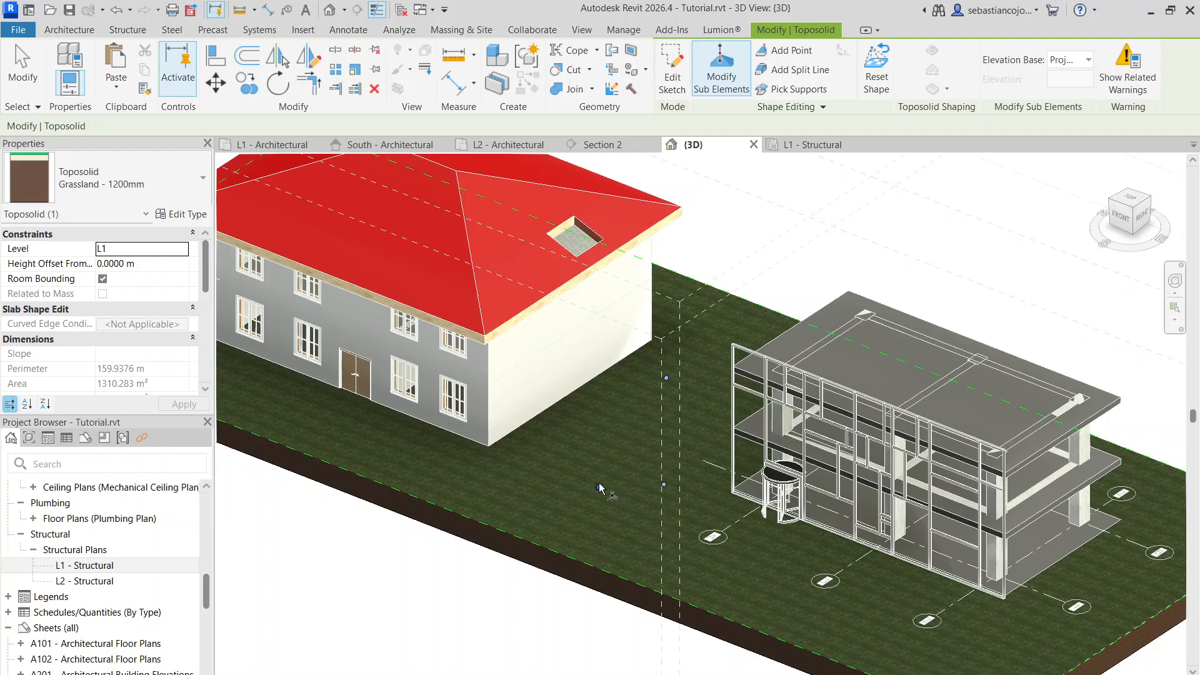
{"action": "left_click_drag", "start_coordinate": [599, 488], "coordinate": [609, 444]}
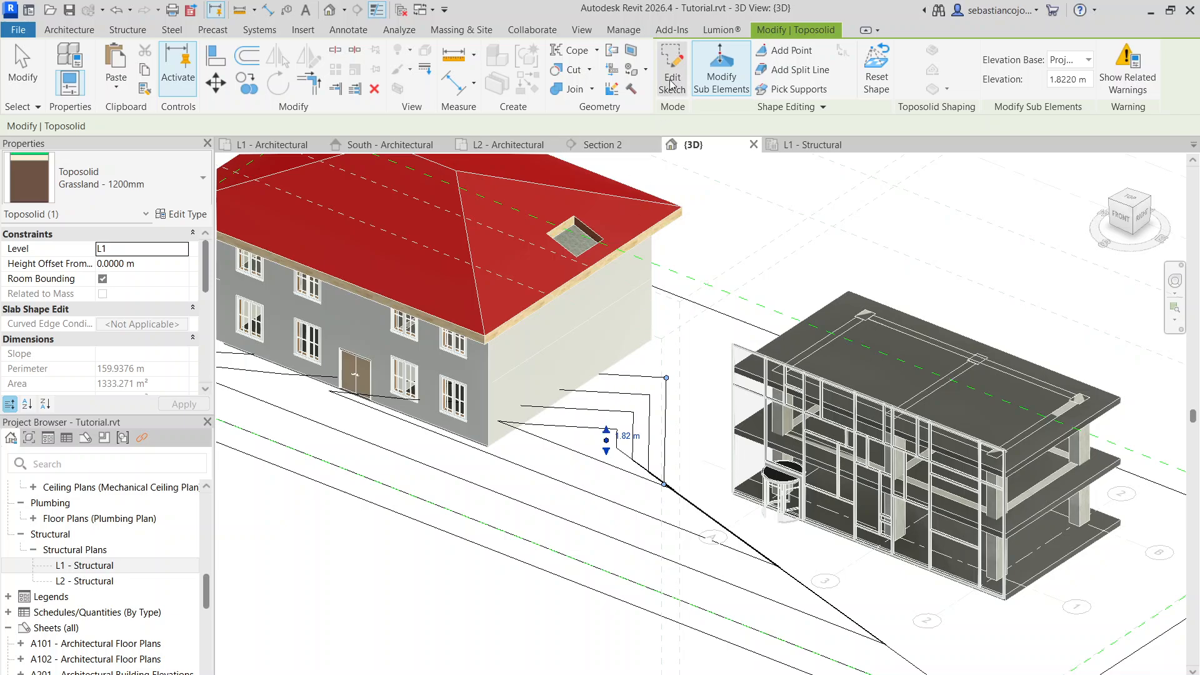
{"action": "left_click", "coordinate": [685, 340]}
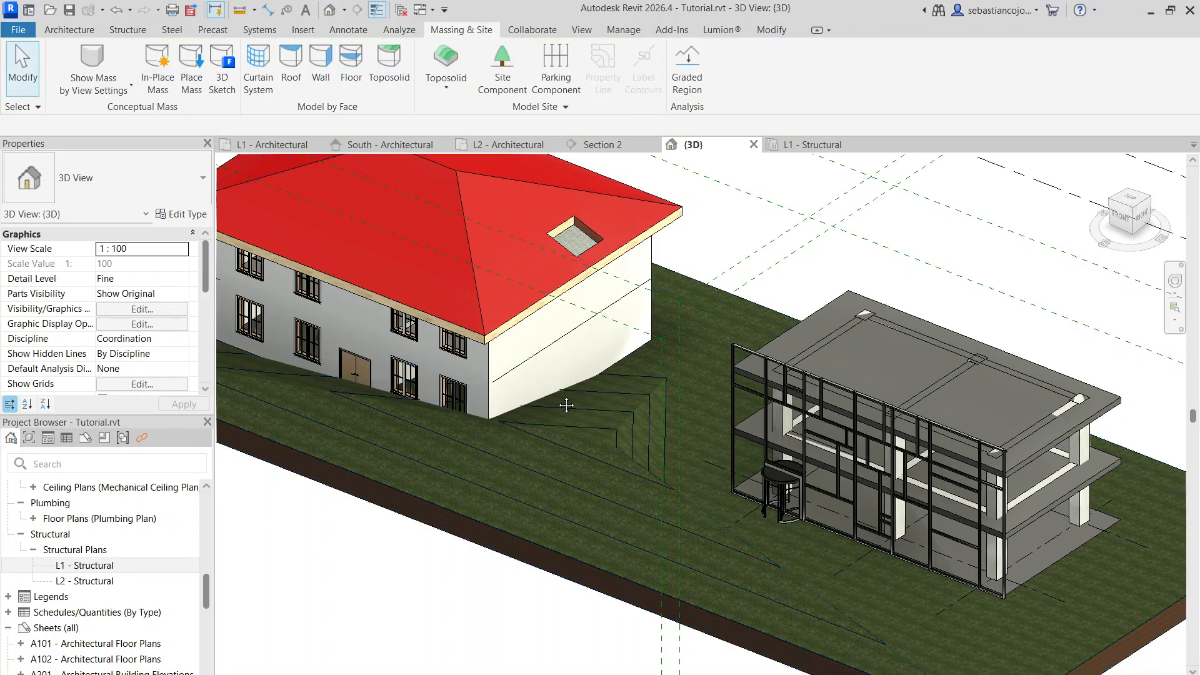
{"action": "scroll", "coordinate": [566, 405], "scroll_direction": "up", "scroll_amount": 5}
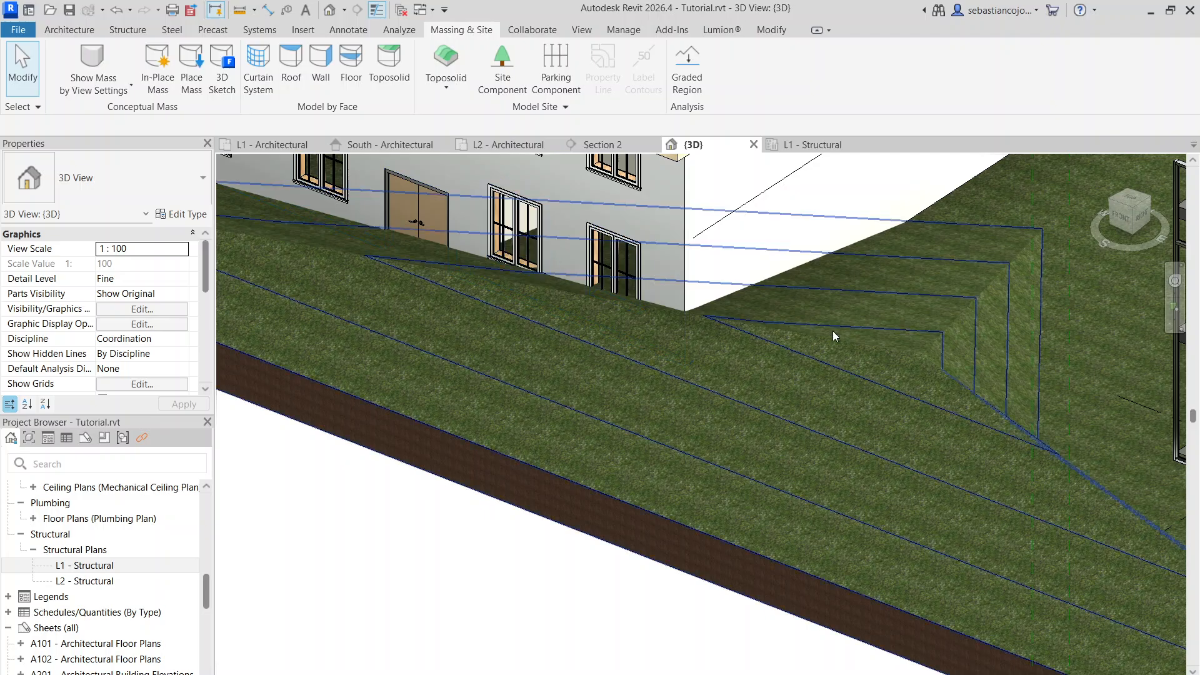
{"action": "scroll", "coordinate": [837, 332], "scroll_direction": "down", "scroll_amount": 4}
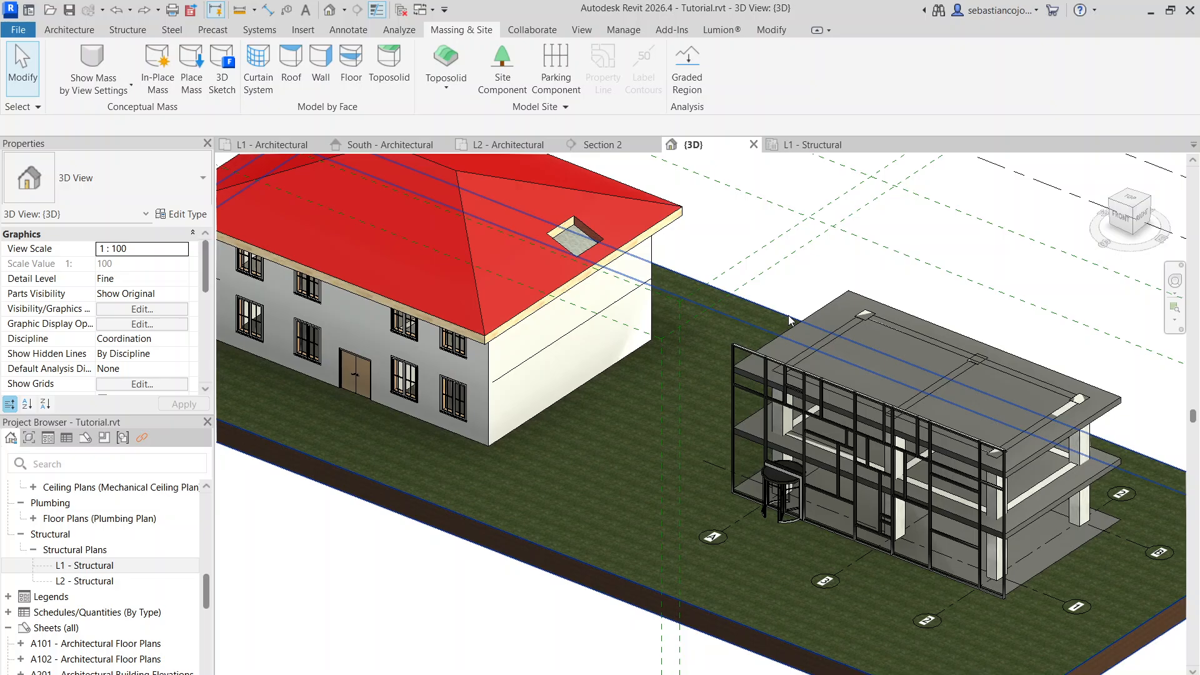
{"action": "left_click", "coordinate": [754, 302]}
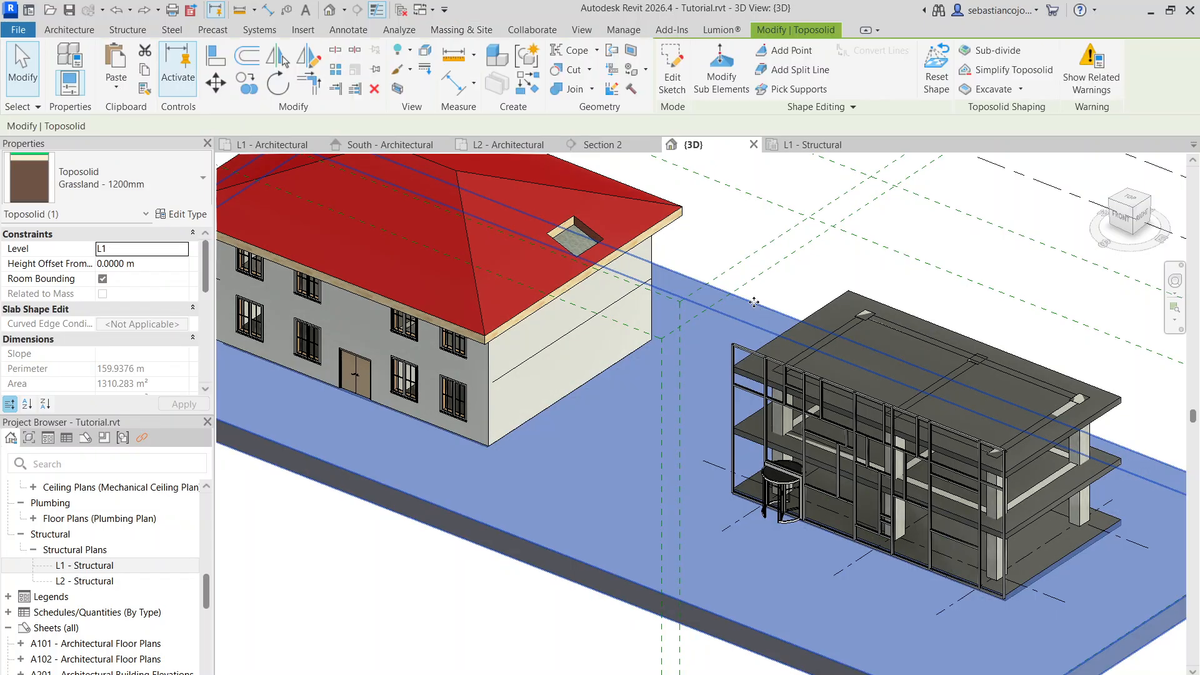
{"action": "scroll", "coordinate": [682, 313], "scroll_direction": "down", "scroll_amount": 4}
{"action": "scroll", "coordinate": [643, 400], "scroll_direction": "up", "scroll_amount": 3}
{"action": "scroll", "coordinate": [565, 369], "scroll_direction": "down", "scroll_amount": 3}
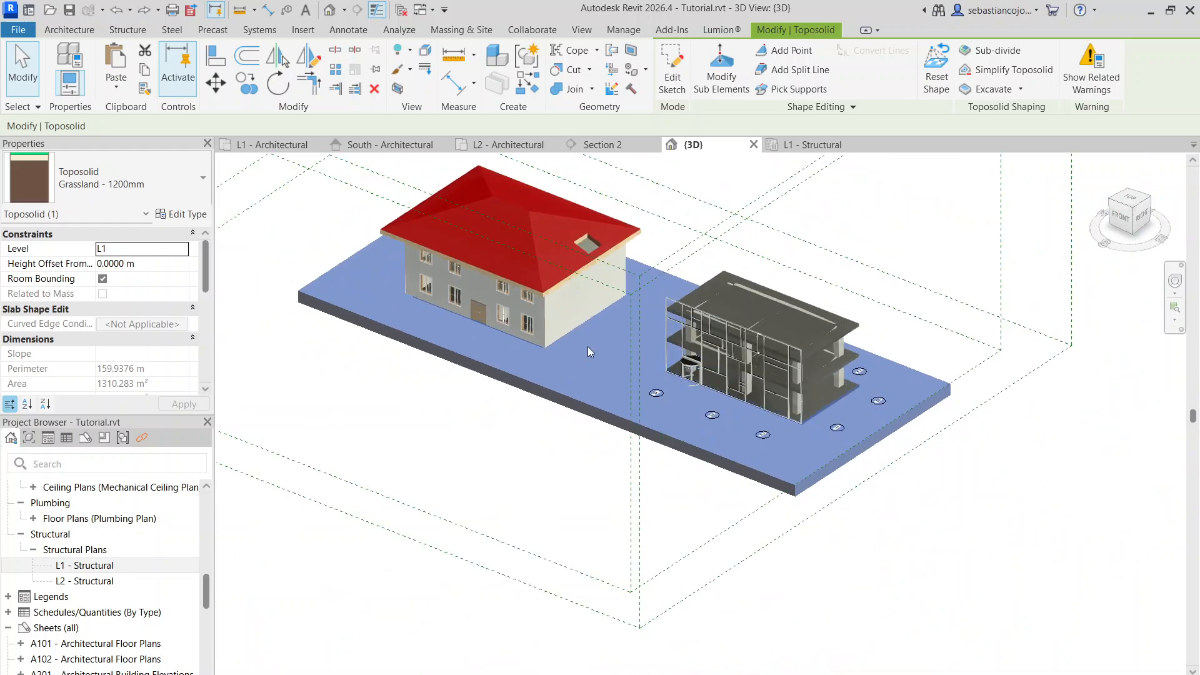
{"action": "scroll", "coordinate": [563, 351], "scroll_direction": "up", "scroll_amount": 3}
{"action": "middle_click_drag", "start_coordinate": [560, 350], "coordinate": [598, 426]}
{"action": "scroll", "coordinate": [589, 381], "scroll_direction": "down", "scroll_amount": 4}
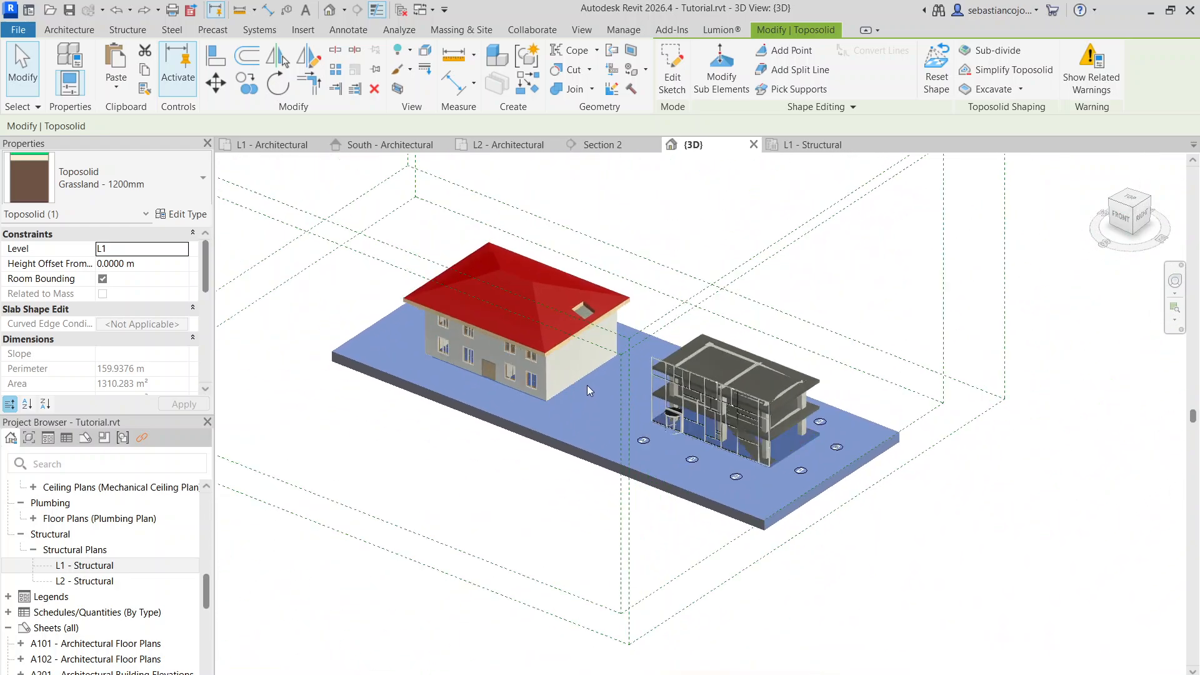
{"action": "scroll", "coordinate": [588, 385], "scroll_direction": "up", "scroll_amount": 4}
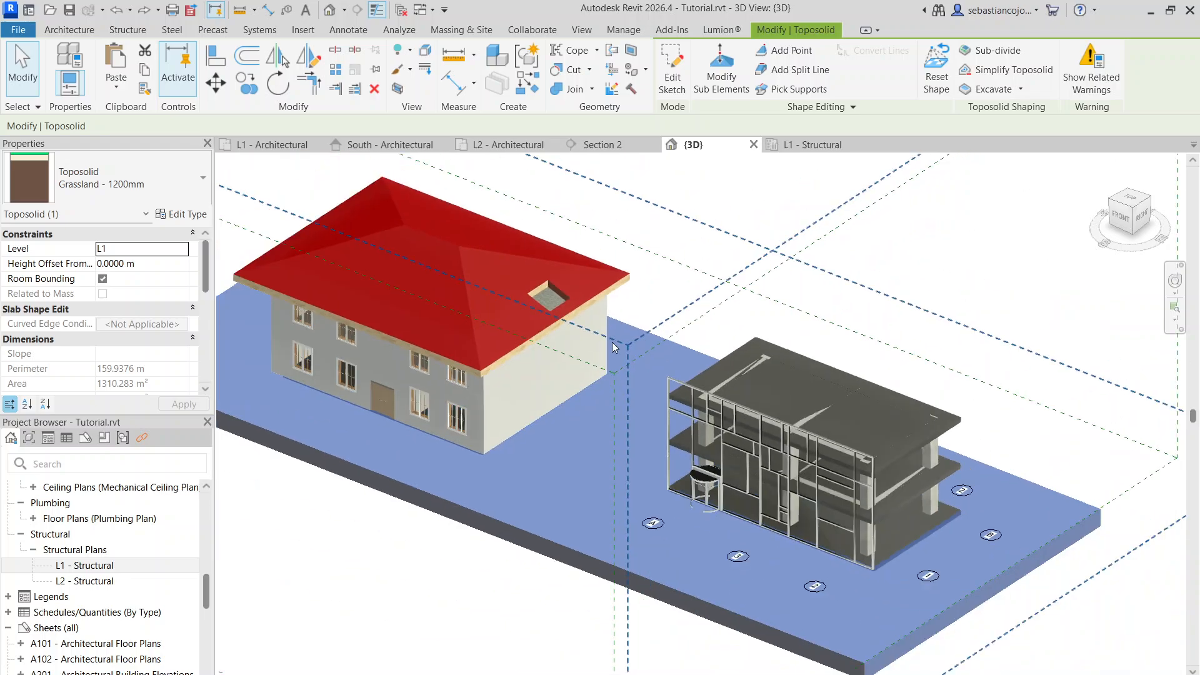
{"action": "key", "text": "Escape"}
Try to excavate the grass toposolid with the red-roofed house
{"action": "left_click", "coordinate": [630, 329]}
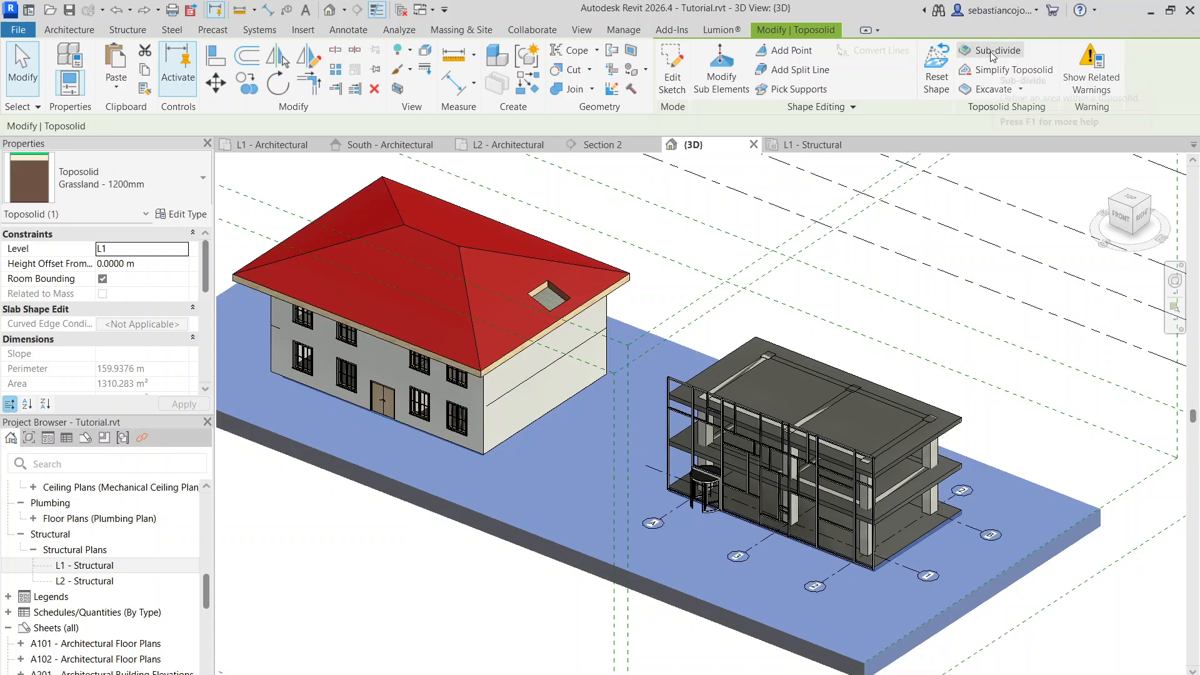
{"action": "left_click", "coordinate": [971, 90]}
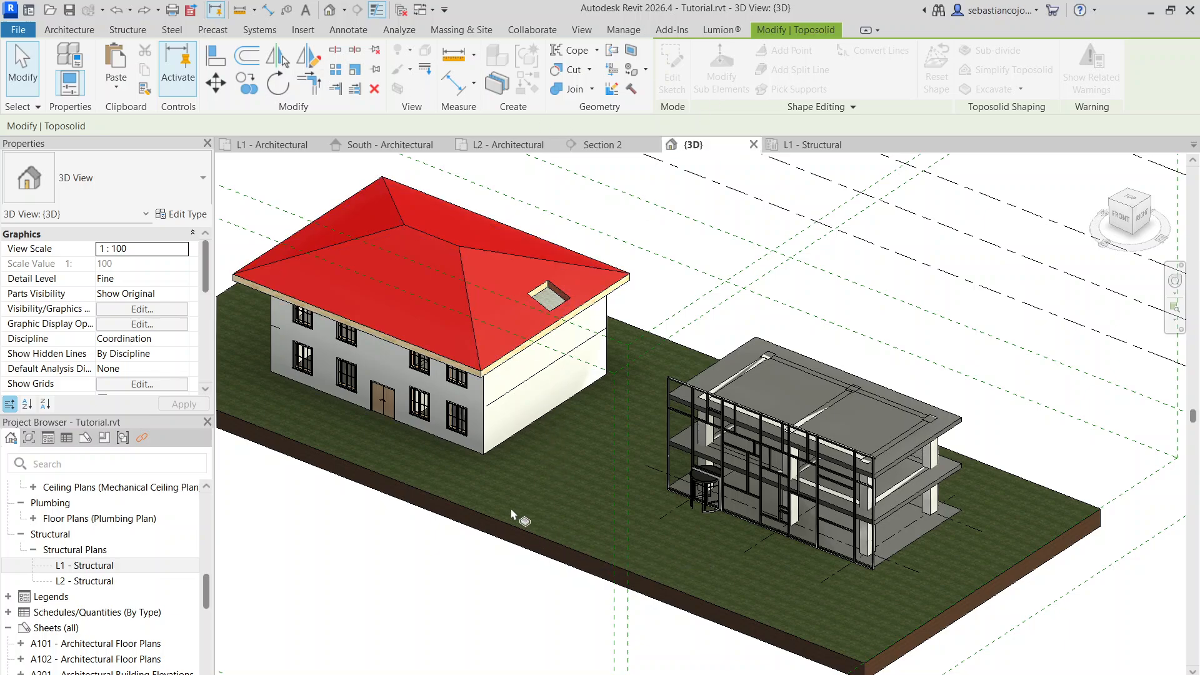
{"action": "left_click", "coordinate": [353, 266]}
Add a split line across the full depth of the toposolid between the two buildings
{"action": "left_click", "coordinate": [494, 515]}
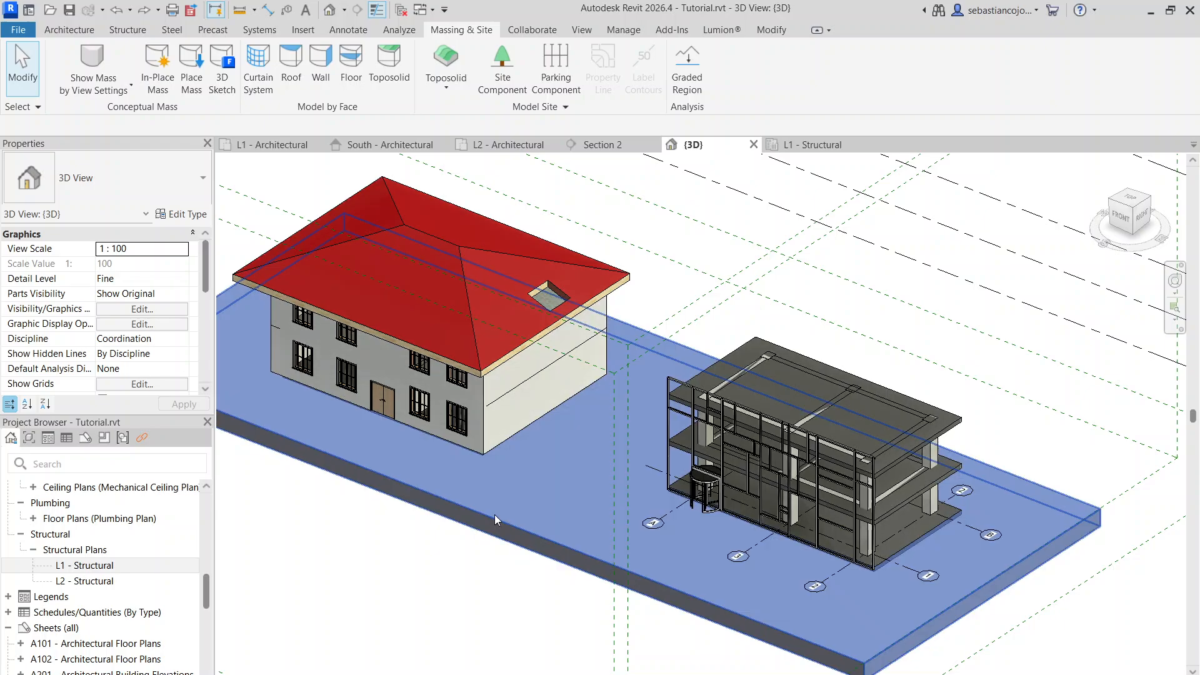
{"action": "scroll", "coordinate": [725, 235], "scroll_direction": "down", "scroll_amount": 2}
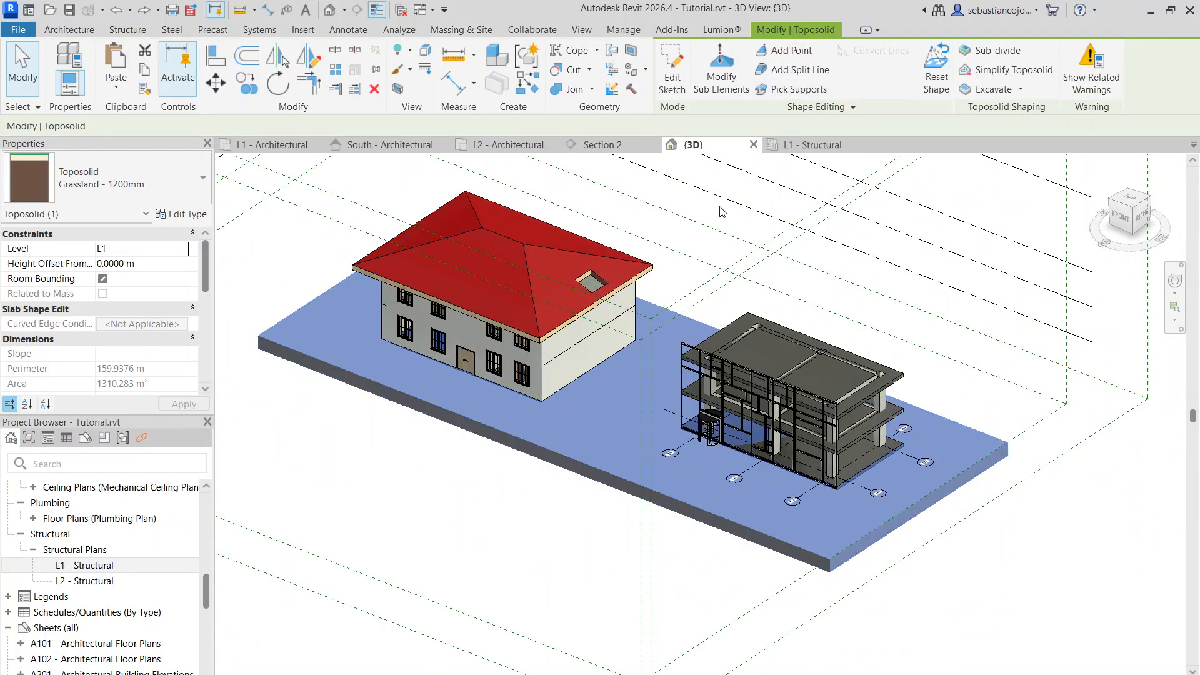
{"action": "left_click", "coordinate": [793, 71]}
{"action": "left_click", "coordinate": [544, 447]}
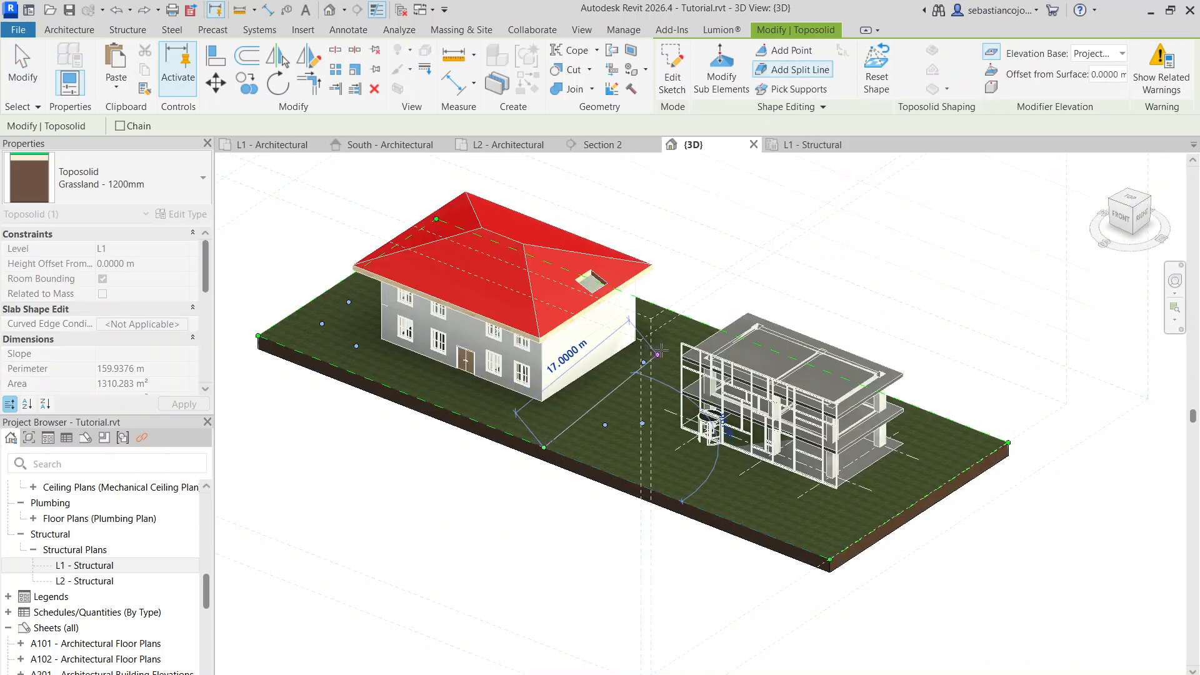
{"action": "left_click", "coordinate": [698, 321]}
{"action": "key", "text": "Escape"}
{"action": "key", "text": "Escape"}
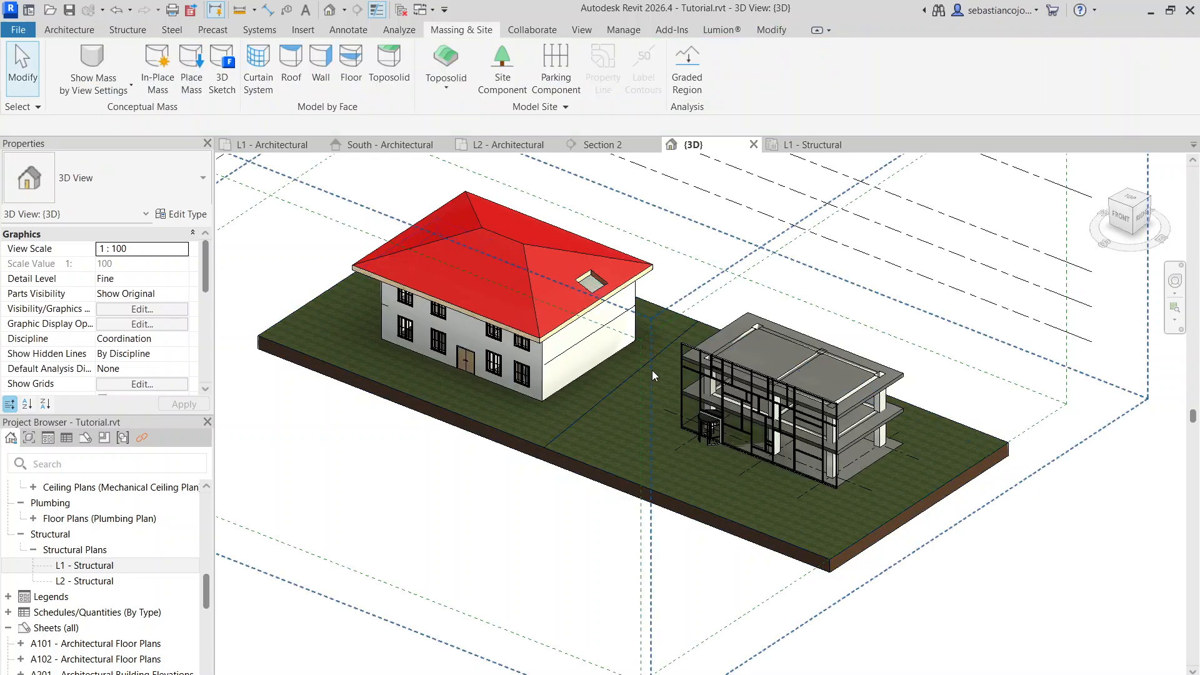
Create a toposolid sub-division of about 91 m² by sketching a four-sided strip across the terrain between the two buildings
{"action": "scroll", "coordinate": [619, 386], "scroll_direction": "up", "scroll_amount": 1}
{"action": "left_click", "coordinate": [547, 451]}
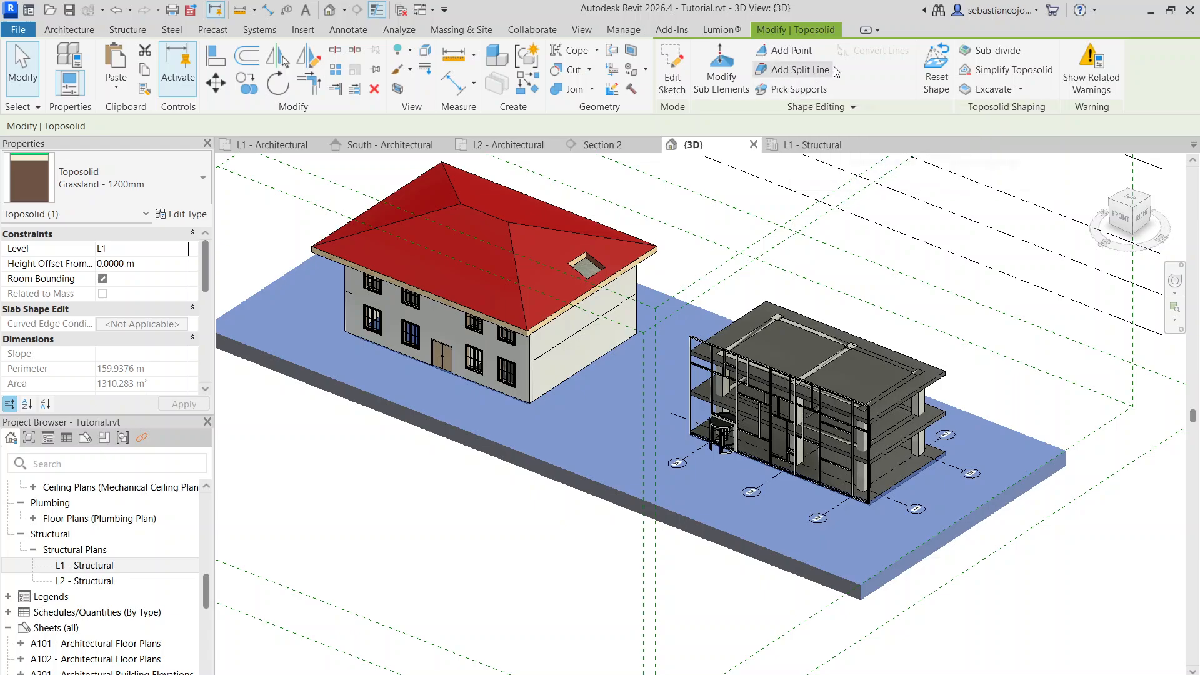
{"action": "left_click", "coordinate": [980, 52]}
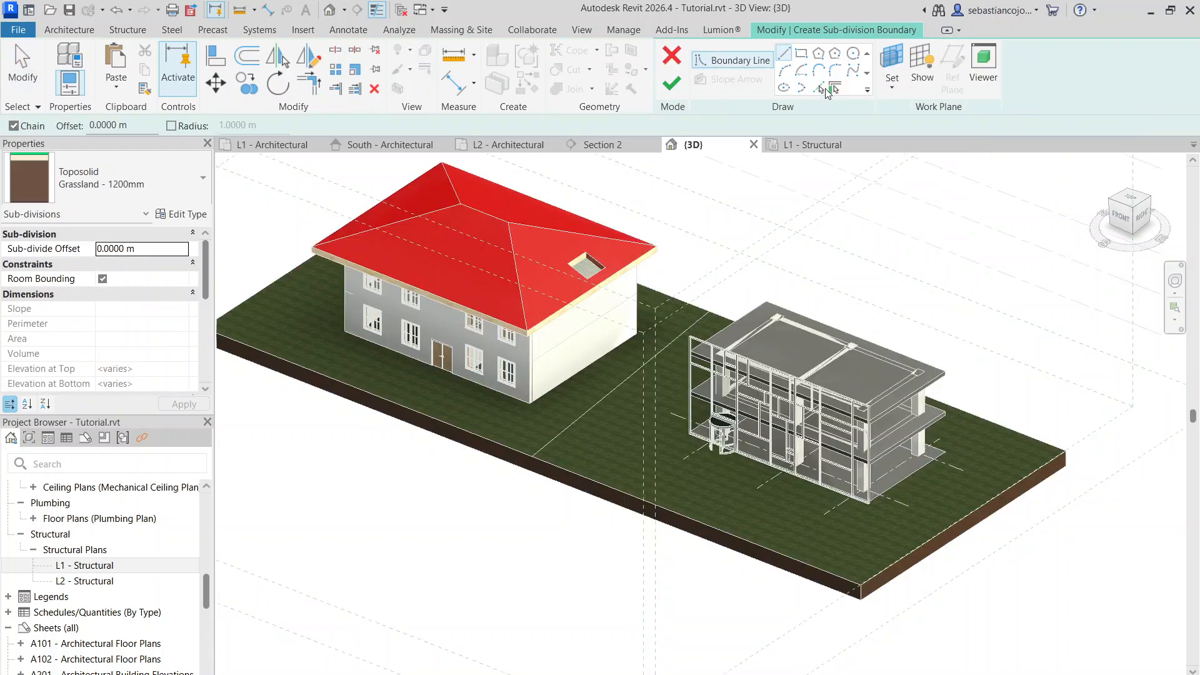
{"action": "scroll", "coordinate": [560, 464], "scroll_direction": "up", "scroll_amount": 2}
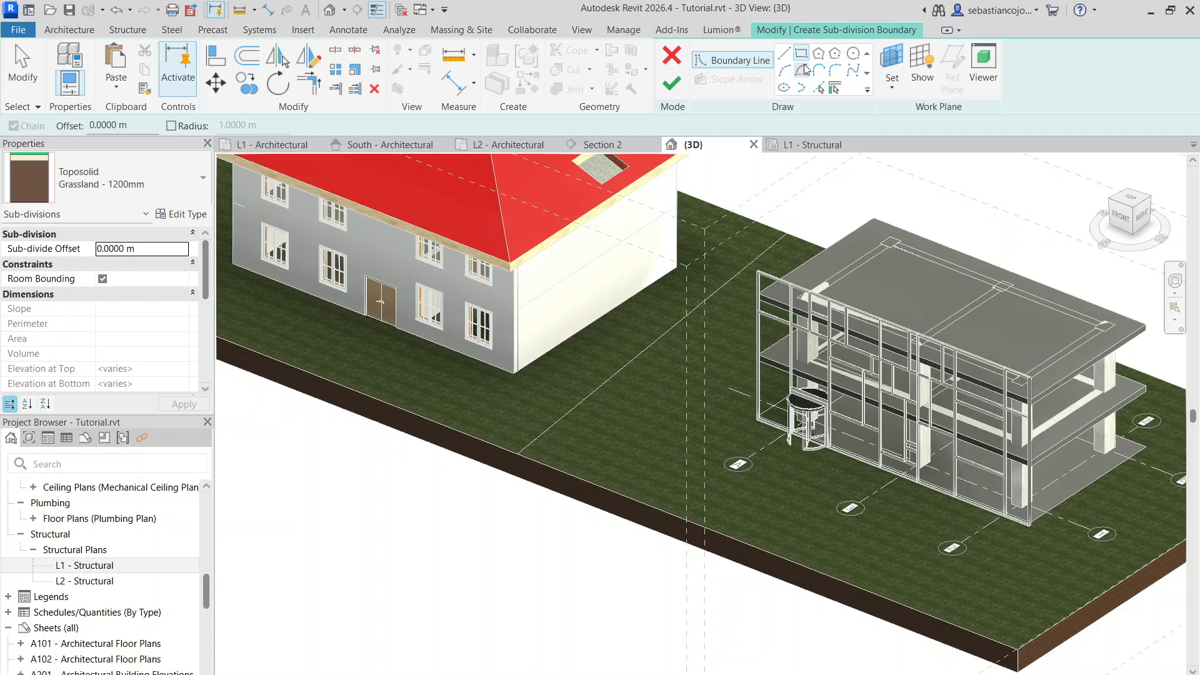
{"action": "left_click", "coordinate": [784, 53]}
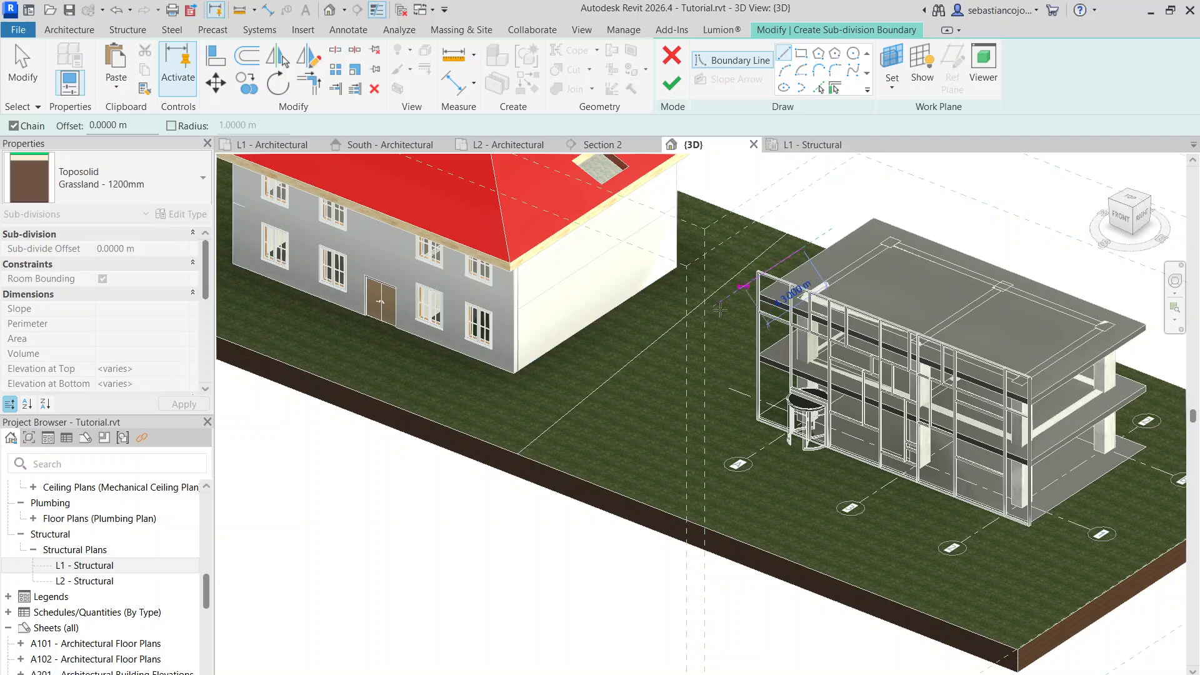
{"action": "left_click", "coordinate": [535, 458]}
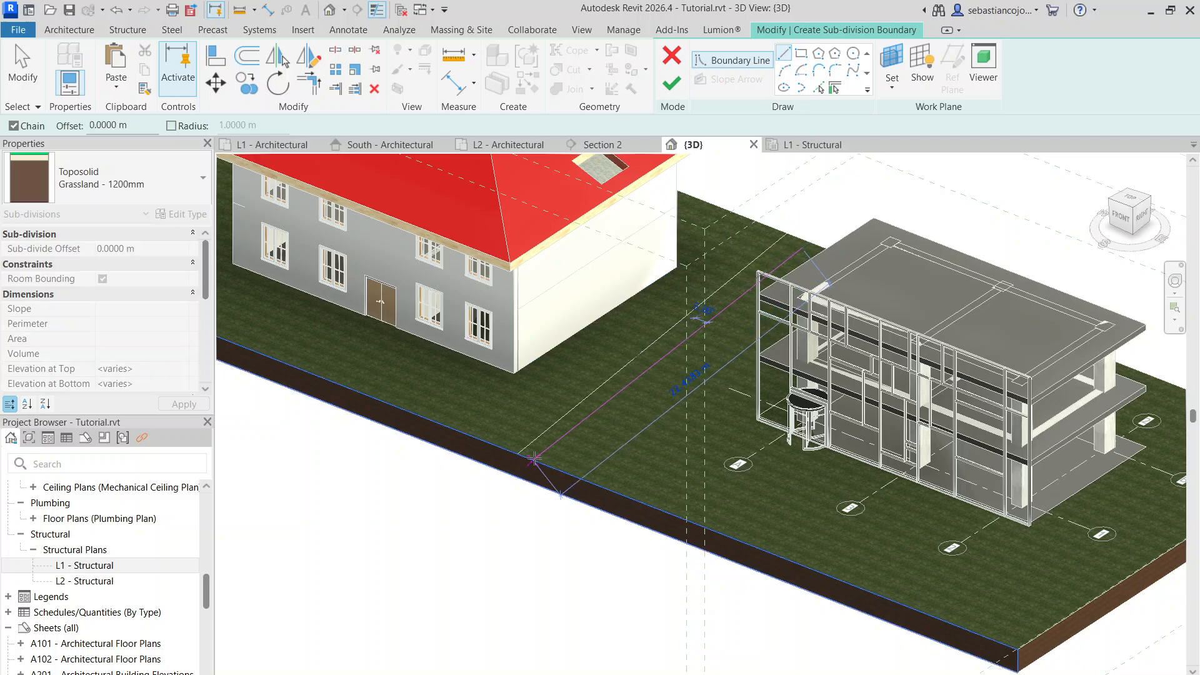
{"action": "left_click", "coordinate": [610, 494]}
{"action": "left_click", "coordinate": [858, 279]}
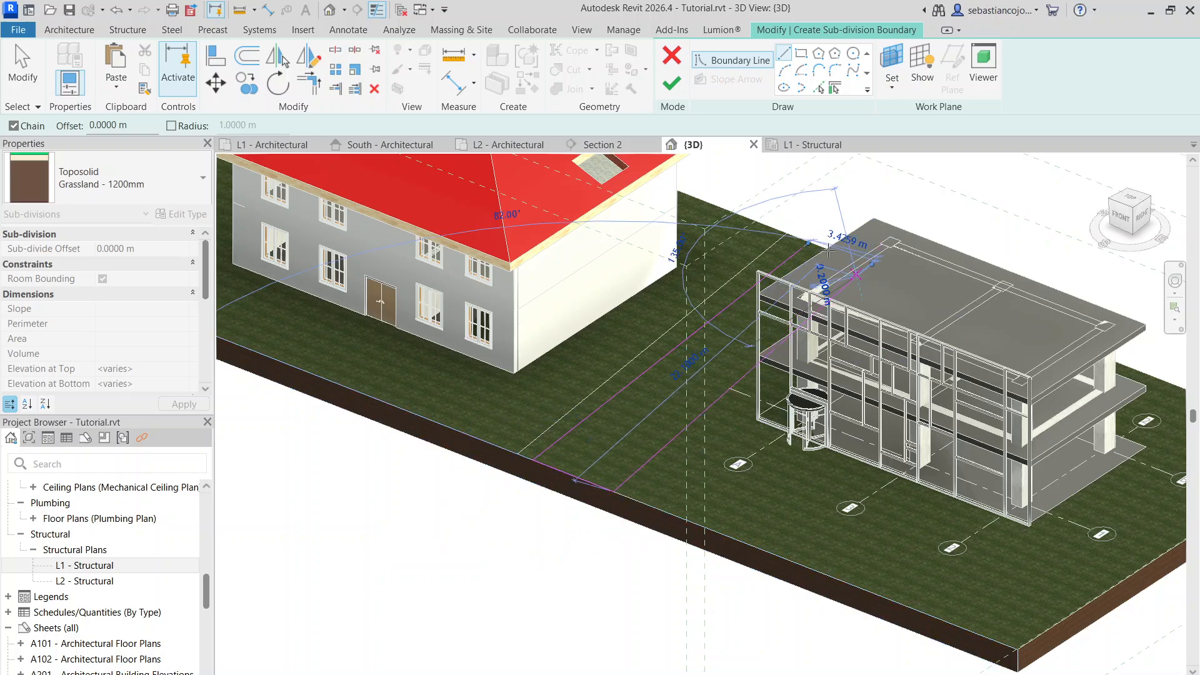
{"action": "key", "text": "Escape"}
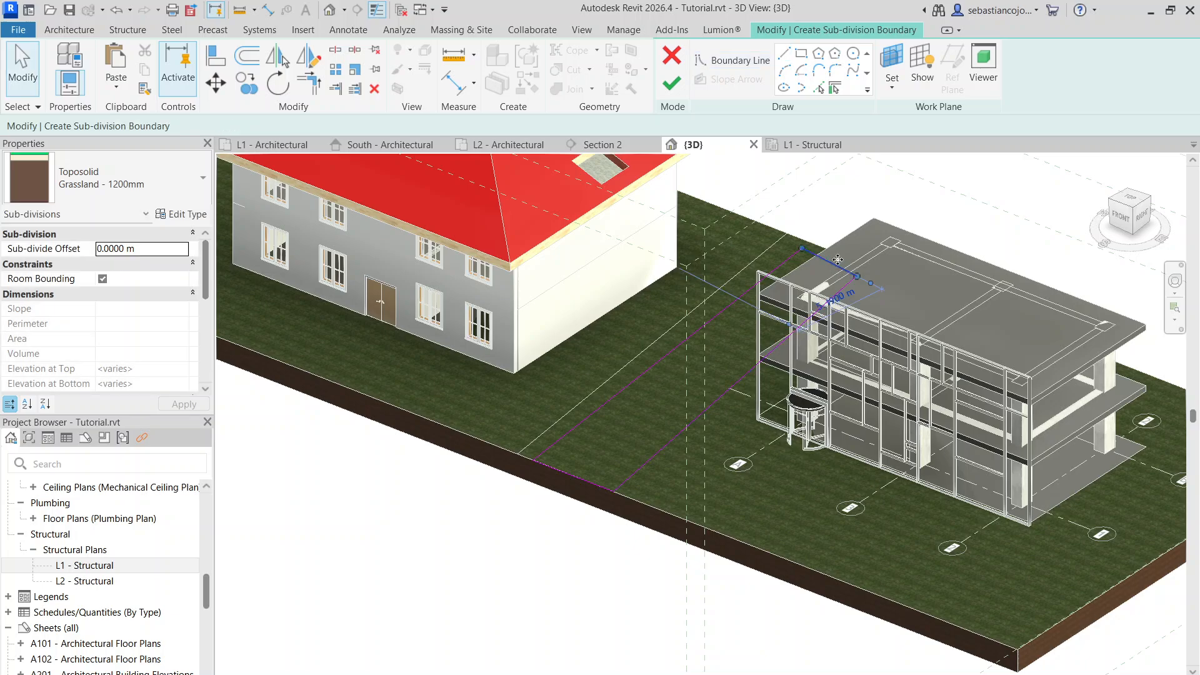
{"action": "left_click_drag", "start_coordinate": [840, 266], "coordinate": [848, 259]}
{"action": "left_click", "coordinate": [681, 91]}
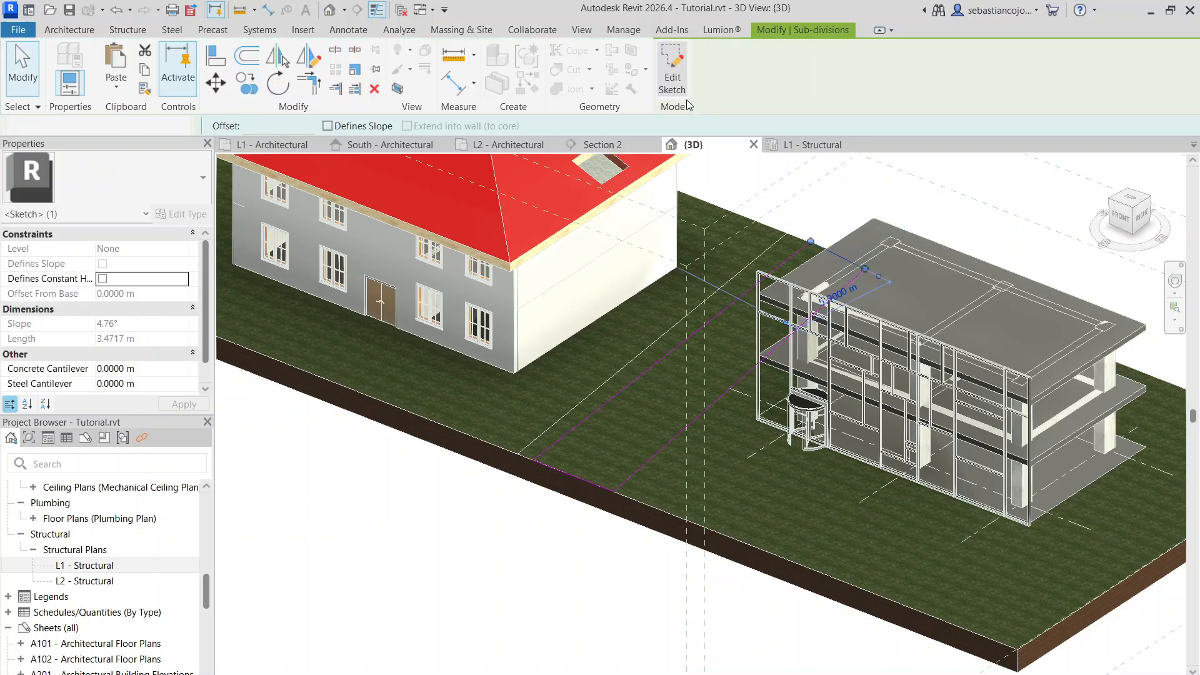
Change the strip sub-division's type to Path - 350mm Asphalt
{"action": "left_click", "coordinate": [627, 453]}
{"action": "left_click", "coordinate": [582, 478]}
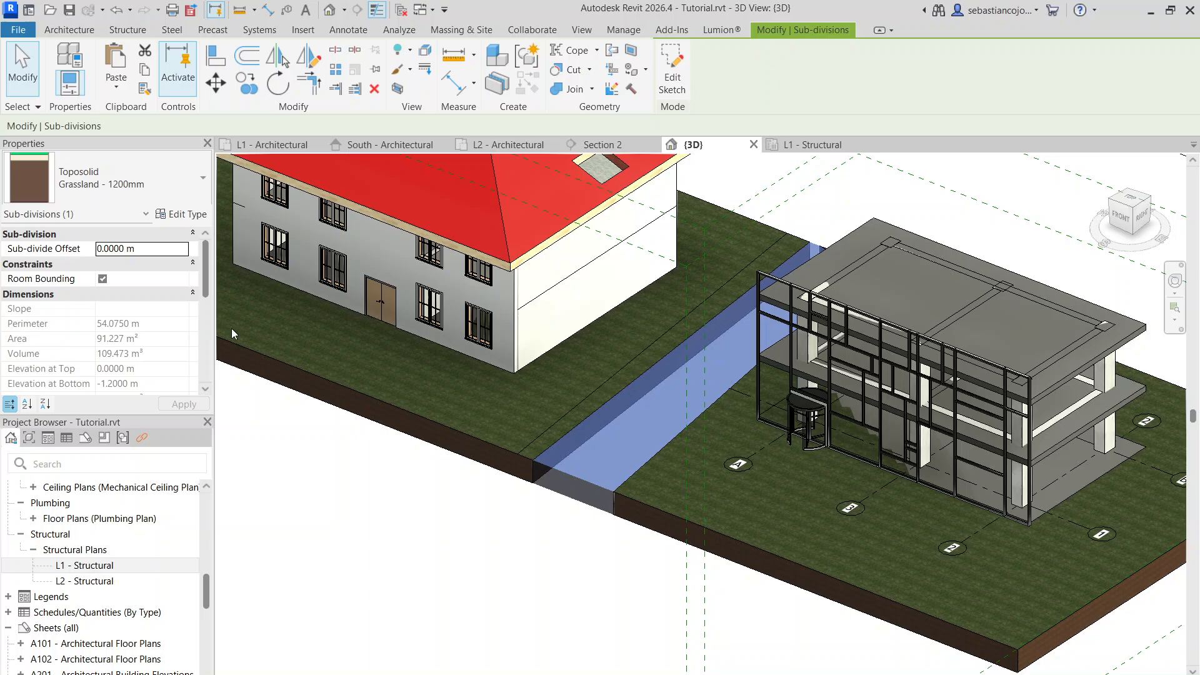
{"action": "left_click", "coordinate": [101, 163]}
{"action": "left_click", "coordinate": [589, 483]}
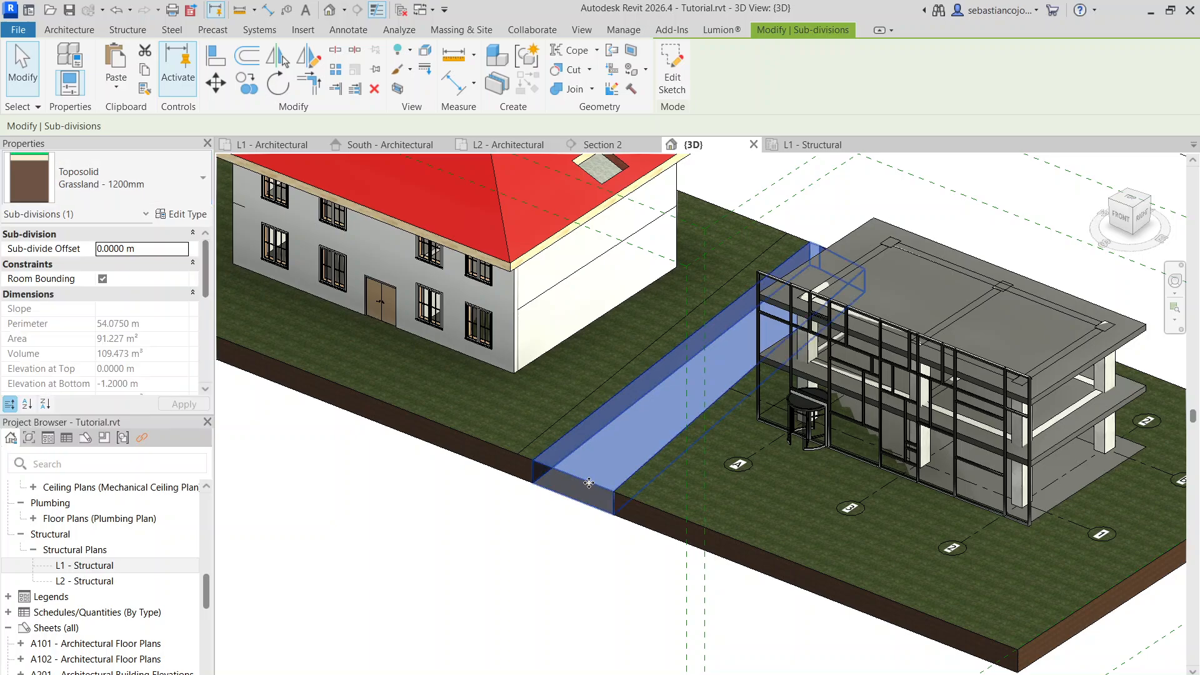
{"action": "left_click", "coordinate": [100, 185]}
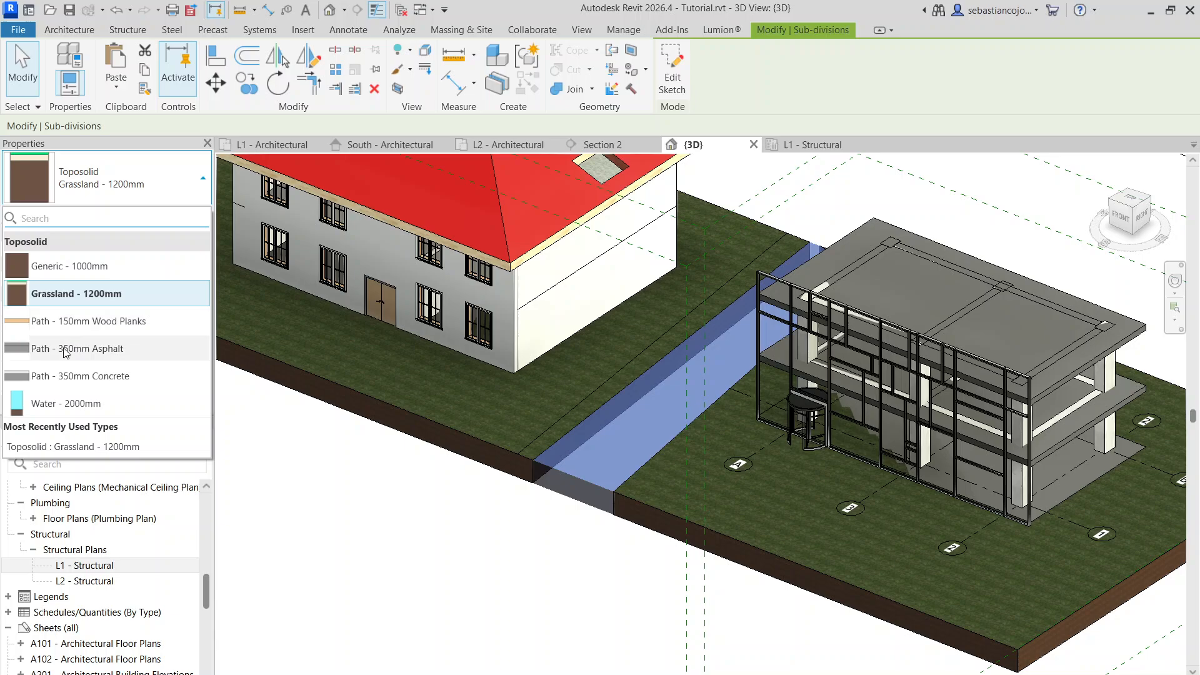
{"action": "left_click", "coordinate": [66, 353]}
{"action": "left_click", "coordinate": [554, 514]}
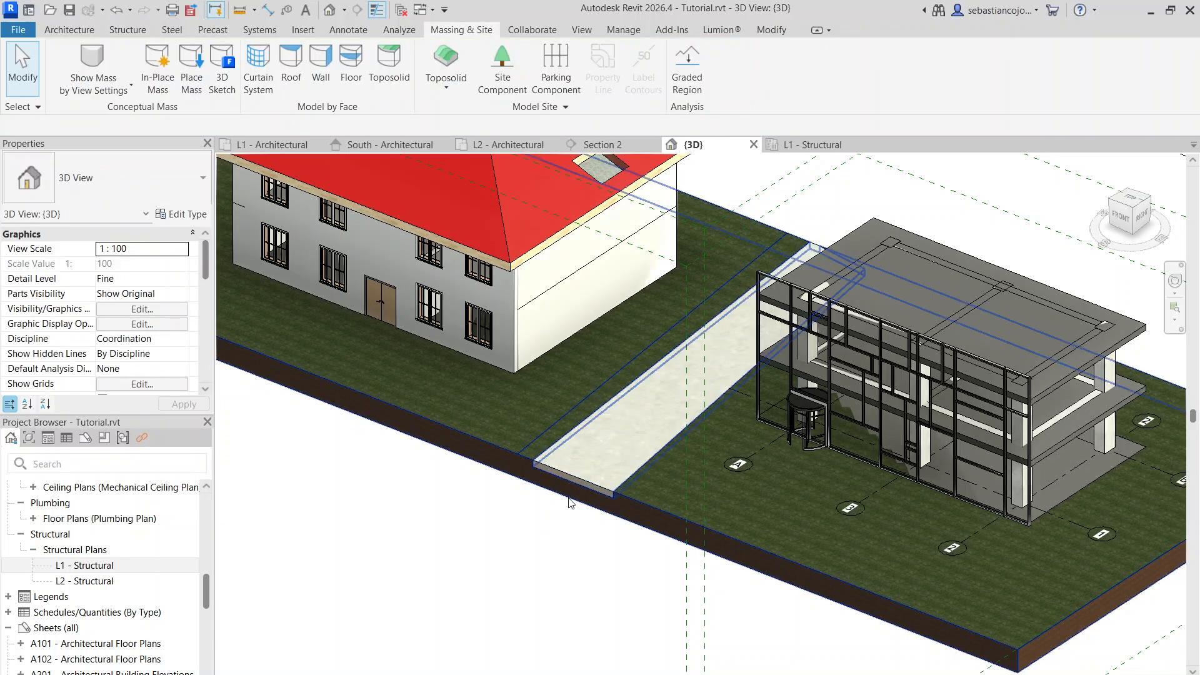
{"action": "left_click", "coordinate": [576, 478]}
{"action": "scroll", "coordinate": [574, 466], "scroll_direction": "down", "scroll_amount": 3}
{"action": "key", "text": "Escape"}
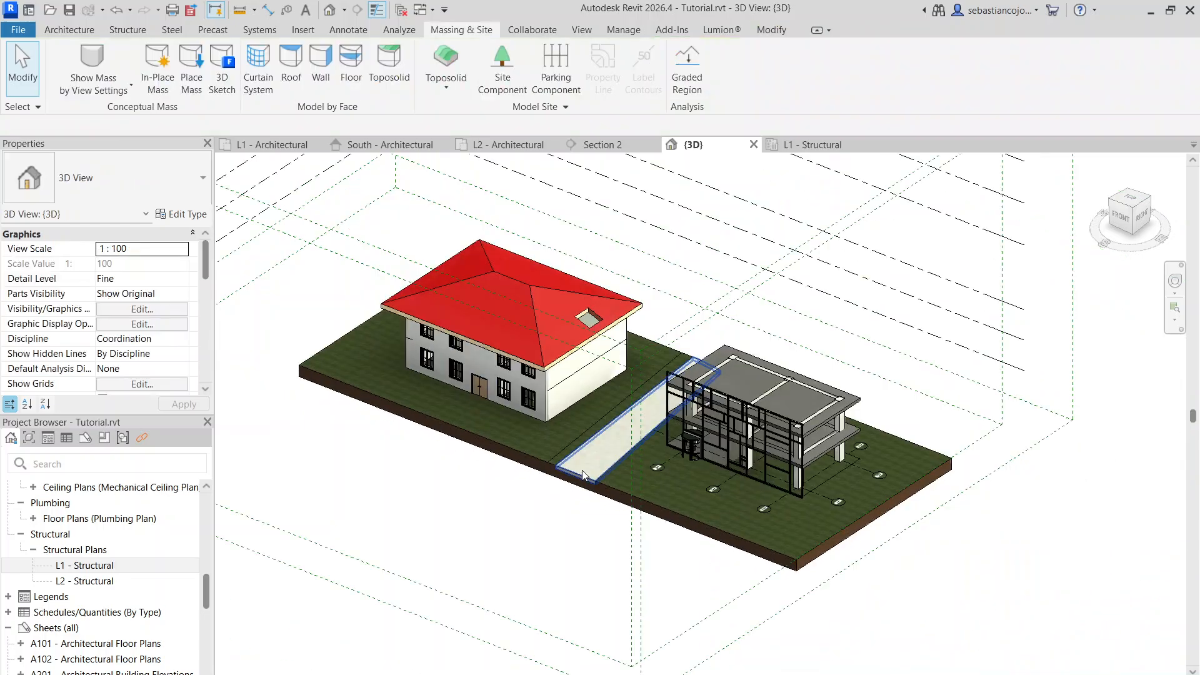
Edit the asphalt path's boundary, moving its sides into a strip along the house front with an end edge about 5.4 m long
{"action": "scroll", "coordinate": [574, 463], "scroll_direction": "up", "scroll_amount": 3}
{"action": "scroll", "coordinate": [575, 465], "scroll_direction": "down", "scroll_amount": 4}
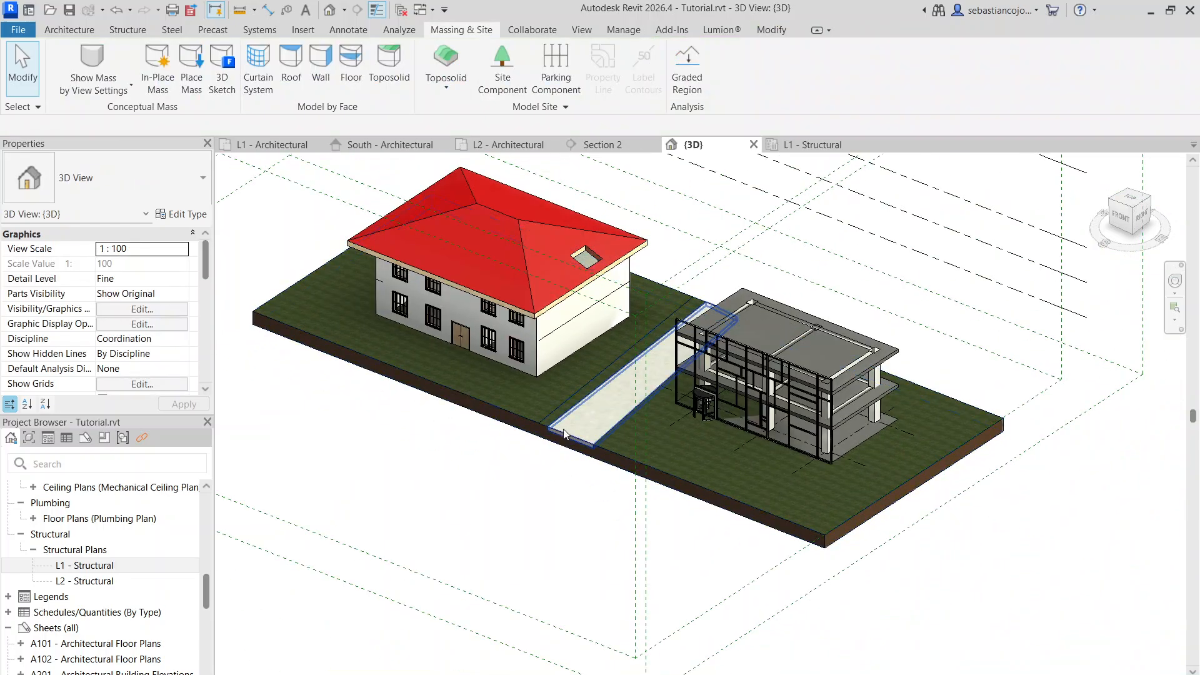
{"action": "left_click", "coordinate": [558, 440]}
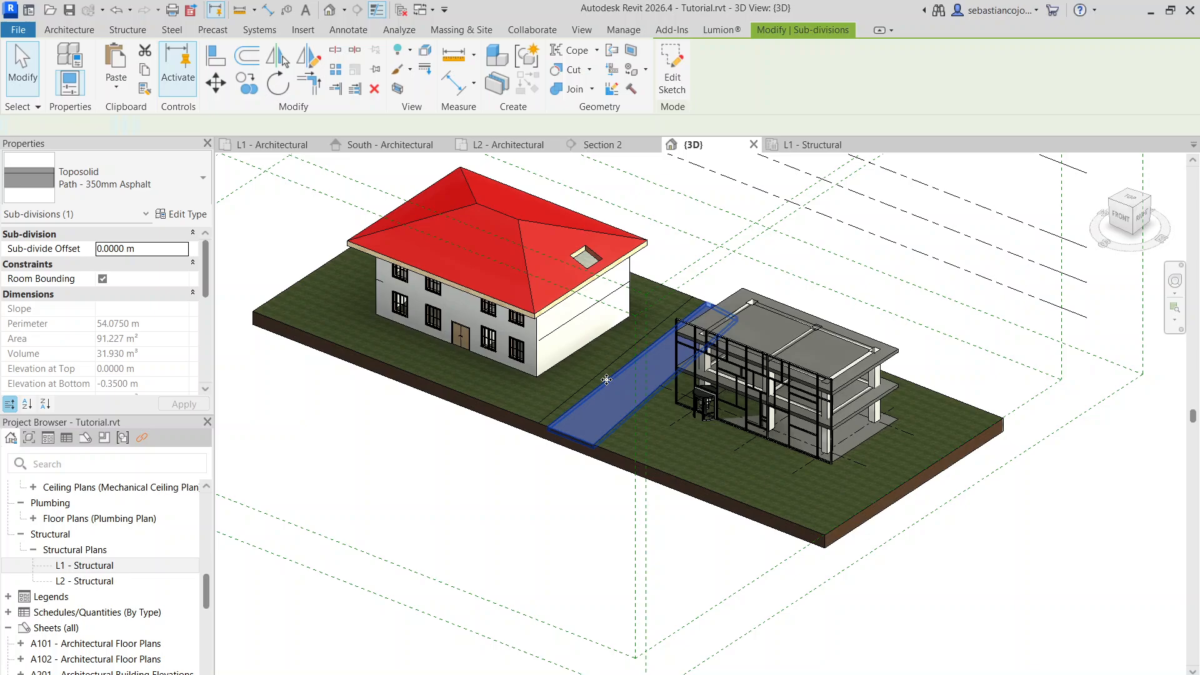
{"action": "double_click", "coordinate": [606, 379]}
{"action": "scroll", "coordinate": [710, 313], "scroll_direction": "up", "scroll_amount": 3}
{"action": "left_click", "coordinate": [488, 470]}
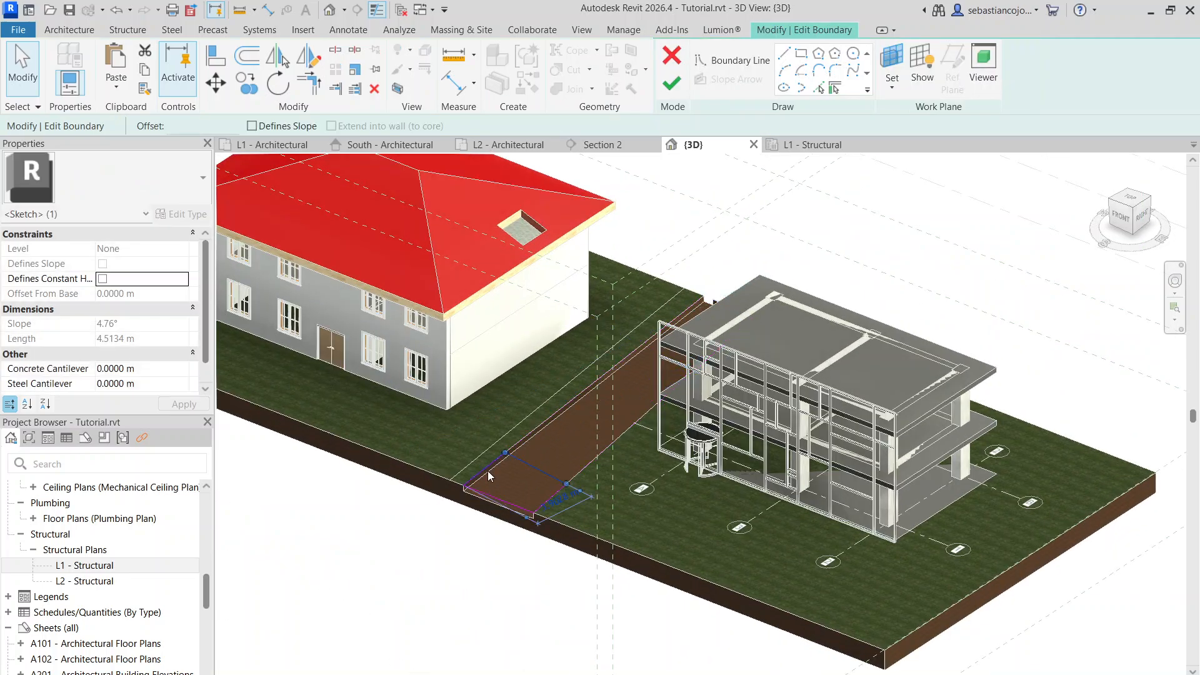
{"action": "mouse_move", "coordinate": [315, 428]}
{"action": "left_mouse_down"}
{"action": "mouse_move", "coordinate": [230, 389]}
{"action": "mouse_move", "coordinate": [317, 413]}
{"action": "left_mouse_up"}
{"action": "middle_click_drag", "start_coordinate": [353, 426], "coordinate": [595, 461]}
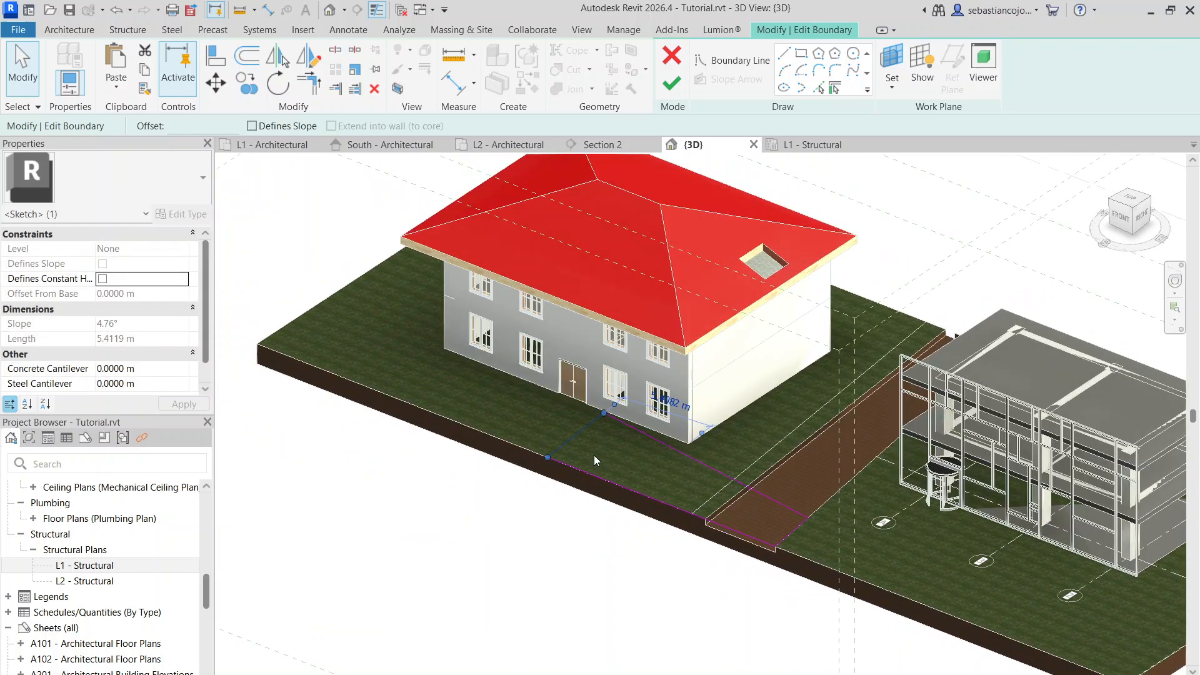
Stretch the path boundary past the house's far end, shift it forward with an inner side about 30 m long, and finish the sketch
{"action": "left_click_drag", "start_coordinate": [561, 435], "coordinate": [322, 372]}
{"action": "left_click", "coordinate": [393, 400]}
{"action": "left_click_drag", "start_coordinate": [393, 400], "coordinate": [304, 454]}
{"action": "left_click_drag", "start_coordinate": [455, 337], "coordinate": [377, 389]}
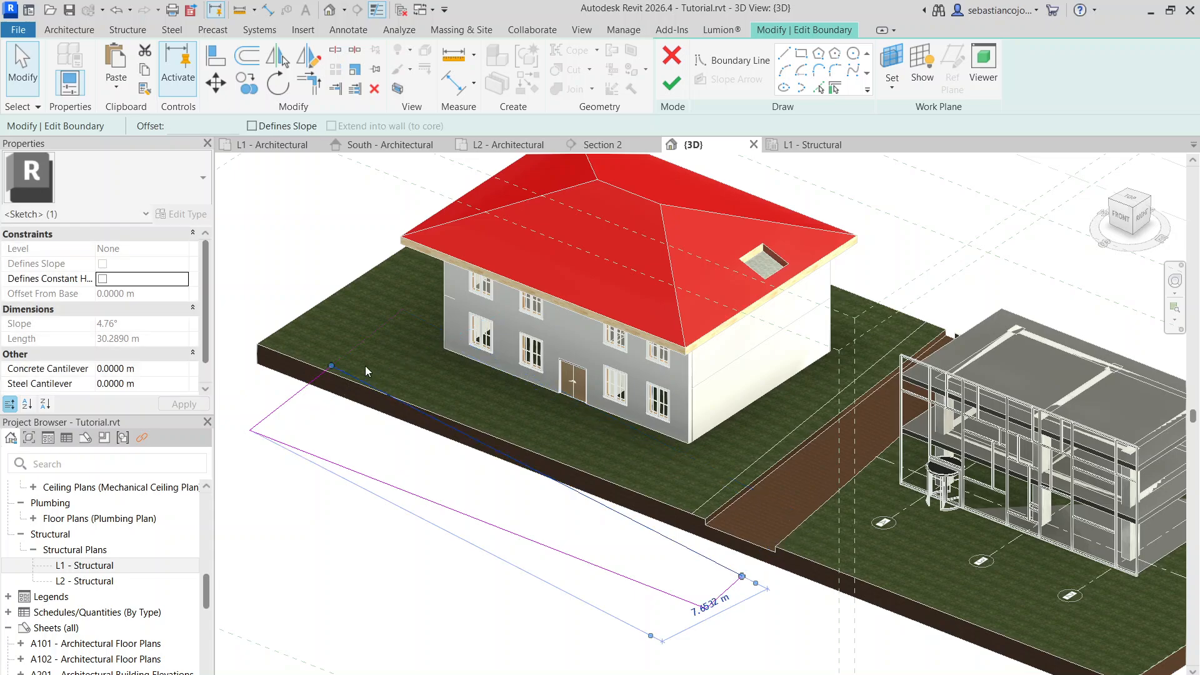
{"action": "scroll", "coordinate": [558, 425], "scroll_direction": "down", "scroll_amount": 3}
{"action": "left_click", "coordinate": [672, 83]}
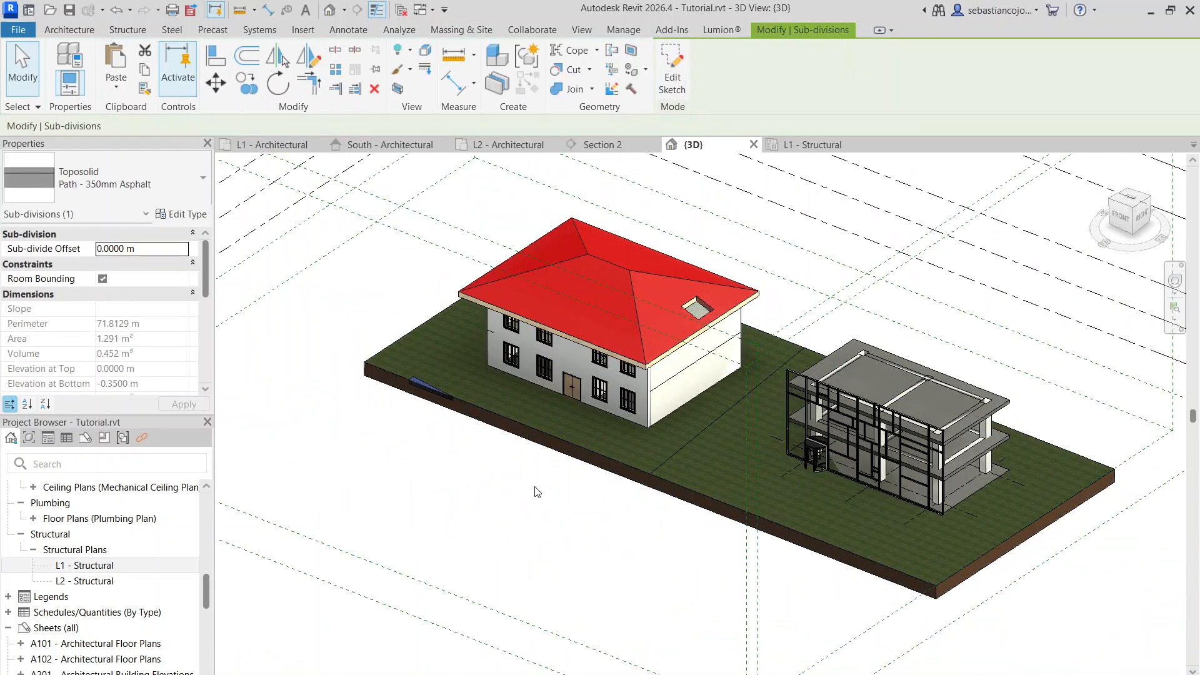
Edit the toposolid's boundary by moving its long front edge outward past the asphalt path, and finish the sketch
{"action": "double_click", "coordinate": [565, 443]}
{"action": "left_click", "coordinate": [561, 440]}
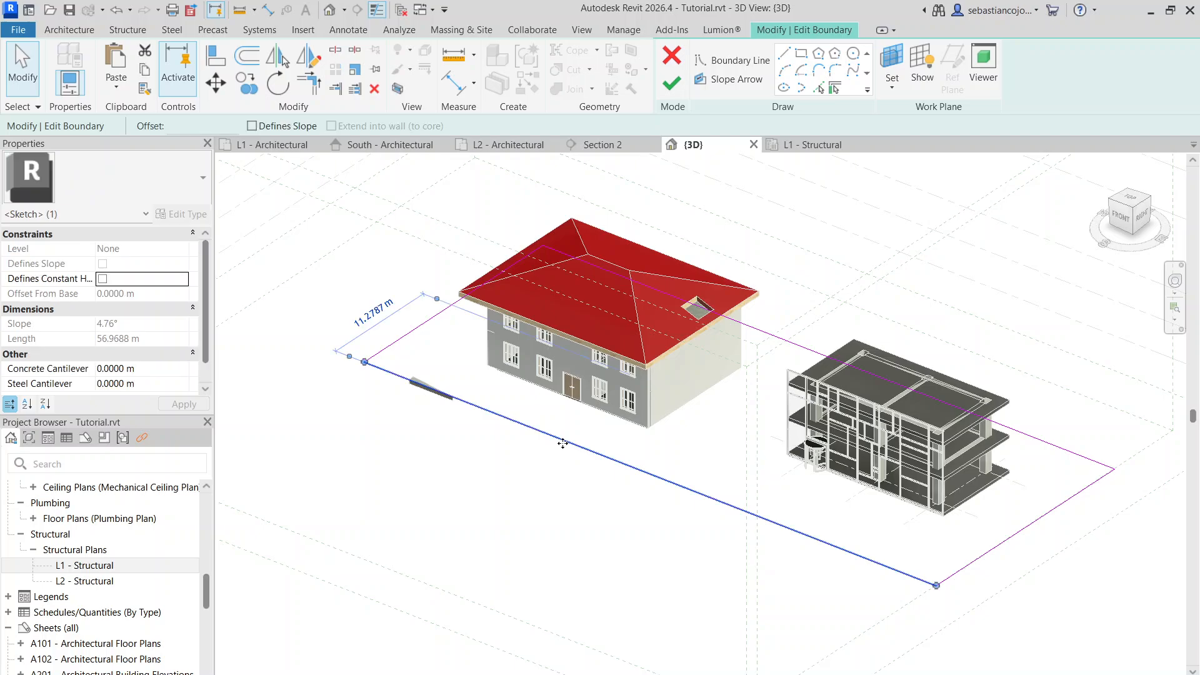
{"action": "left_click_drag", "start_coordinate": [561, 440], "coordinate": [451, 493]}
{"action": "left_click", "coordinate": [669, 89]}
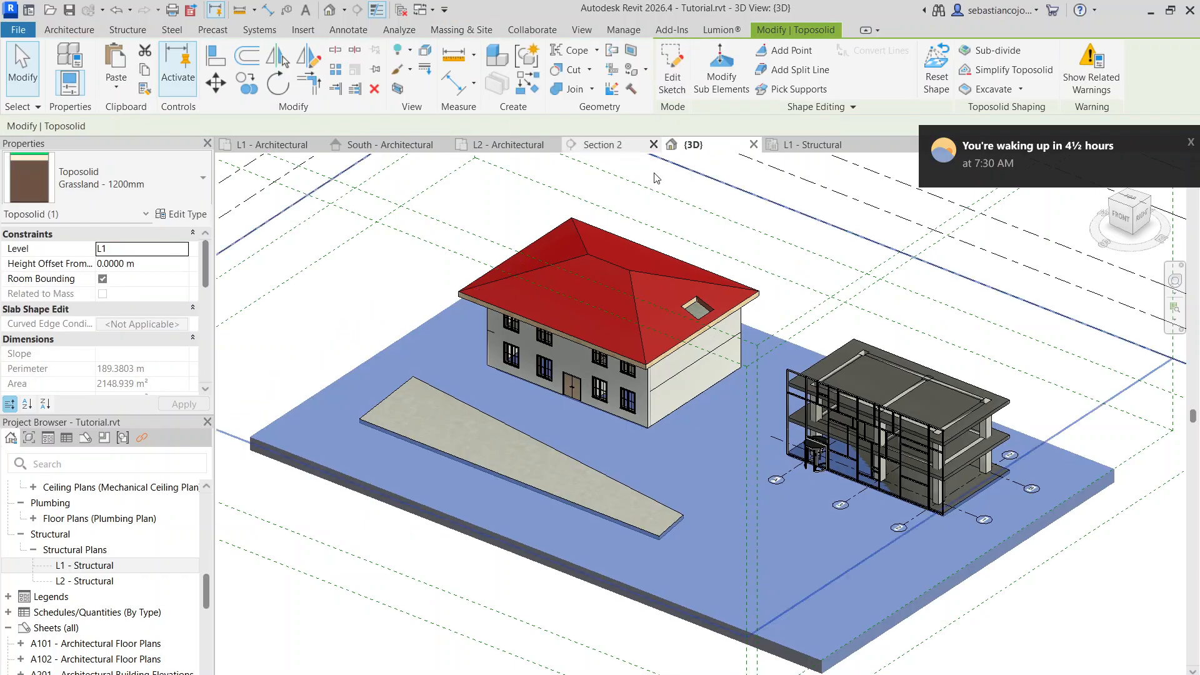
{"action": "key", "text": "Escape"}
{"action": "left_click", "coordinate": [537, 445]}
{"action": "key", "text": "Escape"}
Edit the asphalt path's boundary, pulling its narrow end toward the frame building and stretching the house-side line to about 48.9 m long
{"action": "left_click", "coordinate": [457, 452]}
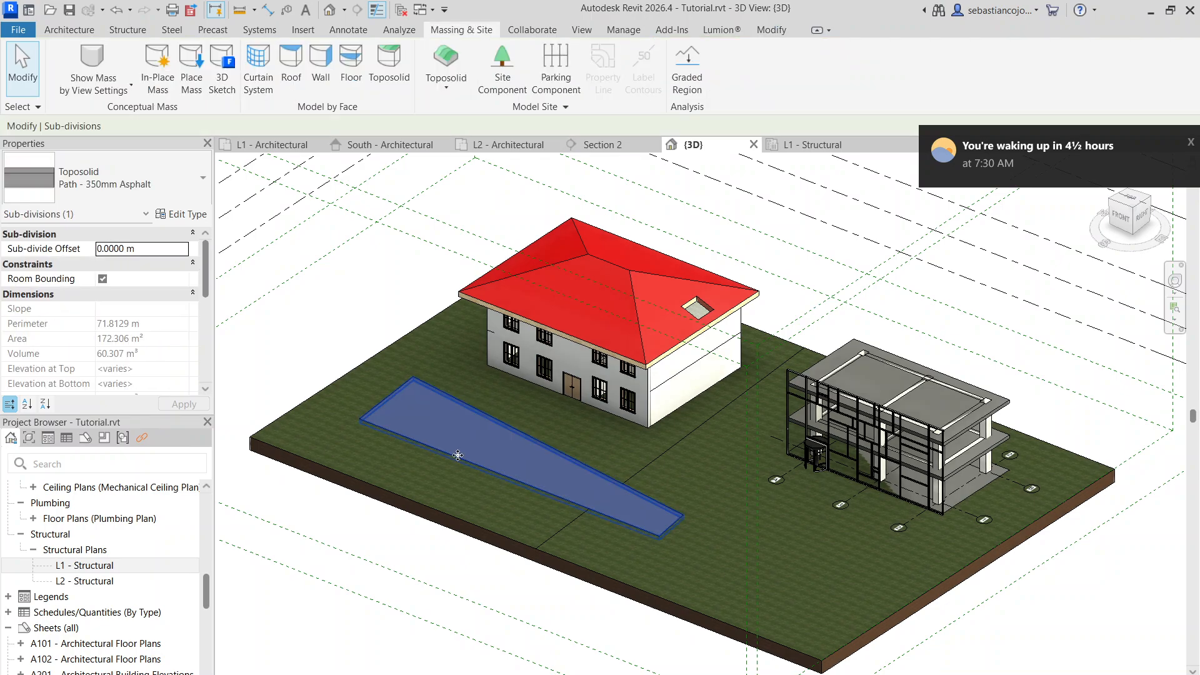
{"action": "double_click", "coordinate": [458, 452]}
{"action": "left_click", "coordinate": [672, 526]}
{"action": "mouse_move", "coordinate": [672, 527]}
{"action": "left_mouse_down"}
{"action": "mouse_move", "coordinate": [910, 597]}
{"action": "mouse_move", "coordinate": [849, 588]}
{"action": "left_mouse_up"}
{"action": "left_click", "coordinate": [844, 614]}
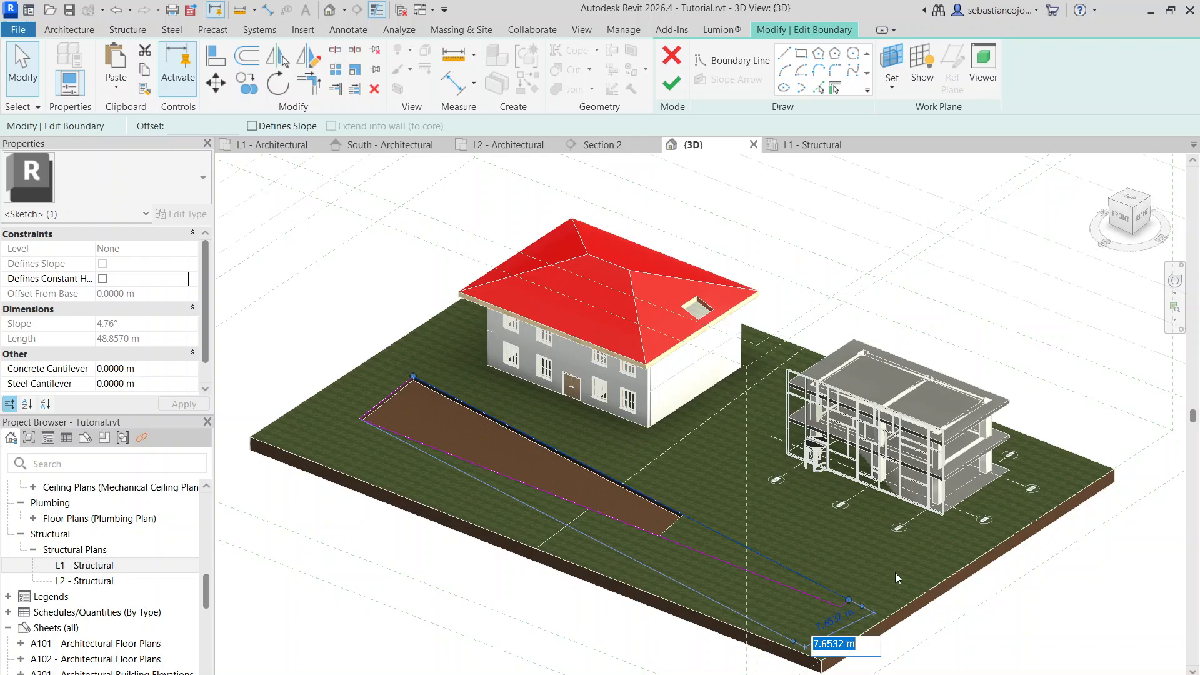
{"action": "left_click", "coordinate": [897, 573]}
{"action": "scroll", "coordinate": [843, 593], "scroll_direction": "up", "scroll_amount": 3}
{"action": "key", "text": "Escape"}
Widen the path's narrow end by moving its inner corner toward the frame building, making the end edge about 6.1 m long, and finish the sketch
{"action": "left_click", "coordinate": [851, 602]}
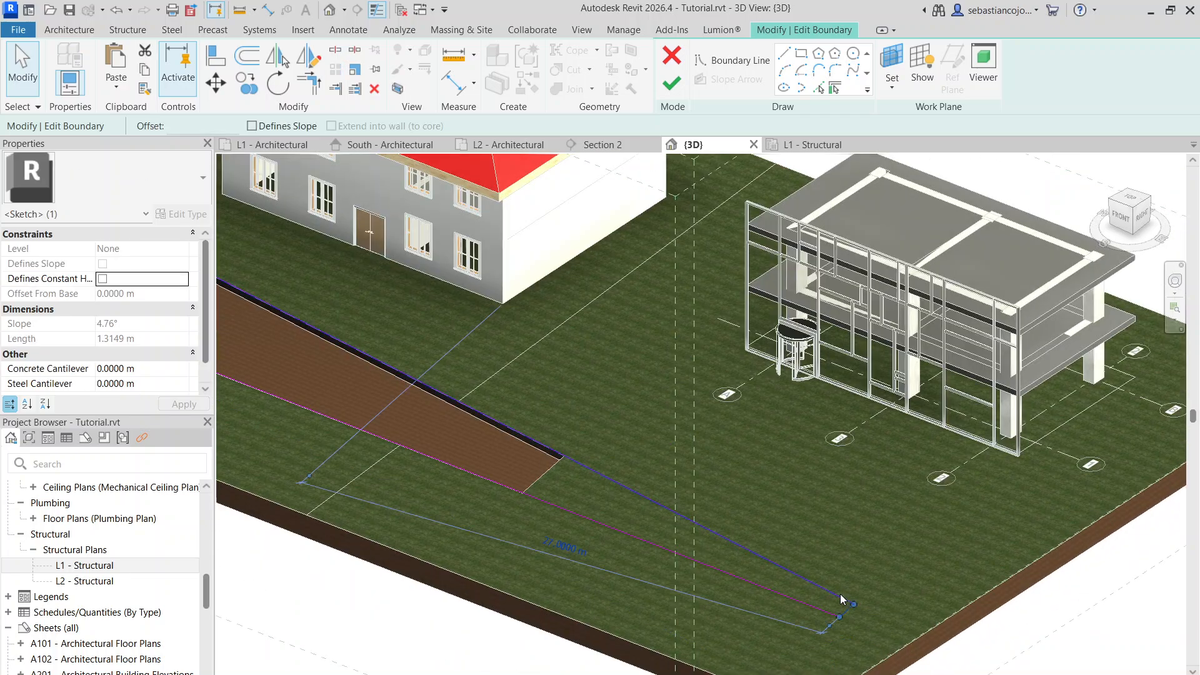
{"action": "left_click", "coordinate": [840, 595]}
{"action": "left_click_drag", "start_coordinate": [852, 604], "coordinate": [923, 563]}
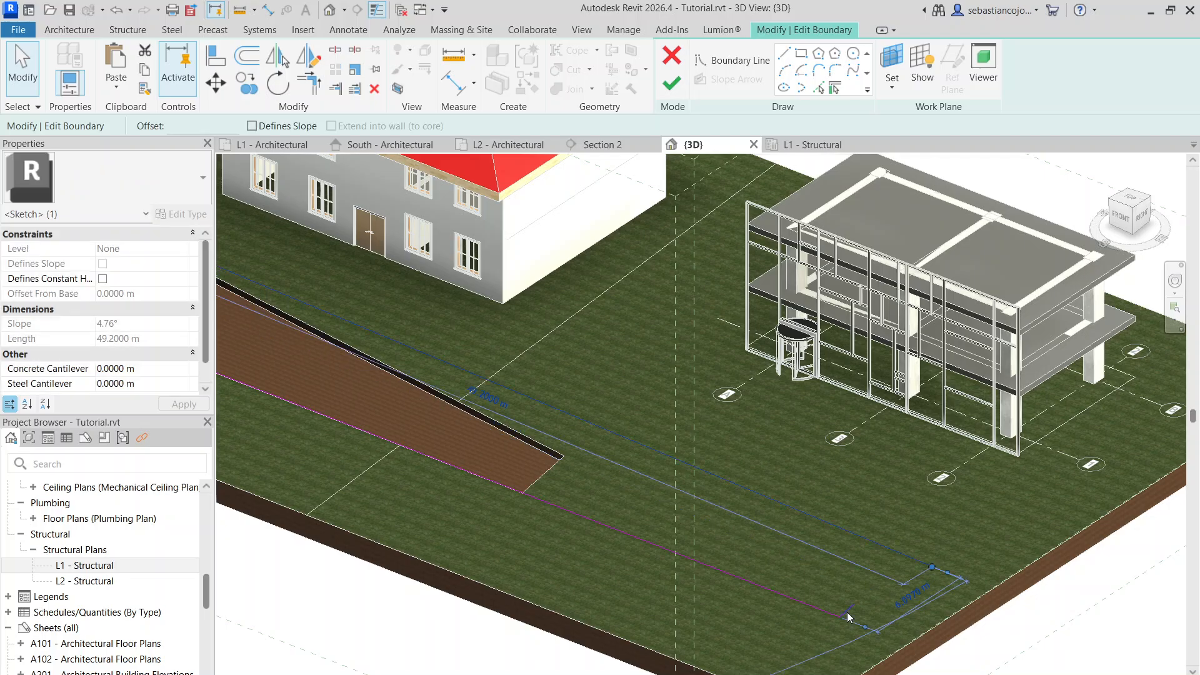
{"action": "left_click", "coordinate": [847, 611]}
{"action": "left_click_drag", "start_coordinate": [853, 605], "coordinate": [926, 563]}
{"action": "scroll", "coordinate": [892, 519], "scroll_direction": "down", "scroll_amount": 3}
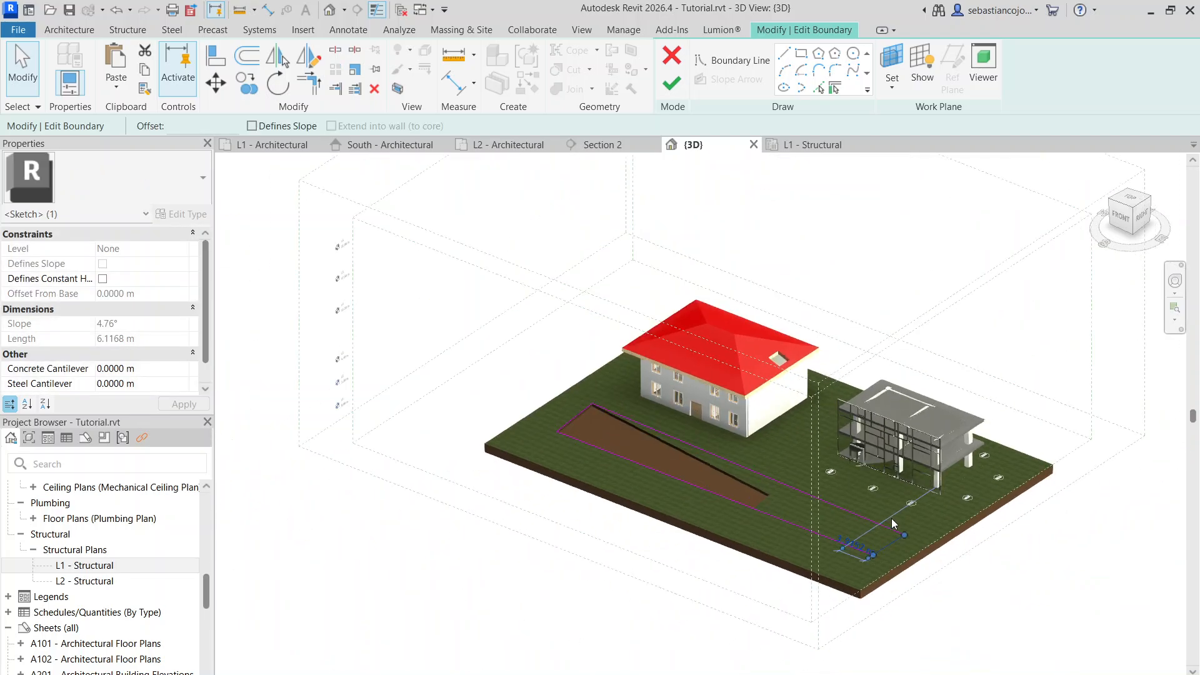
{"action": "key", "text": "Escape"}
{"action": "left_click", "coordinate": [671, 83]}
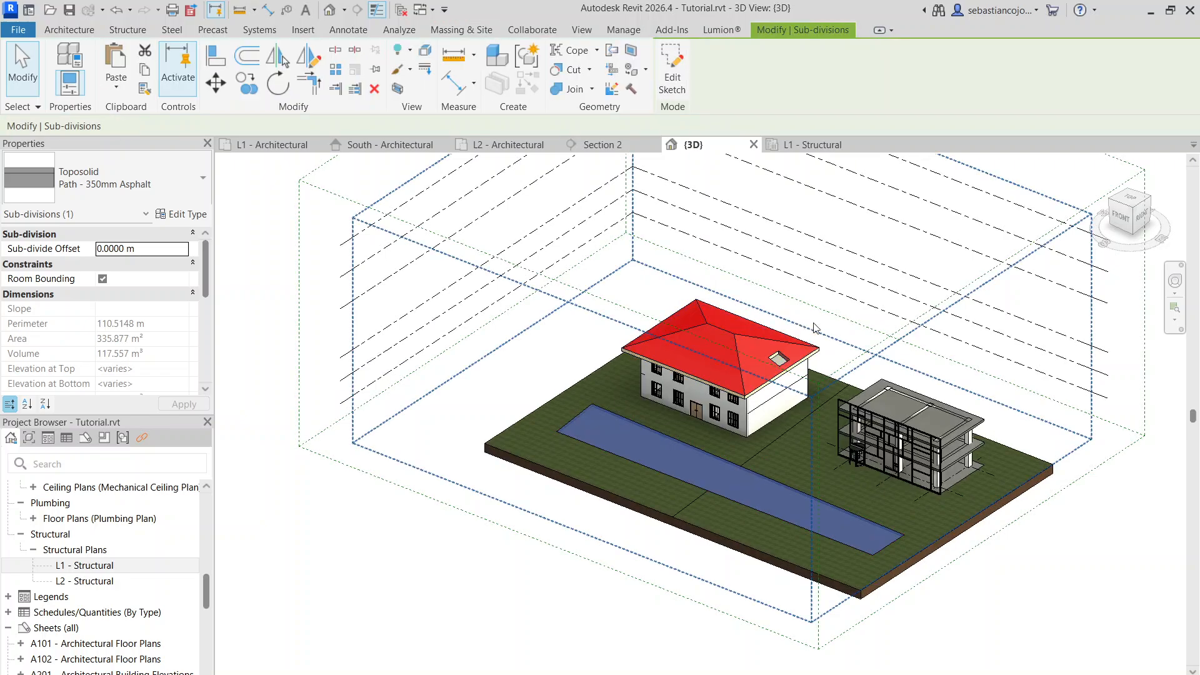
Reopen the path's boundary and move its end edge beside the house outward, with the edge about 8 m long
{"action": "double_click", "coordinate": [585, 419]}
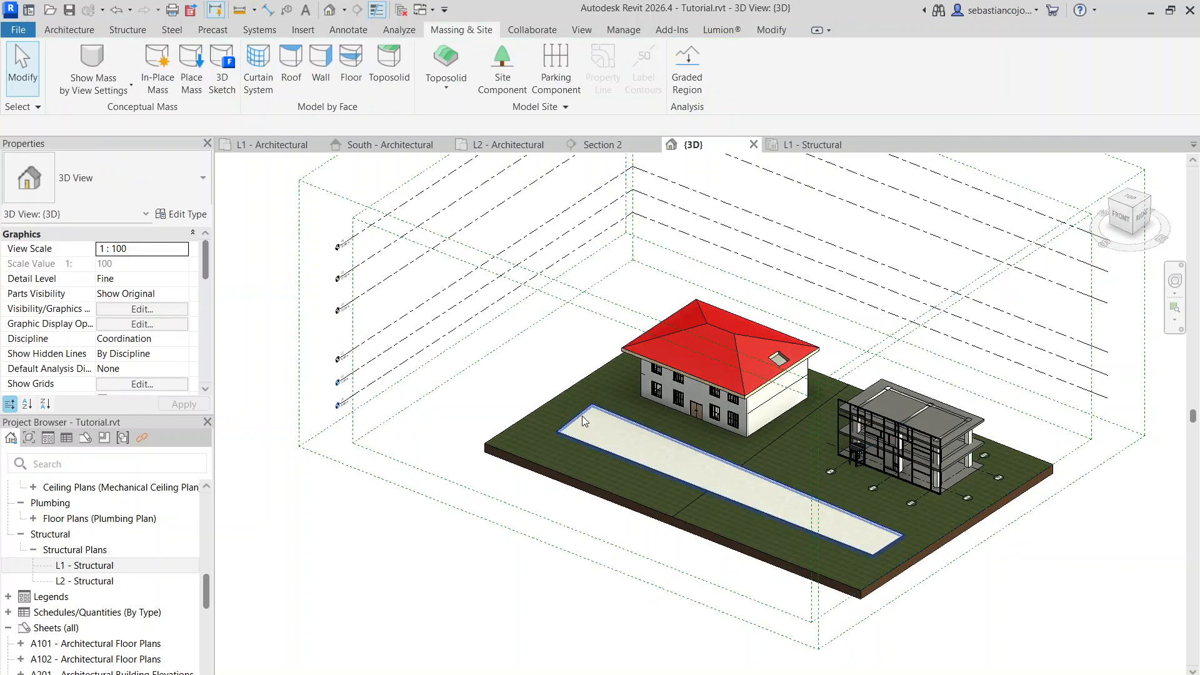
{"action": "scroll", "coordinate": [582, 415], "scroll_direction": "up", "scroll_amount": 3}
{"action": "left_click", "coordinate": [580, 411]}
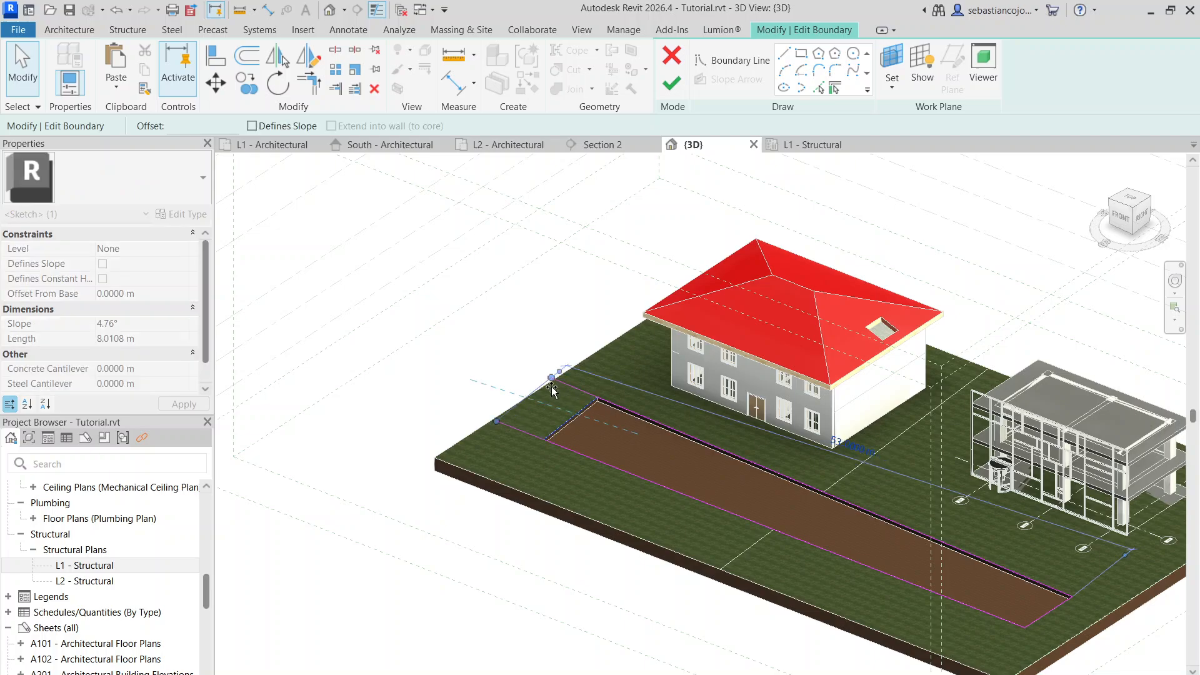
{"action": "scroll", "coordinate": [563, 399], "scroll_direction": "down", "scroll_amount": 3}
{"action": "scroll", "coordinate": [558, 383], "scroll_direction": "up", "scroll_amount": 4}
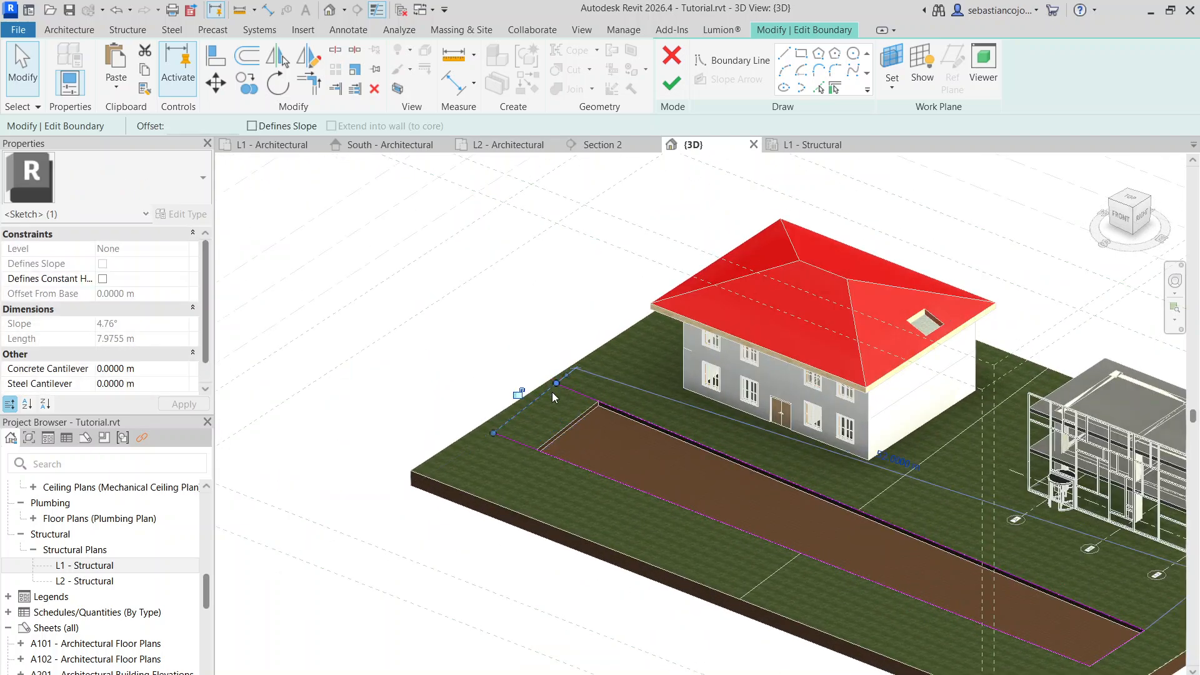
{"action": "left_click", "coordinate": [549, 389]}
{"action": "scroll", "coordinate": [725, 441], "scroll_direction": "down", "scroll_amount": 3}
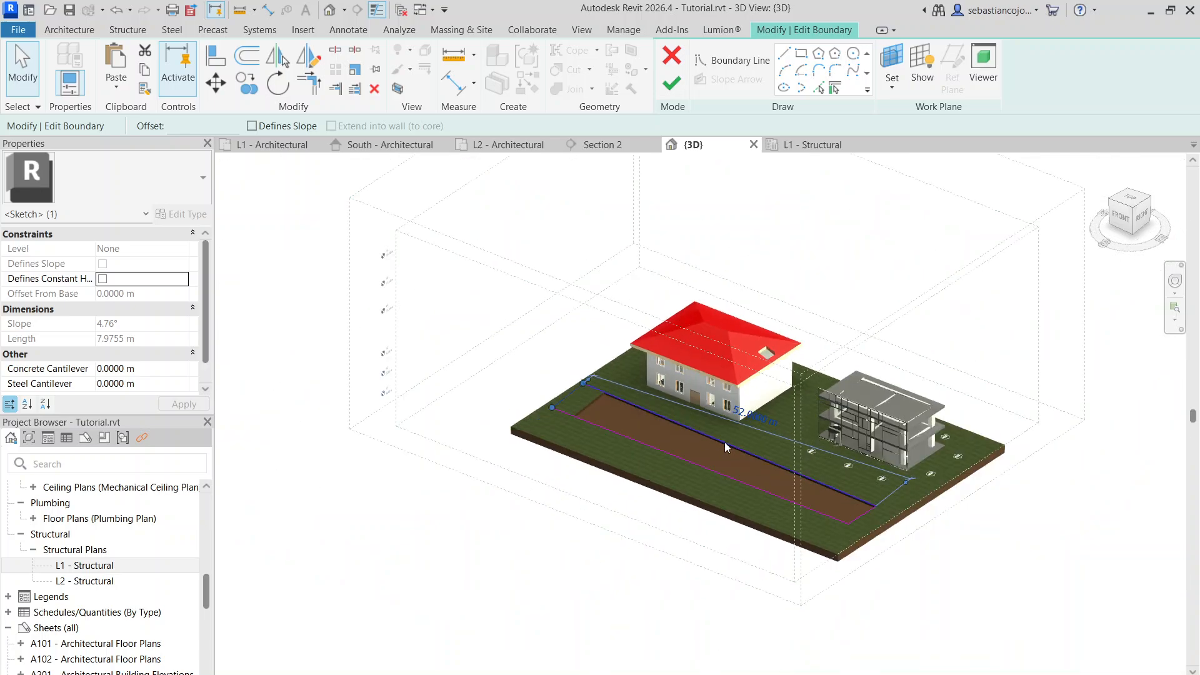
Move the path's opposite end edge outward near the toposolid's side, with the edge about 6 m long, and finish the sketch
{"action": "scroll", "coordinate": [880, 515], "scroll_direction": "up", "scroll_amount": 3}
{"action": "left_click", "coordinate": [909, 546]}
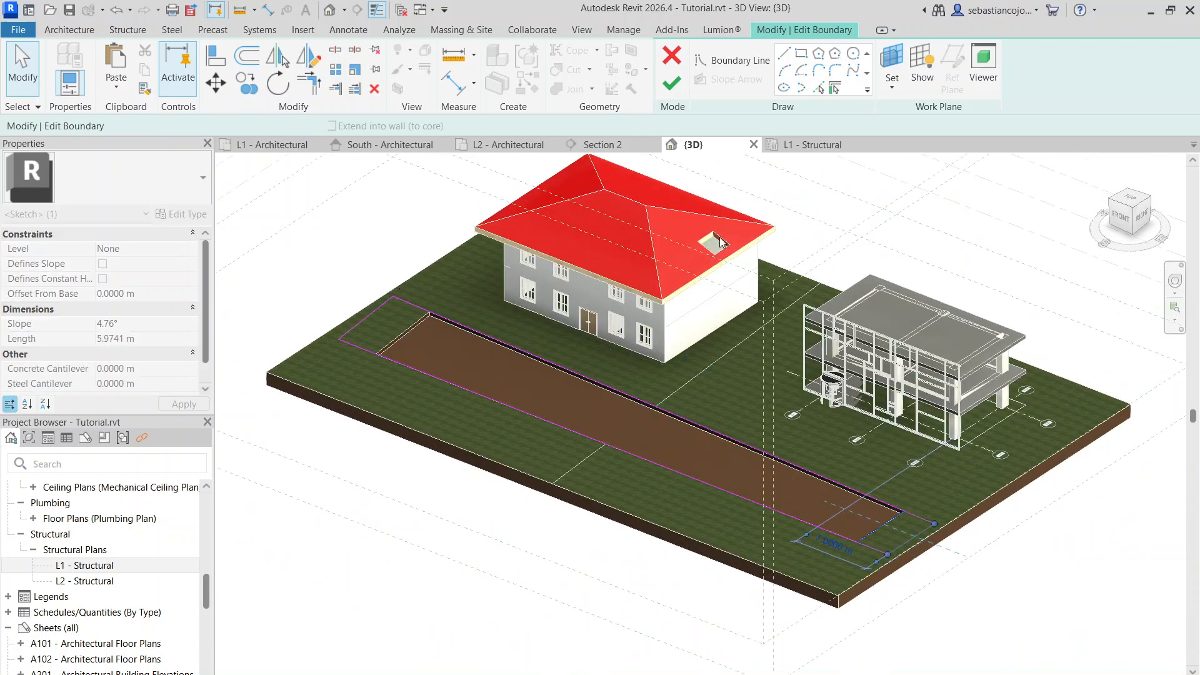
{"action": "left_click", "coordinate": [672, 83]}
{"action": "left_click", "coordinate": [834, 229]}
{"action": "scroll", "coordinate": [760, 362], "scroll_direction": "down", "scroll_amount": 4}
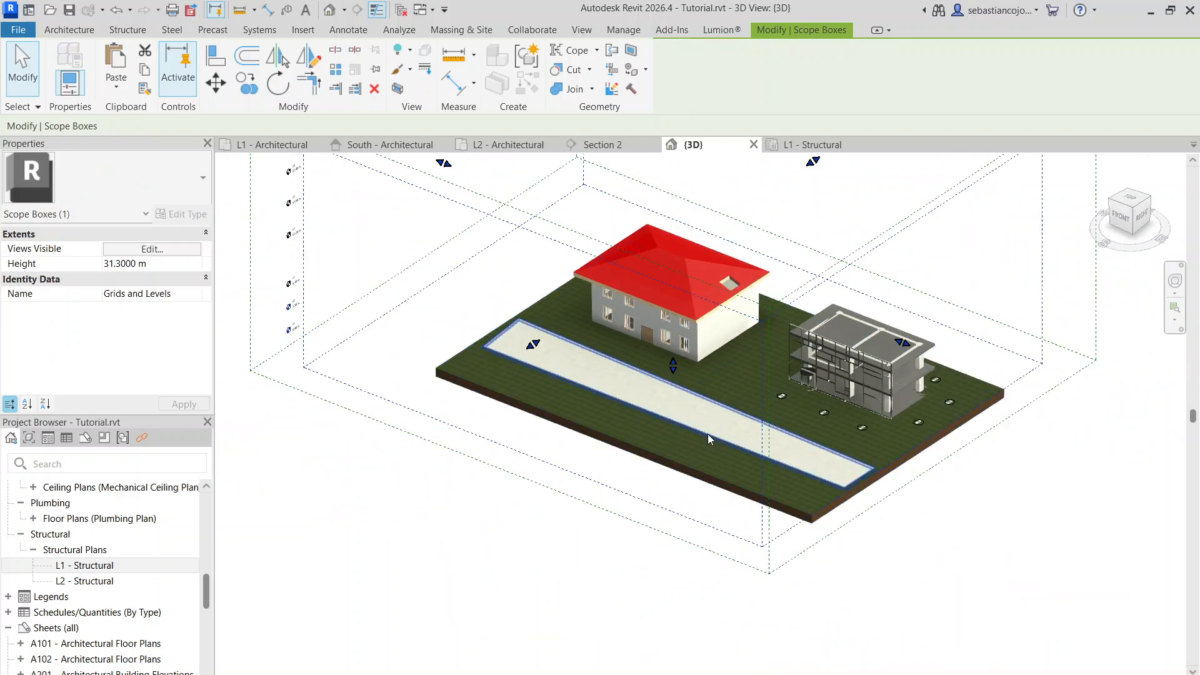
{"action": "key", "text": "Escape"}
Examine the extended asphalt path and how close its end sits to the toposolid's edge
{"action": "scroll", "coordinate": [547, 356], "scroll_direction": "up", "scroll_amount": 5}
{"action": "scroll", "coordinate": [789, 391], "scroll_direction": "down", "scroll_amount": 3}
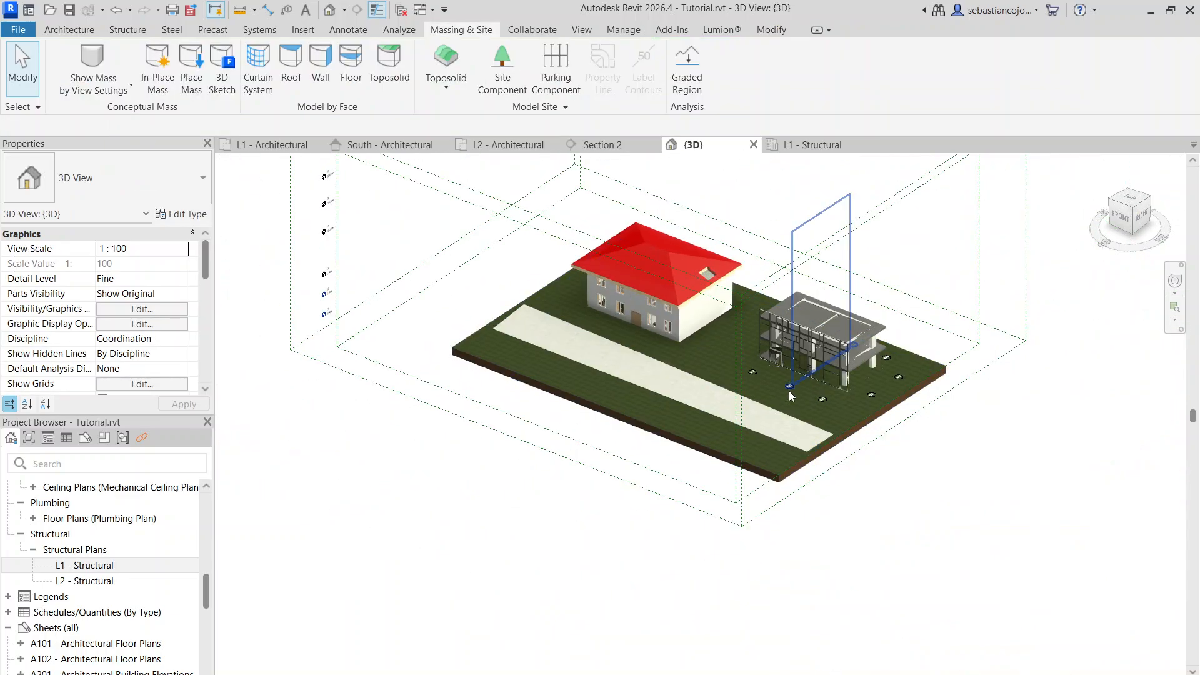
{"action": "scroll", "coordinate": [820, 437], "scroll_direction": "up", "scroll_amount": 5}
{"action": "left_click", "coordinate": [829, 440]}
{"action": "scroll", "coordinate": [841, 416], "scroll_direction": "up", "scroll_amount": 3}
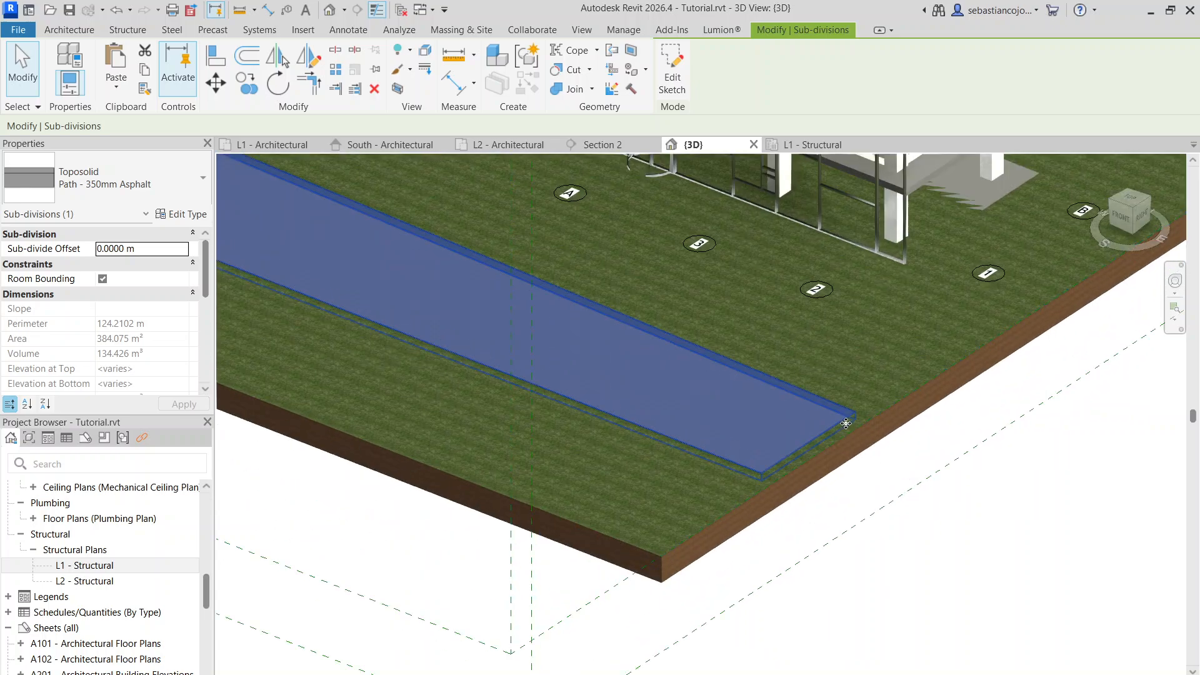
{"action": "scroll", "coordinate": [848, 412], "scroll_direction": "down", "scroll_amount": 6}
{"action": "key", "text": "Escape"}
{"action": "scroll", "coordinate": [703, 372], "scroll_direction": "up", "scroll_amount": 3}
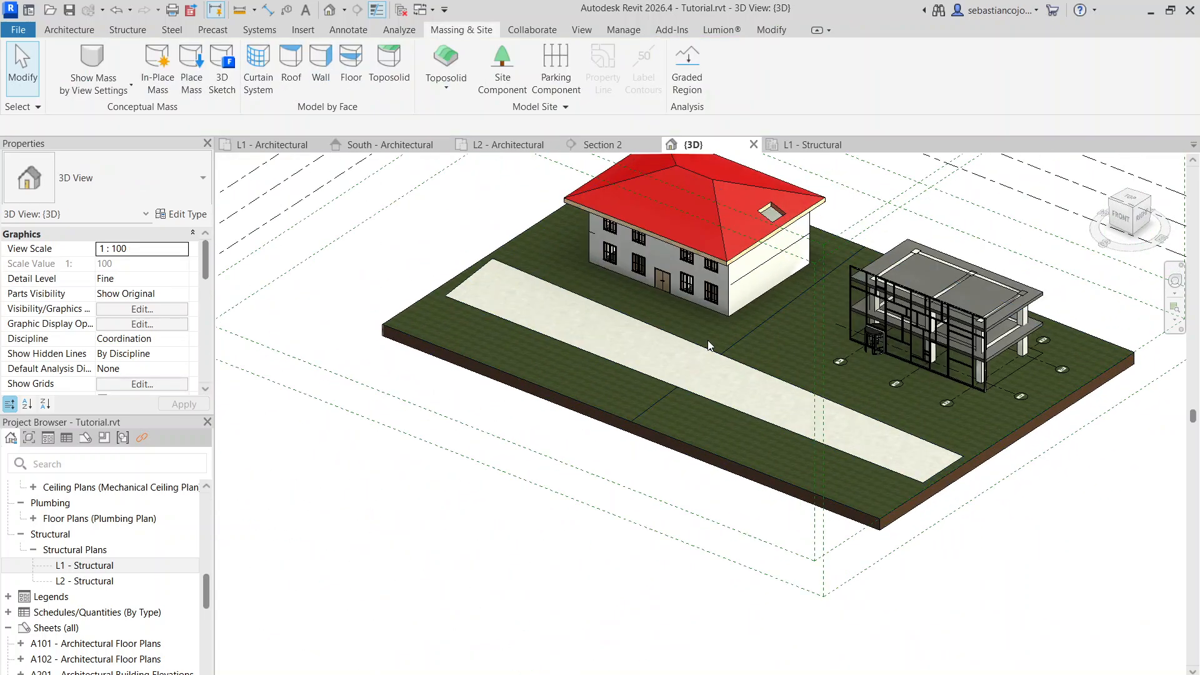
Inspect the toposolid's Excavate option and the frame building's ground floor slab where it meets the grass
{"action": "left_click", "coordinate": [535, 231]}
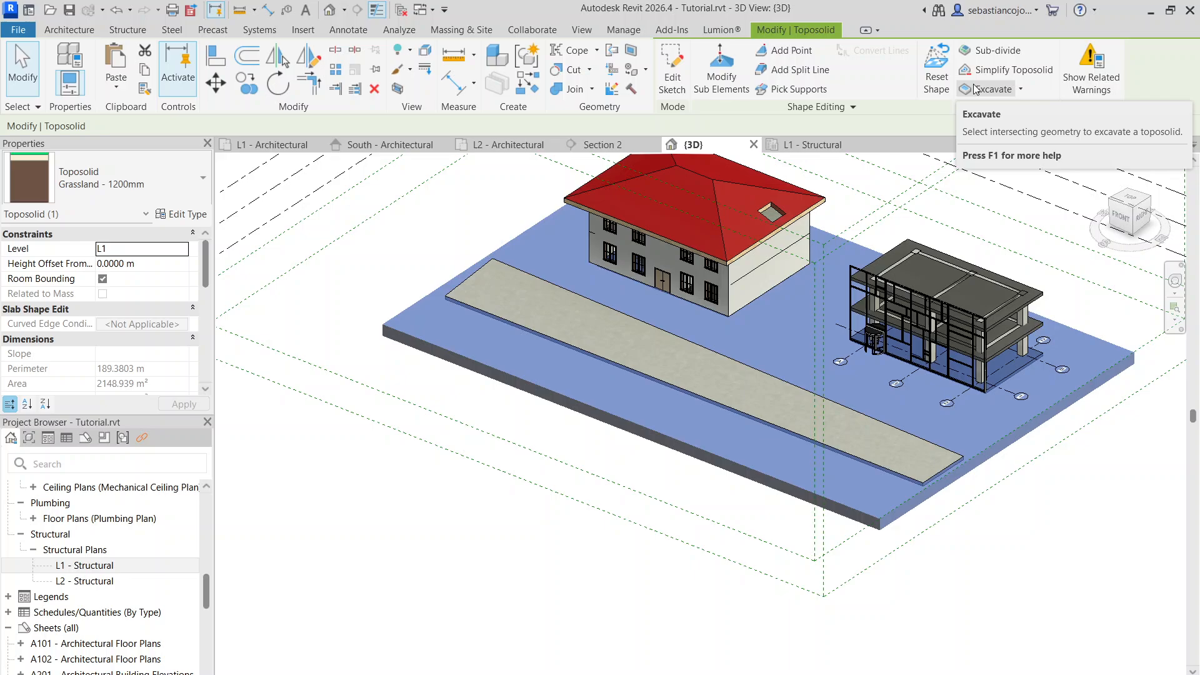
{"action": "key", "text": "Escape"}
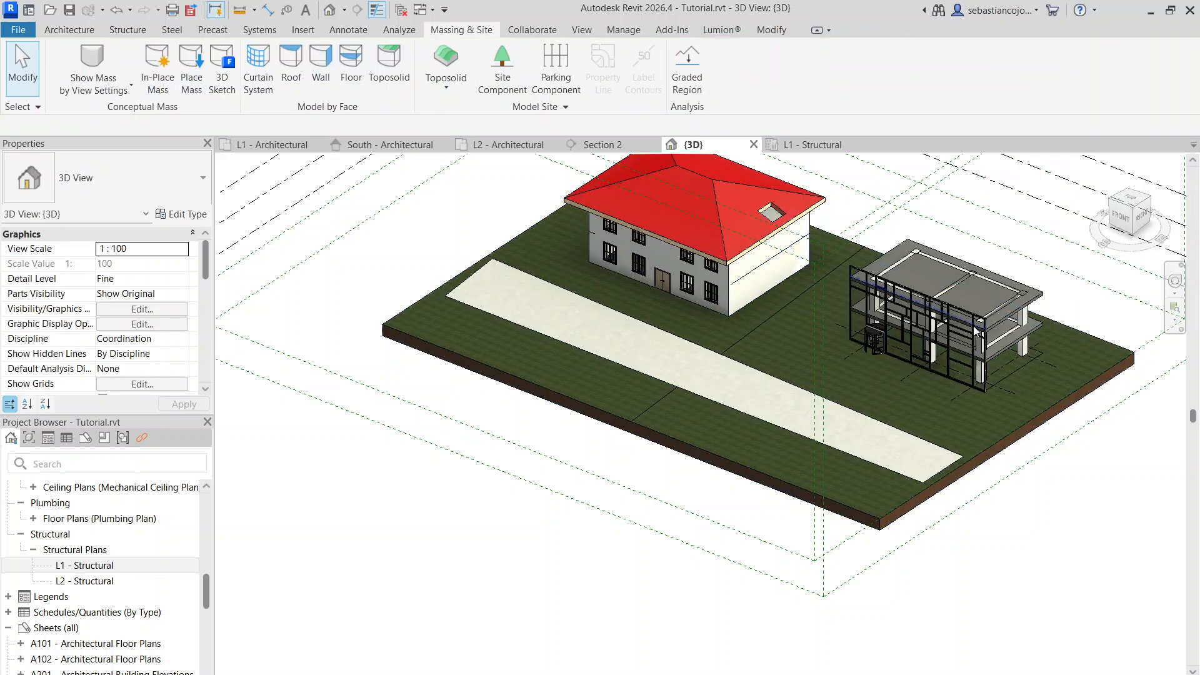
{"action": "scroll", "coordinate": [946, 338], "scroll_direction": "up", "scroll_amount": 3}
{"action": "middle_click_drag", "start_coordinate": [1088, 353], "coordinate": [891, 268]}
{"action": "left_click", "coordinate": [895, 290]}
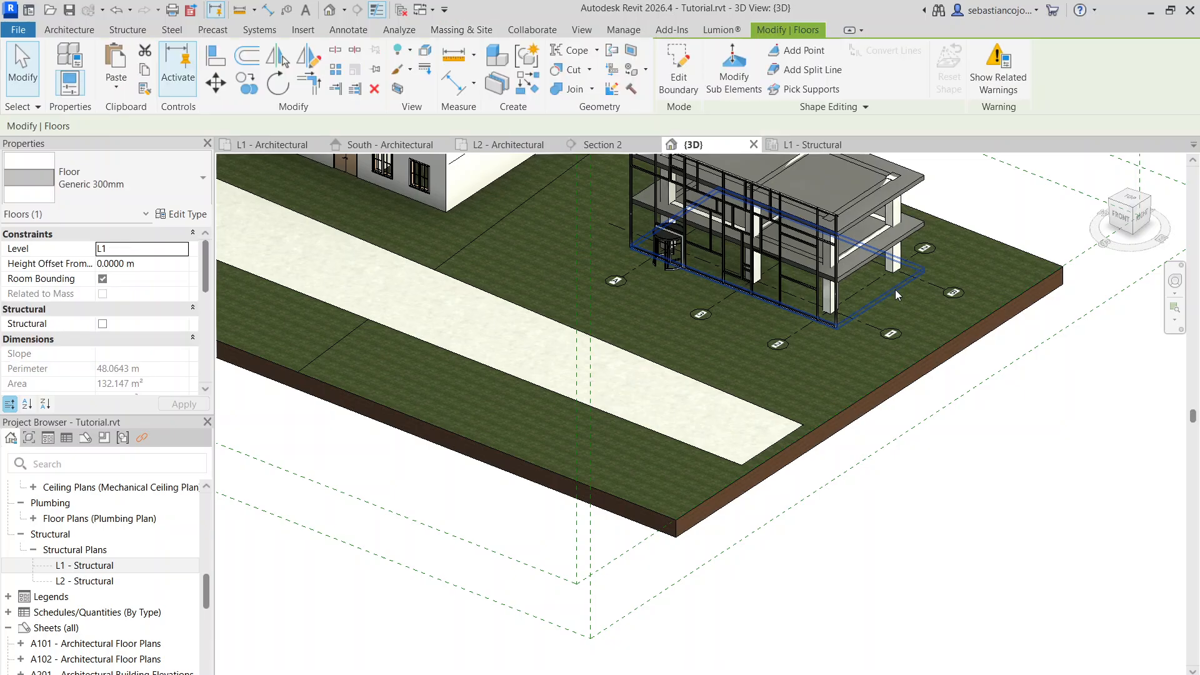
{"action": "scroll", "coordinate": [897, 284], "scroll_direction": "up", "scroll_amount": 3}
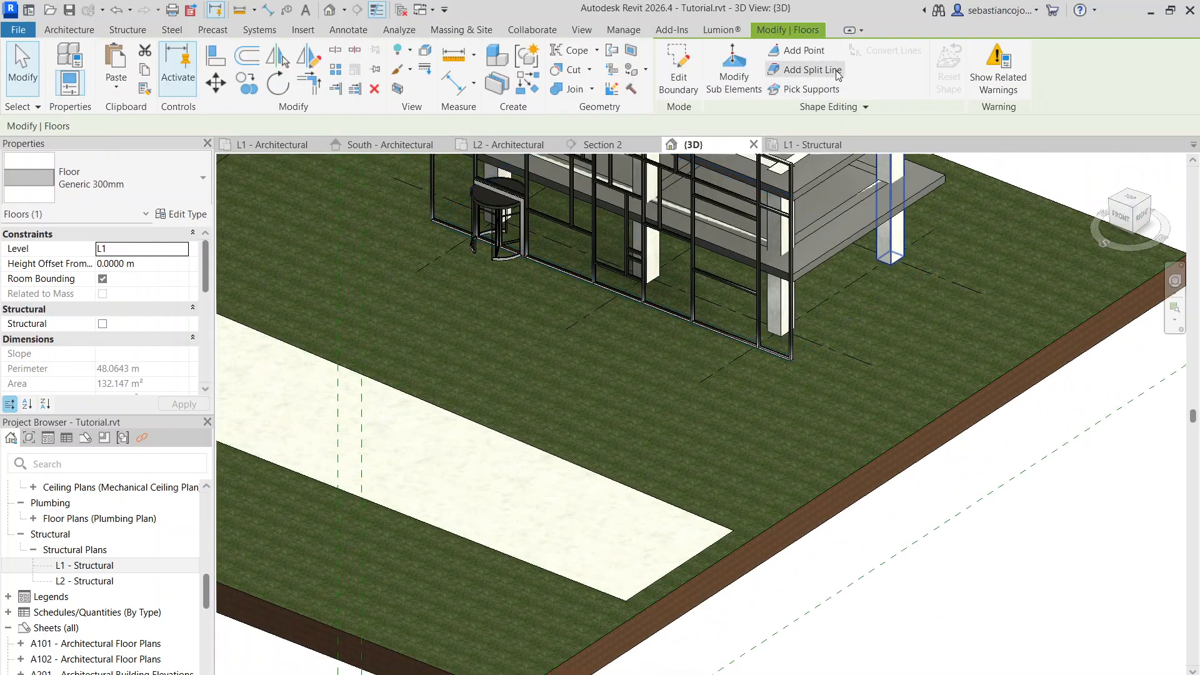
{"action": "key", "text": "Escape"}
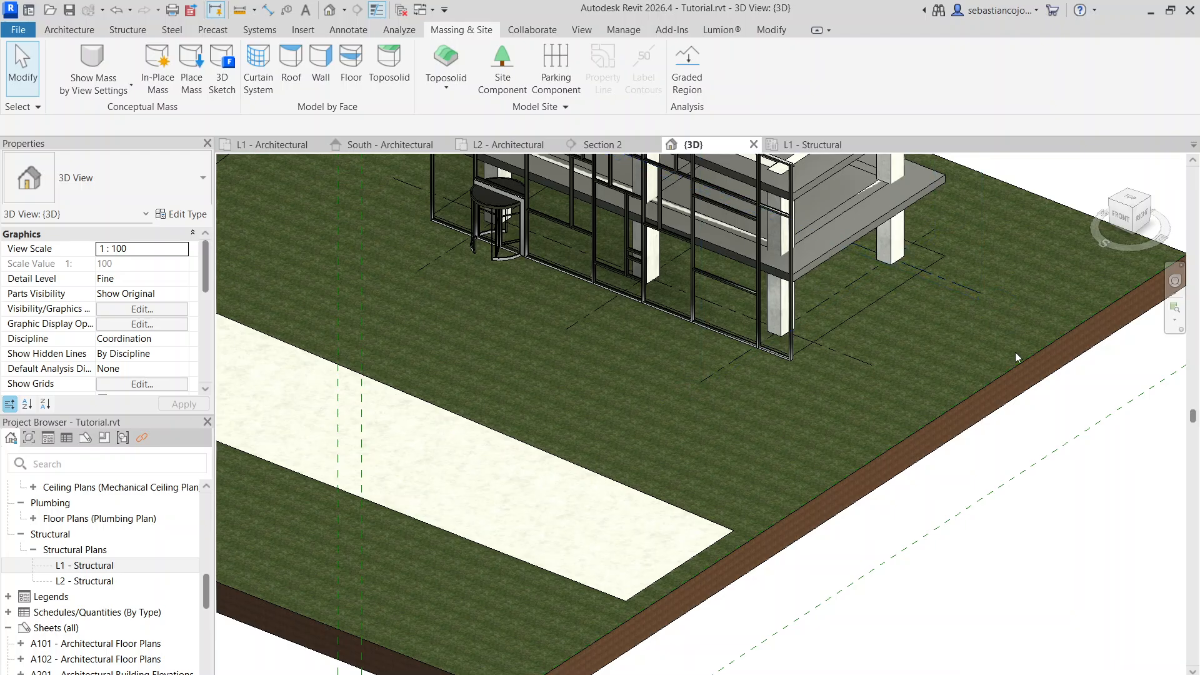
{"action": "left_click", "coordinate": [1008, 369]}
{"action": "key", "text": "Escape"}
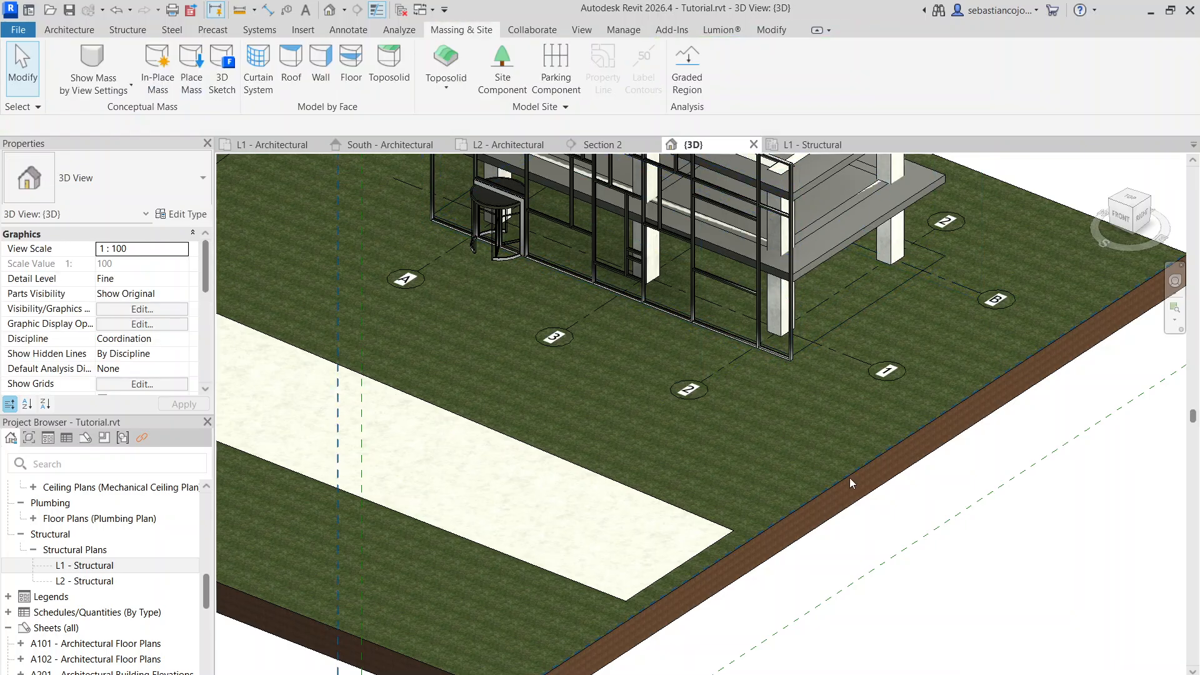
Excavate the toposolid using the frame building's ground floor slab, and check the cut around the slab's corner
{"action": "left_click", "coordinate": [849, 479]}
{"action": "left_click", "coordinate": [847, 507]}
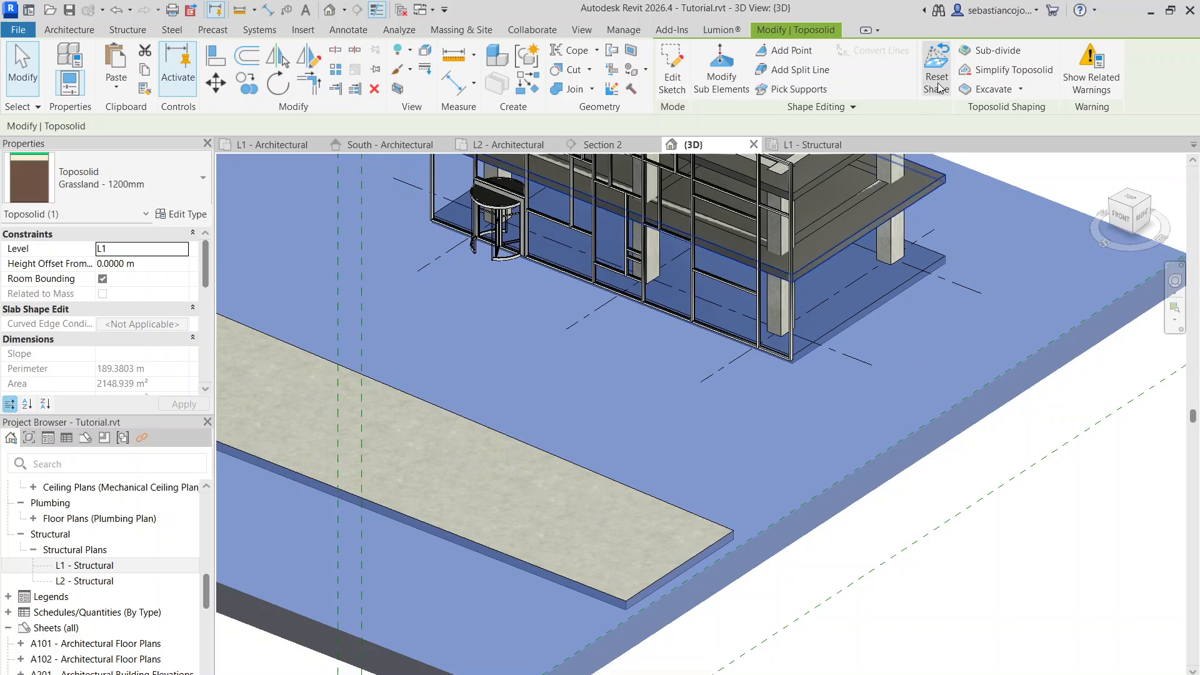
{"action": "left_click", "coordinate": [985, 91]}
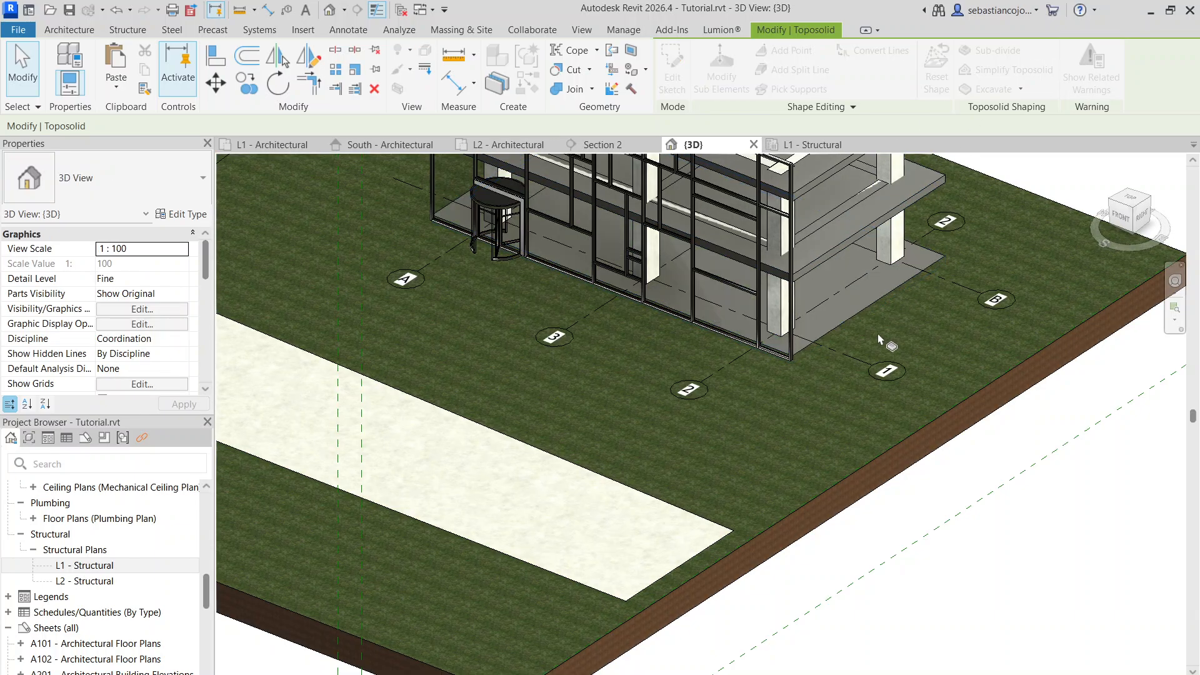
{"action": "scroll", "coordinate": [940, 249], "scroll_direction": "down", "scroll_amount": 2}
{"action": "scroll", "coordinate": [950, 241], "scroll_direction": "up", "scroll_amount": 5}
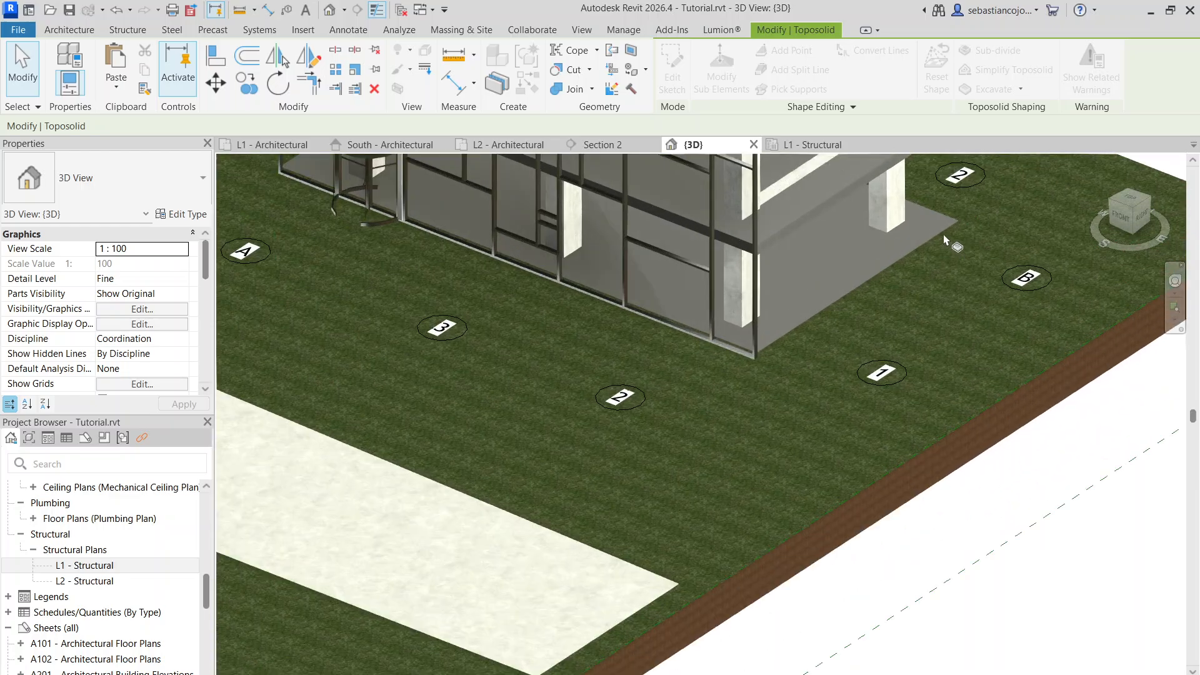
{"action": "scroll", "coordinate": [968, 229], "scroll_direction": "down", "scroll_amount": 4}
{"action": "scroll", "coordinate": [955, 220], "scroll_direction": "up", "scroll_amount": 5}
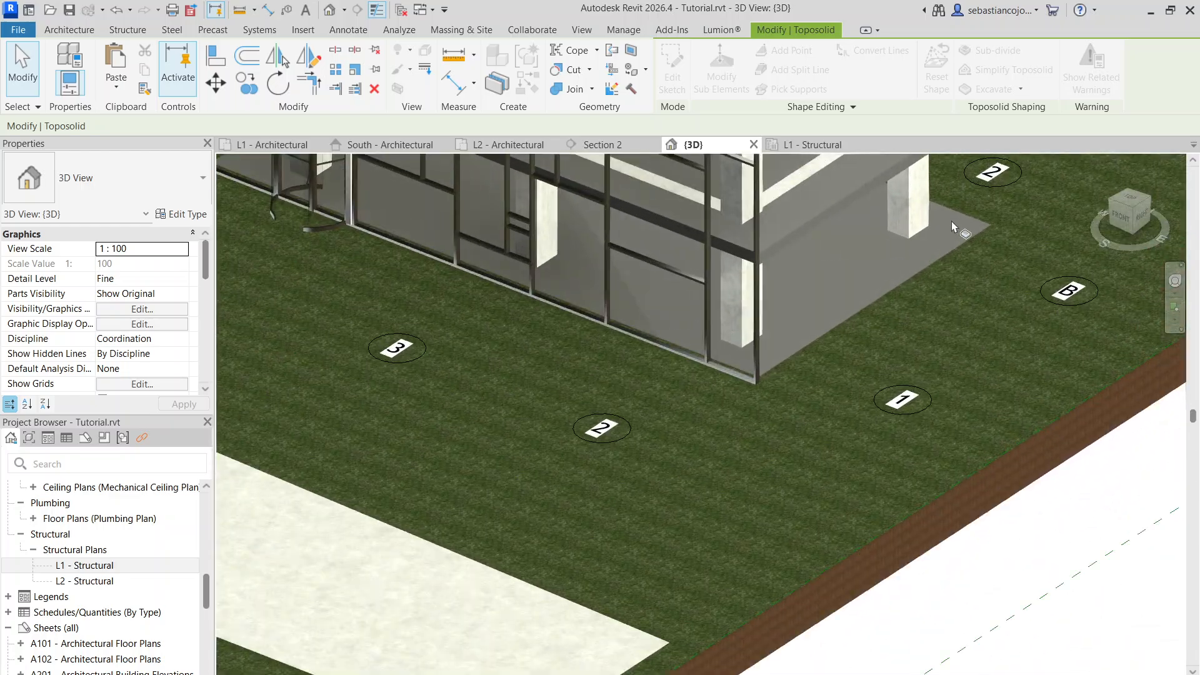
{"action": "scroll", "coordinate": [963, 234], "scroll_direction": "down", "scroll_amount": 4}
{"action": "scroll", "coordinate": [934, 275], "scroll_direction": "up", "scroll_amount": 3}
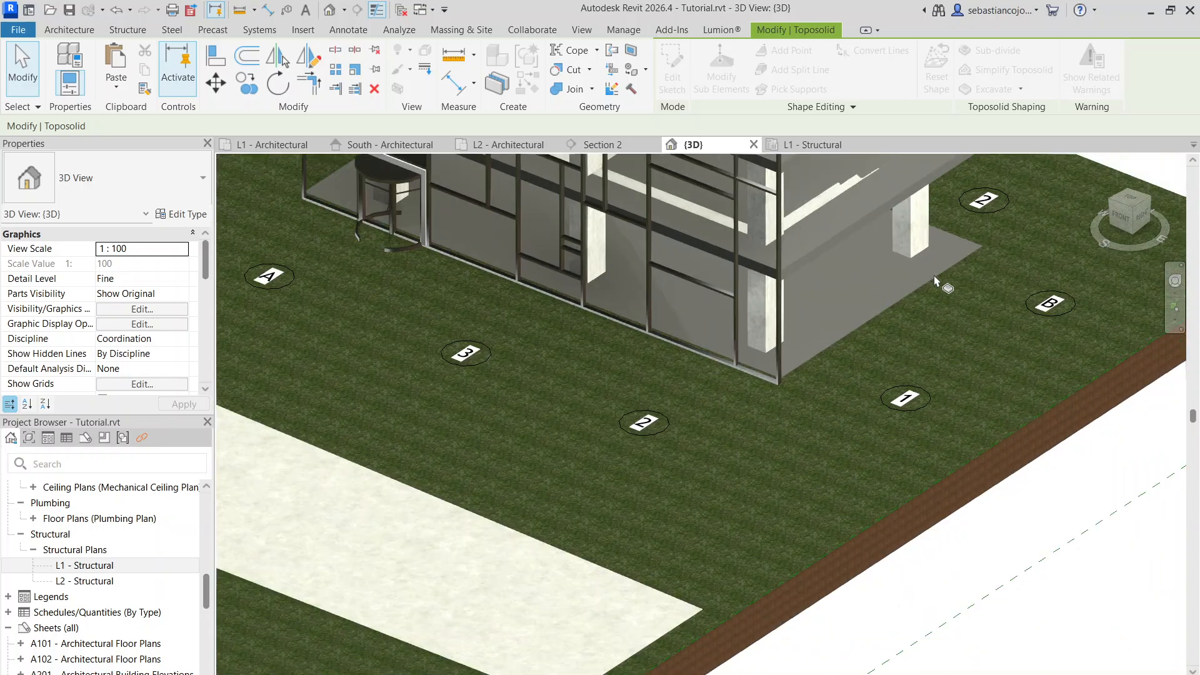
{"action": "key", "text": "Escape"}
Set the height offset of the frame building's ground floor slab to -5 m from level L1
{"action": "left_click", "coordinate": [939, 273]}
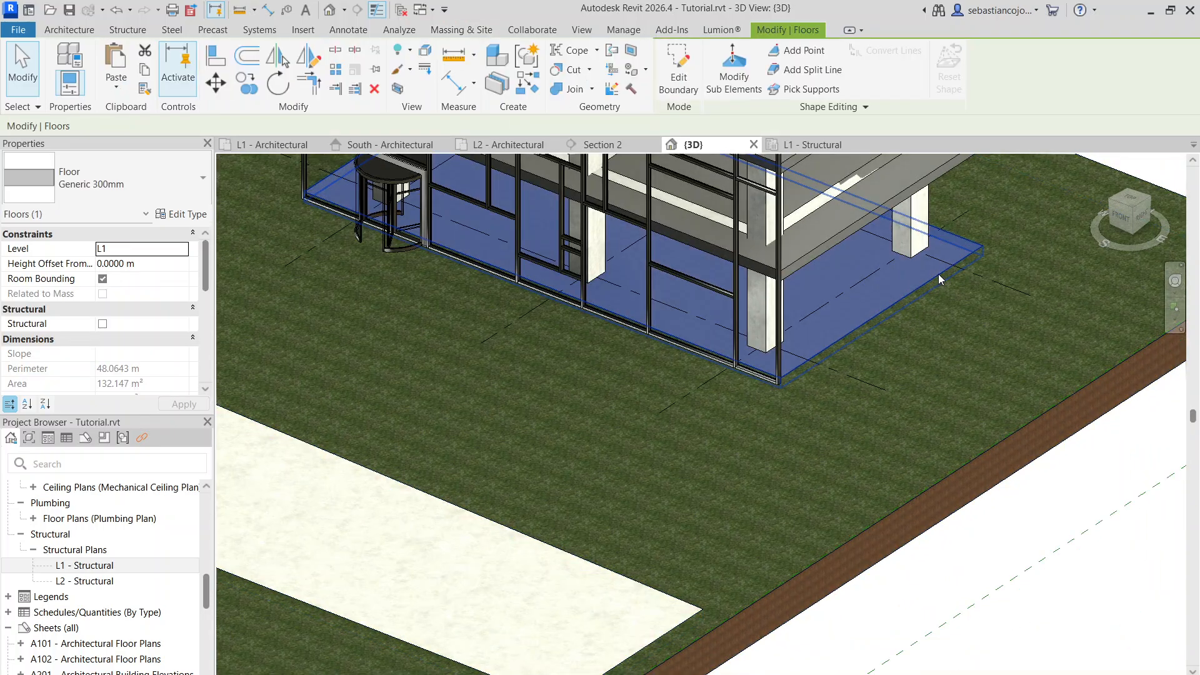
{"action": "key", "text": "Escape"}
{"action": "left_click", "coordinate": [918, 257]}
{"action": "key", "text": "Escape"}
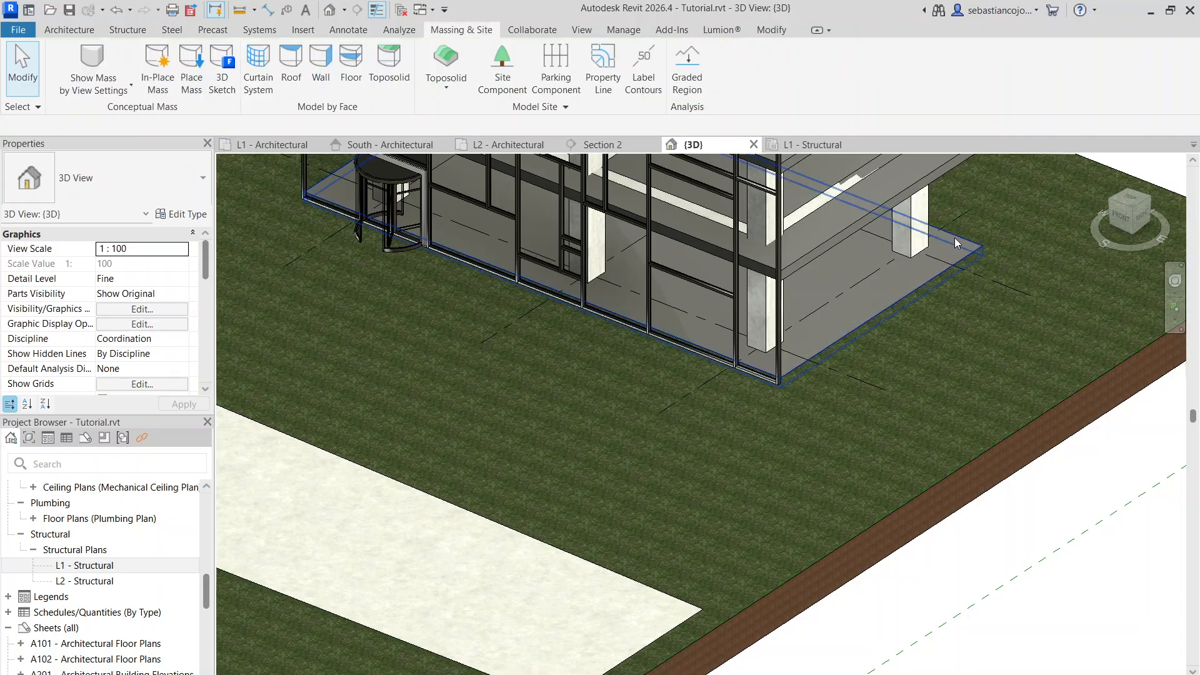
{"action": "left_click", "coordinate": [954, 238]}
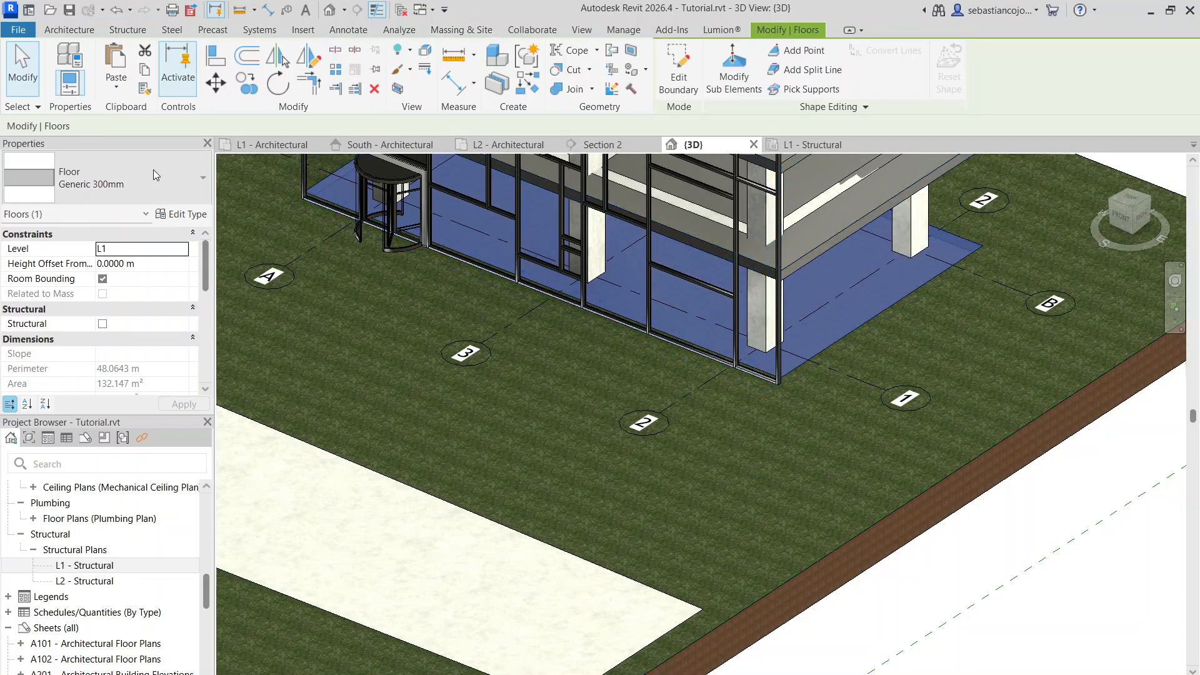
{"action": "left_click", "coordinate": [127, 264]}
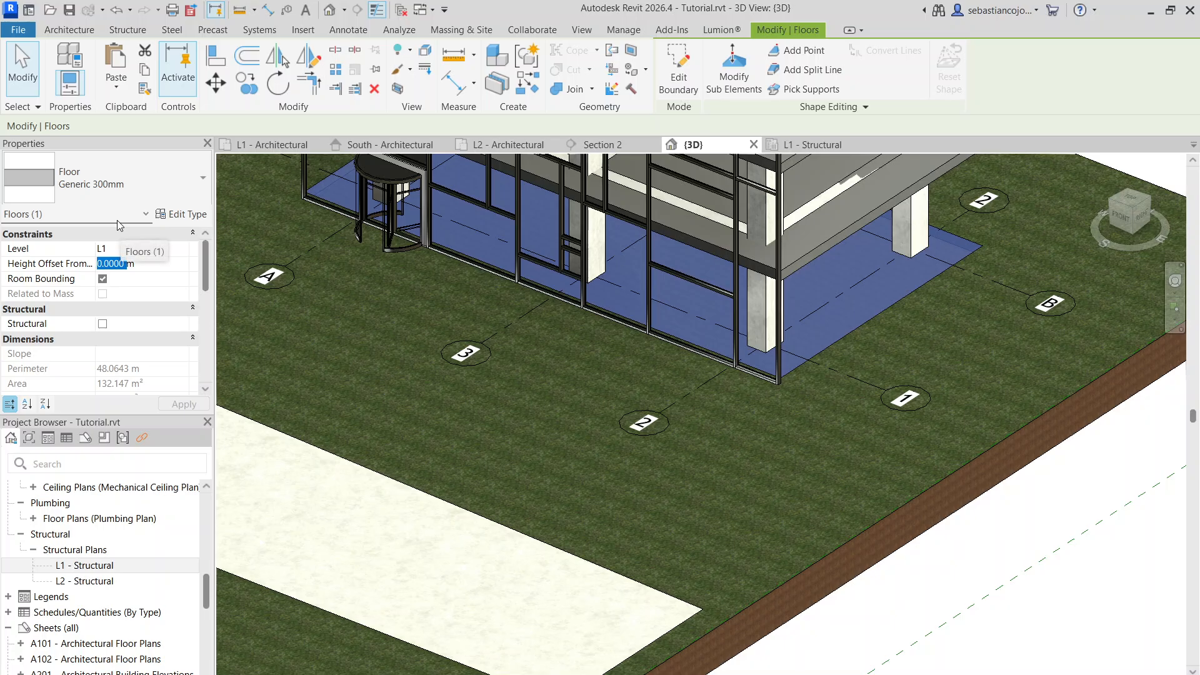
{"action": "type", "text": "-5.0000"}
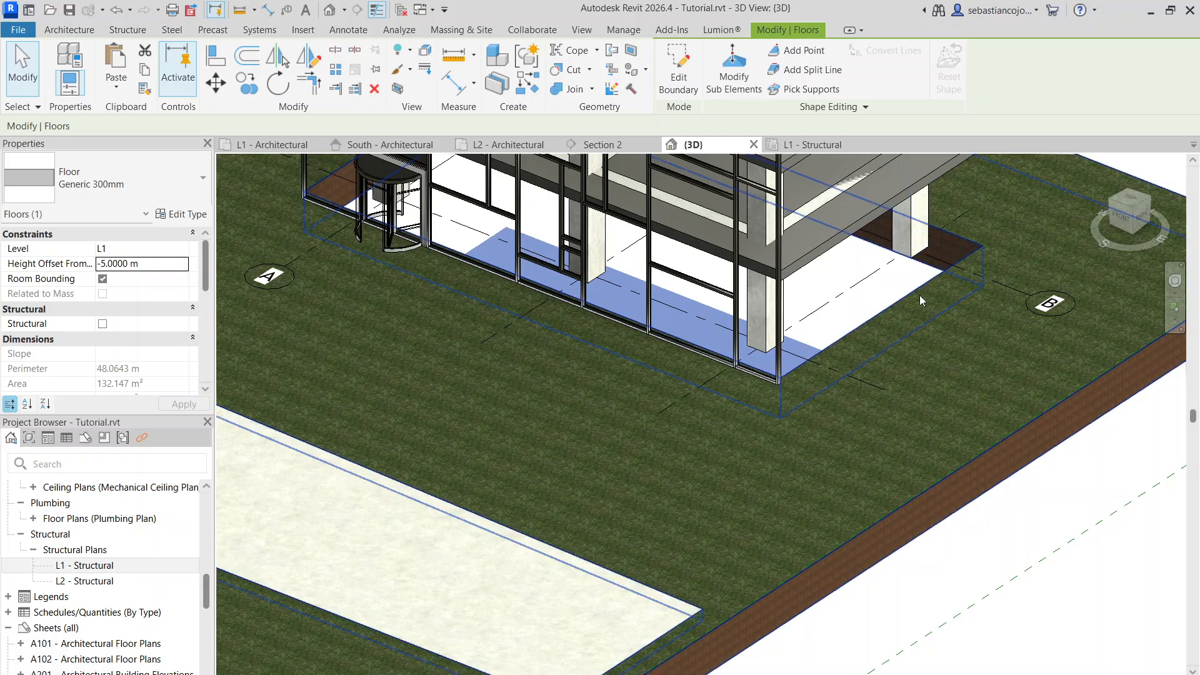
{"action": "scroll", "coordinate": [864, 319], "scroll_direction": "down", "scroll_amount": 2}
{"action": "scroll", "coordinate": [989, 398], "scroll_direction": "down", "scroll_amount": 3}
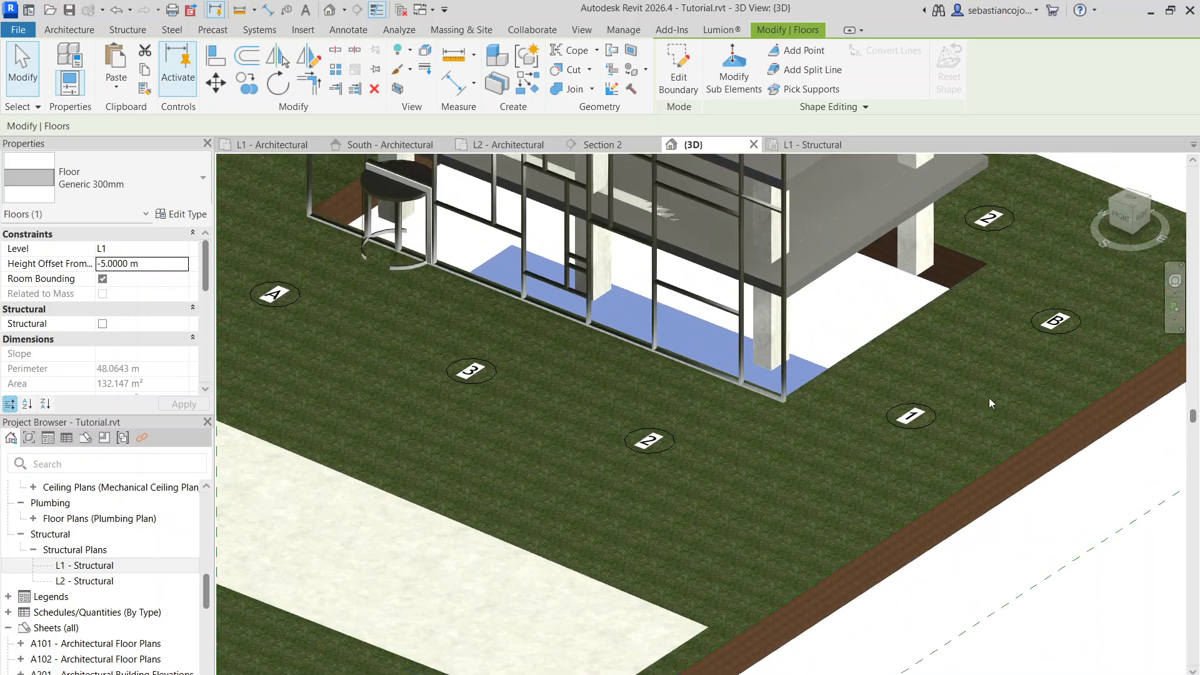
Set the Earth structure layer of the Grassland - 1200mm toposolid type to a thickness of 10 m
{"action": "left_click", "coordinate": [1011, 448]}
{"action": "scroll", "coordinate": [966, 511], "scroll_direction": "up", "scroll_amount": 2}
{"action": "left_click", "coordinate": [726, 439]}
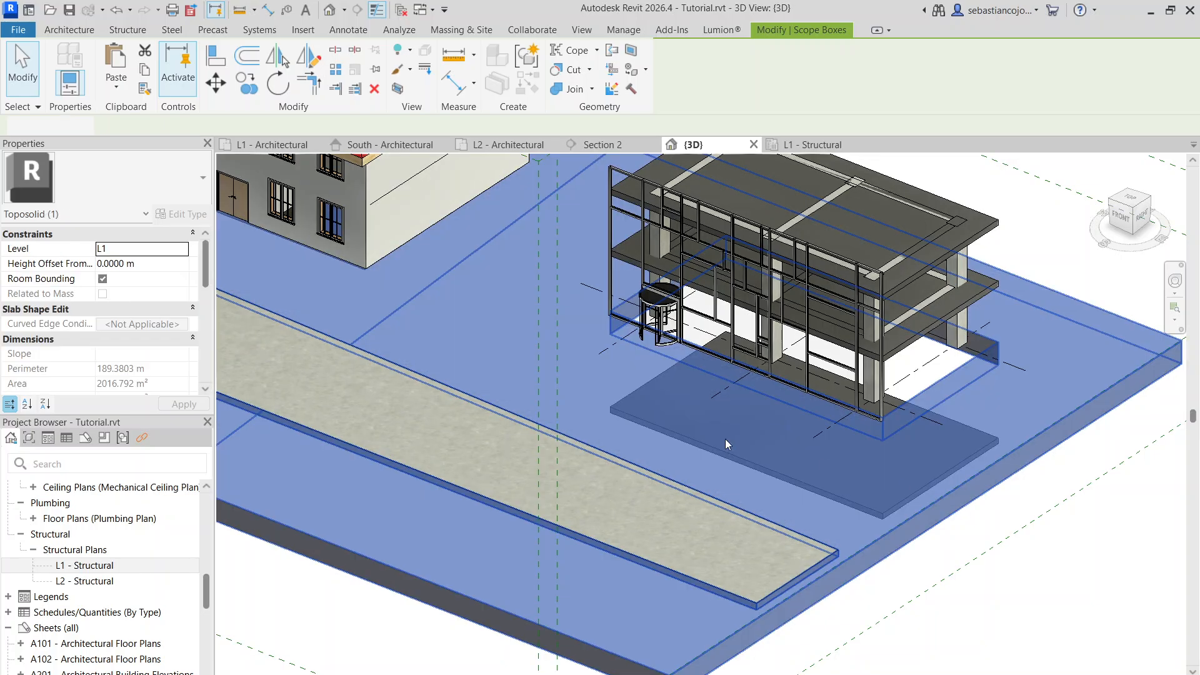
{"action": "left_click", "coordinate": [181, 214]}
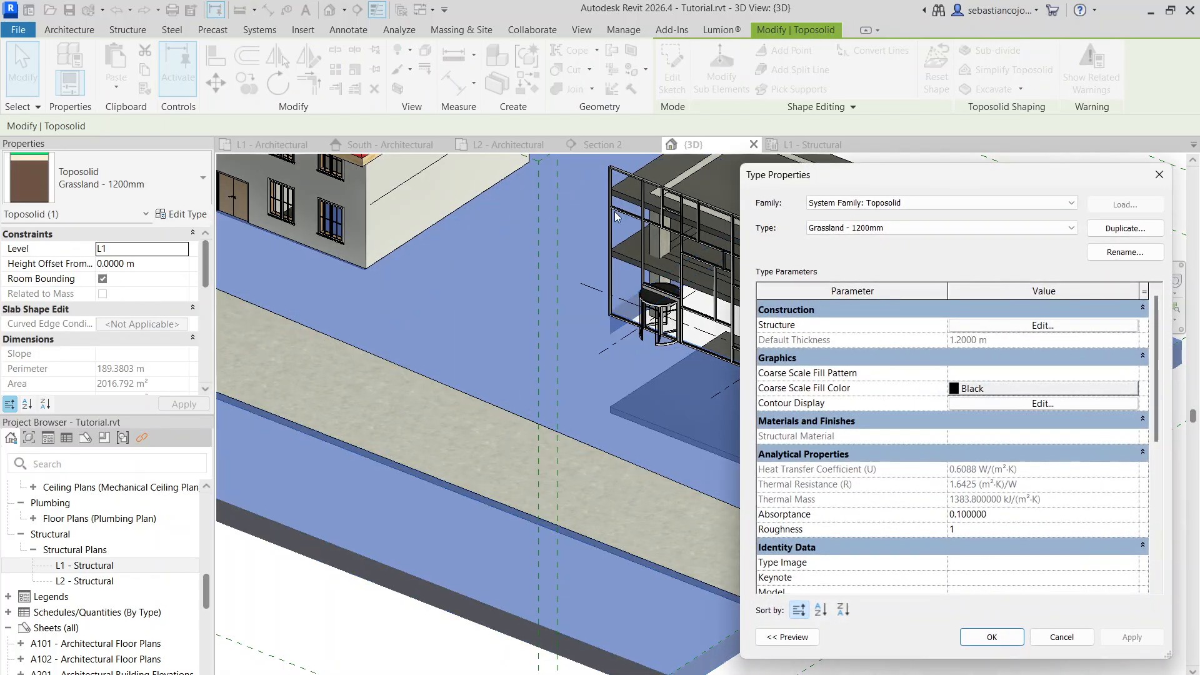
{"action": "left_click", "coordinate": [980, 325]}
{"action": "left_click", "coordinate": [981, 368]}
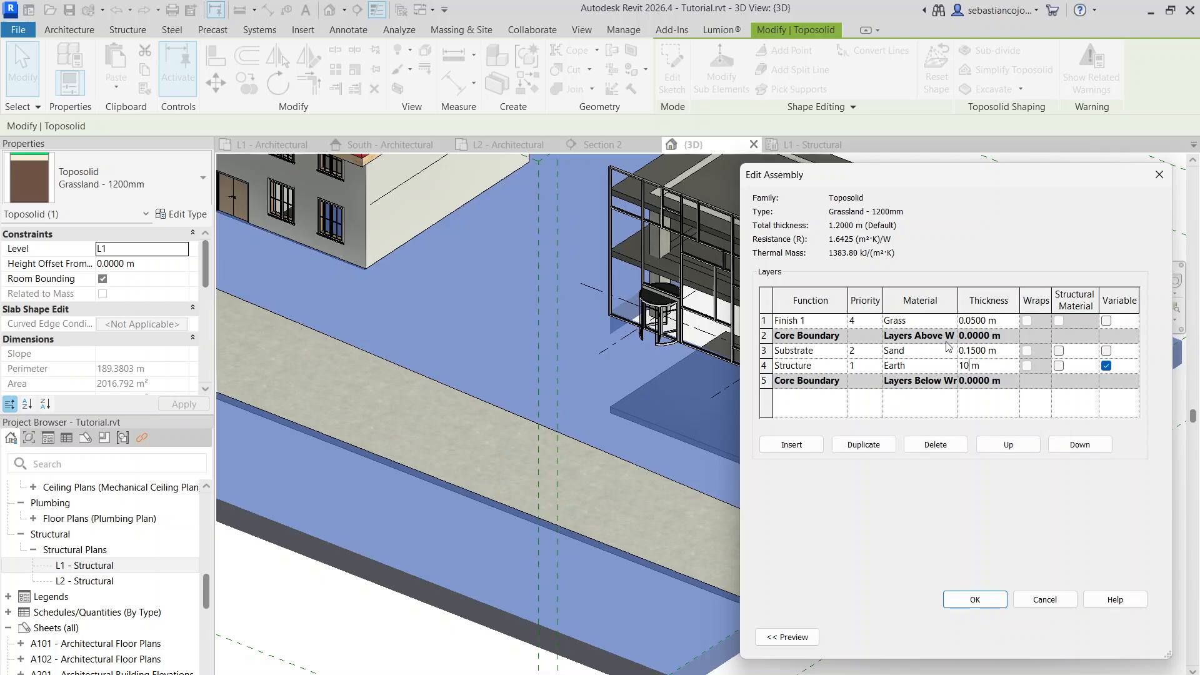
{"action": "type", "text": "10"}
{"action": "key", "text": "Return"}
{"action": "key", "text": "Return"}
{"action": "key", "text": "Return"}
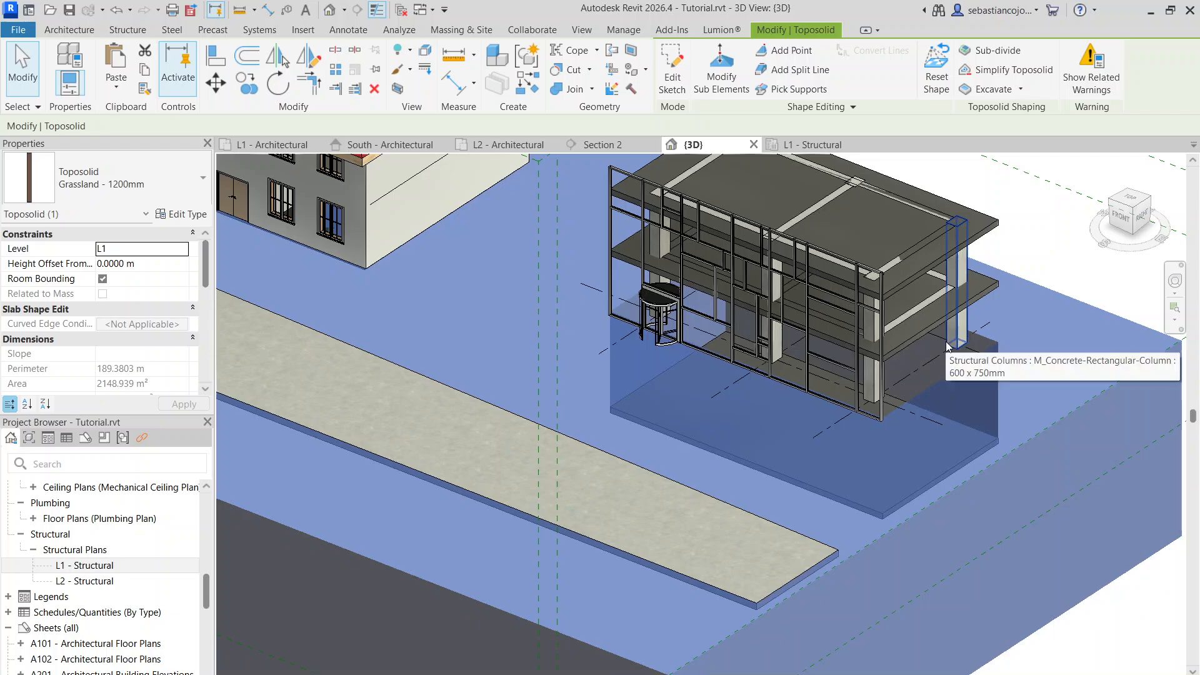
{"action": "key", "text": "Escape"}
Set the height offset of the frame building's ground floor slab to 0 m from level L1
{"action": "scroll", "coordinate": [944, 373], "scroll_direction": "up", "scroll_amount": 5}
{"action": "scroll", "coordinate": [949, 432], "scroll_direction": "down", "scroll_amount": 4}
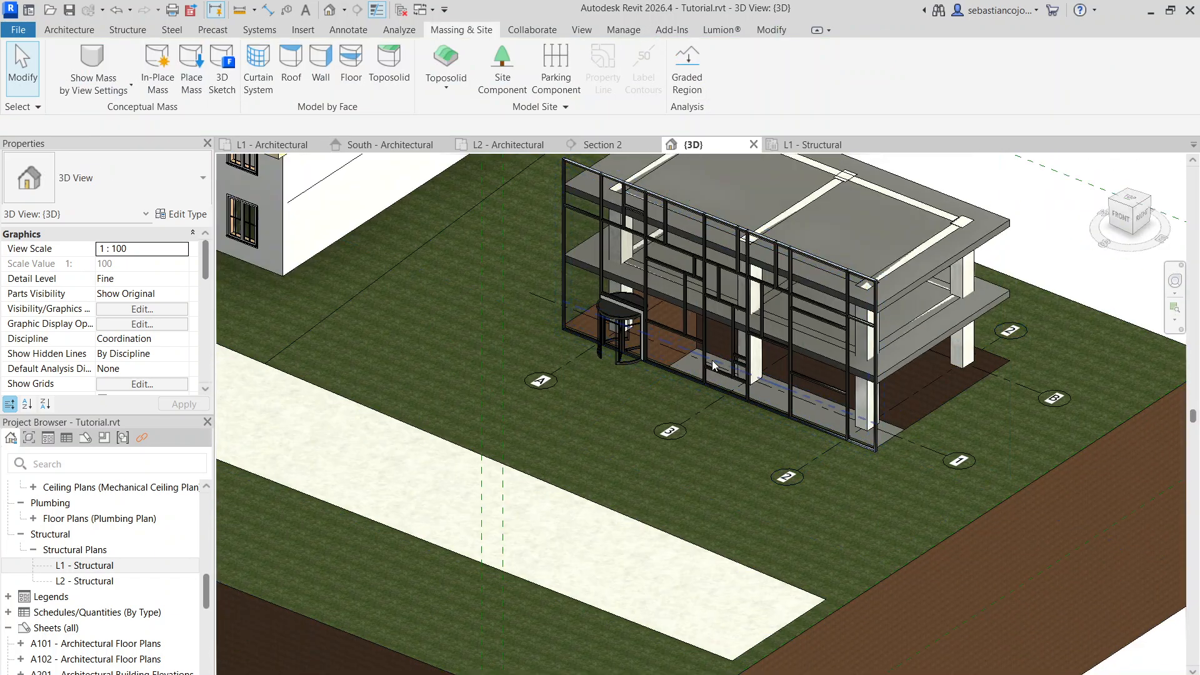
{"action": "left_click", "coordinate": [903, 420]}
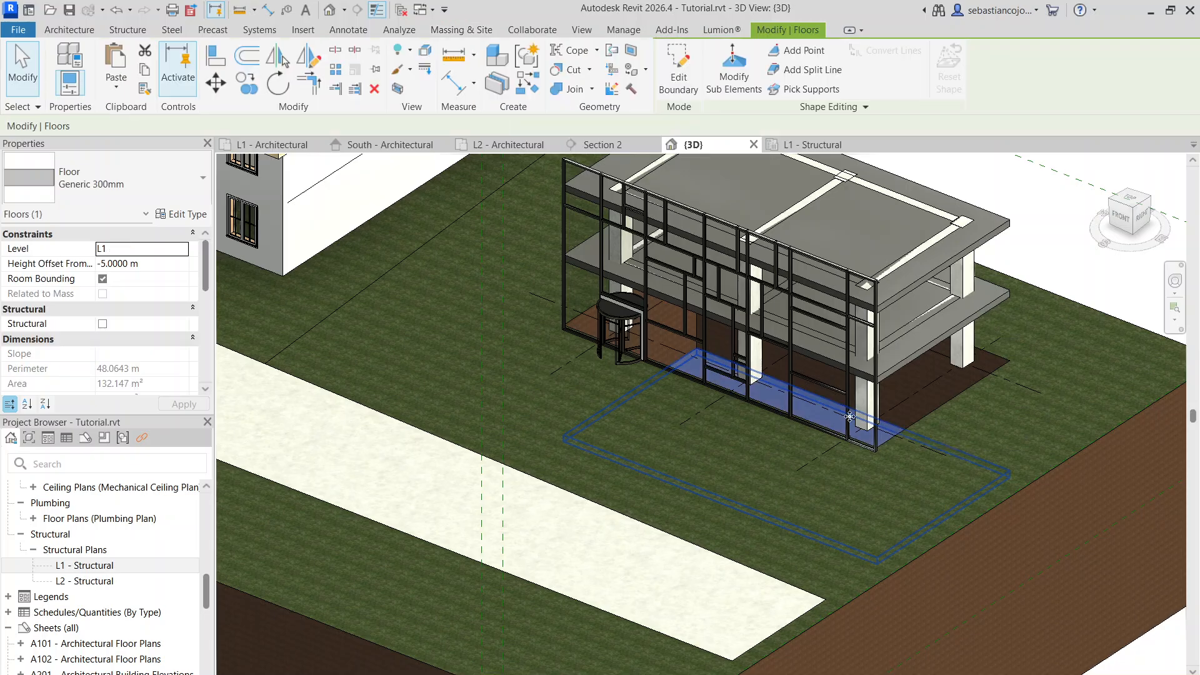
{"action": "left_click", "coordinate": [127, 265]}
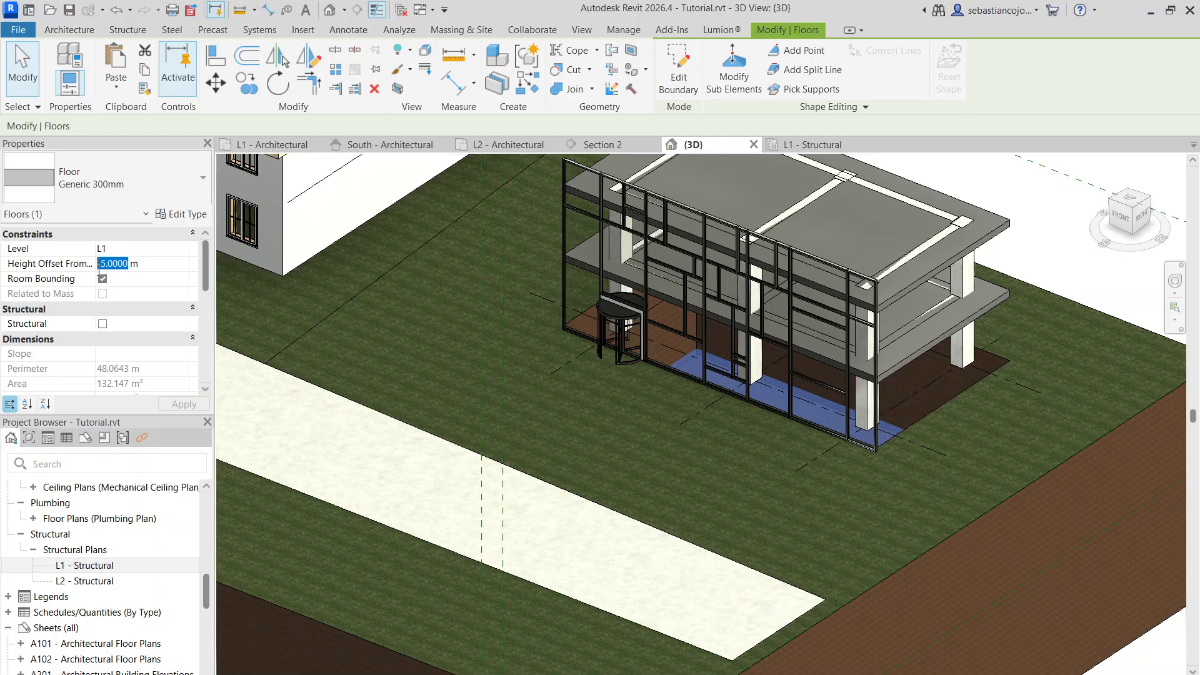
{"action": "type", "text": "0"}
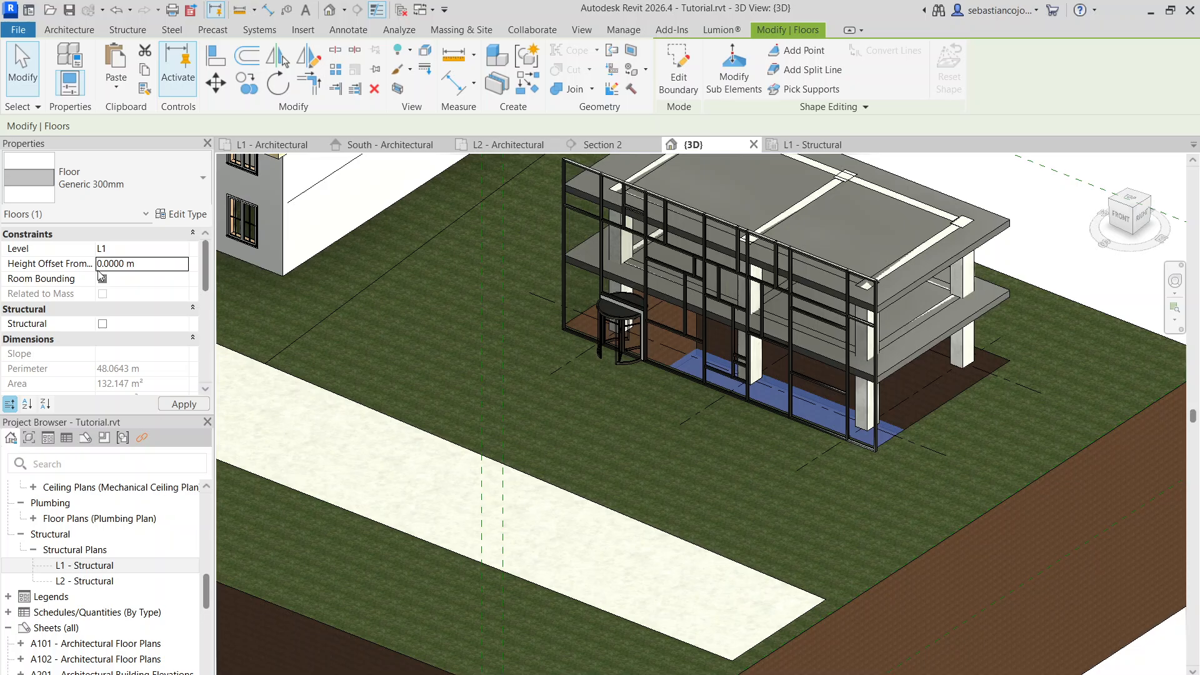
{"action": "left_click", "coordinate": [921, 433]}
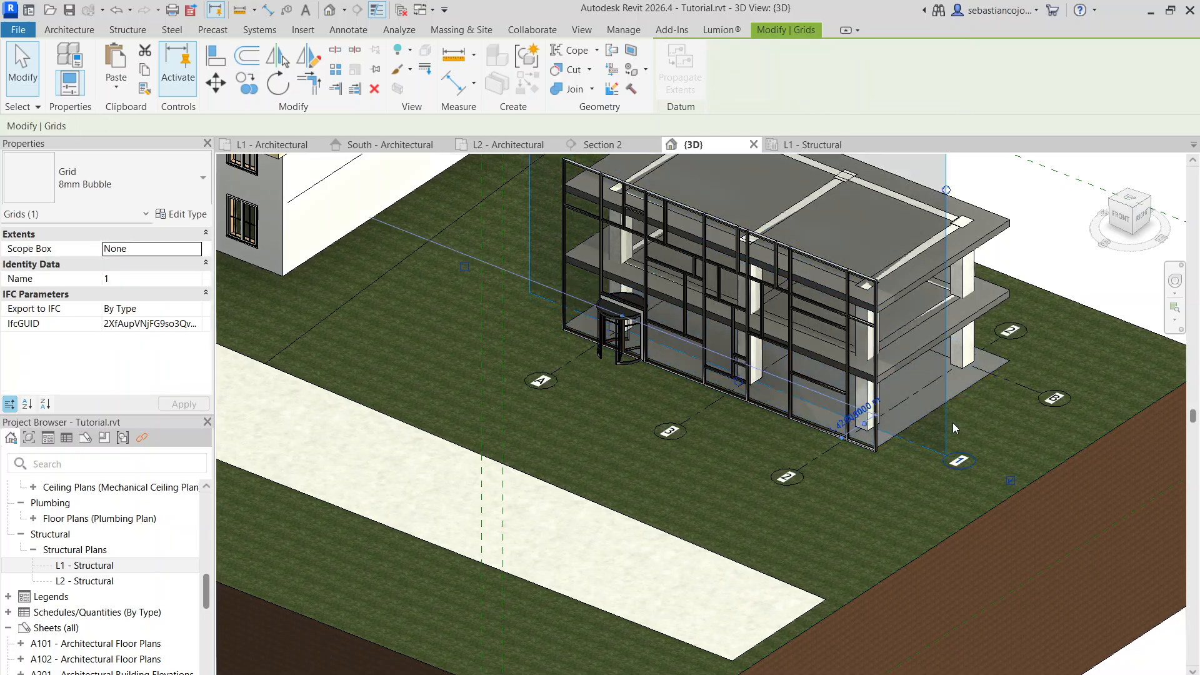
Examine how the frame building's ground floor slab sits in the grass and how deep the toposolid is around the site
{"action": "scroll", "coordinate": [982, 410], "scroll_direction": "down", "scroll_amount": 2}
{"action": "left_click", "coordinate": [982, 410]}
{"action": "left_click", "coordinate": [991, 369]}
{"action": "scroll", "coordinate": [975, 376], "scroll_direction": "up", "scroll_amount": 2}
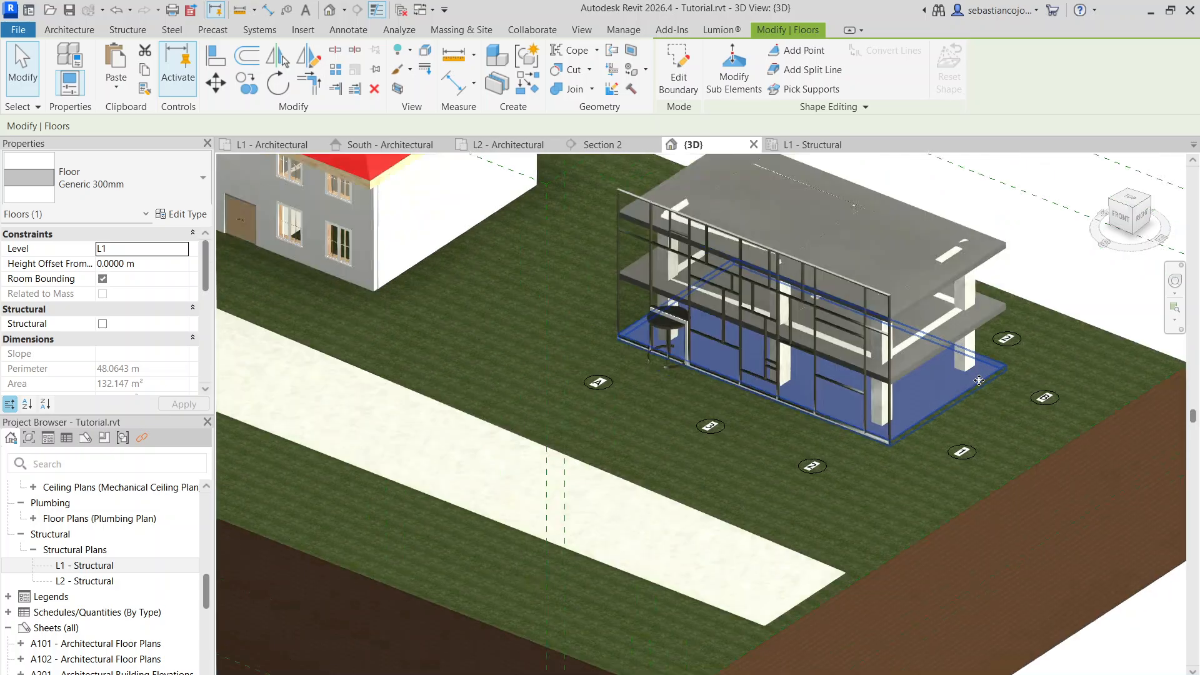
{"action": "scroll", "coordinate": [973, 358], "scroll_direction": "down", "scroll_amount": 4}
{"action": "scroll", "coordinate": [938, 396], "scroll_direction": "up", "scroll_amount": 2}
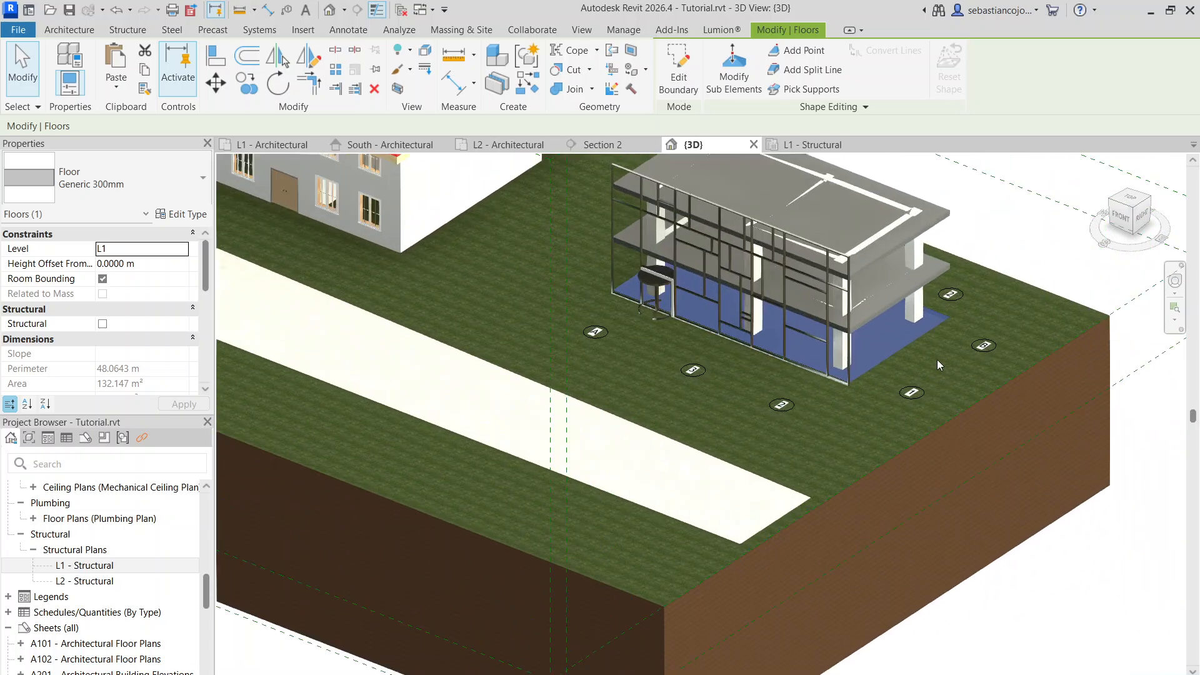
{"action": "scroll", "coordinate": [937, 359], "scroll_direction": "down", "scroll_amount": 1}
{"action": "scroll", "coordinate": [960, 409], "scroll_direction": "up", "scroll_amount": 2}
{"action": "scroll", "coordinate": [813, 375], "scroll_direction": "up", "scroll_amount": 2}
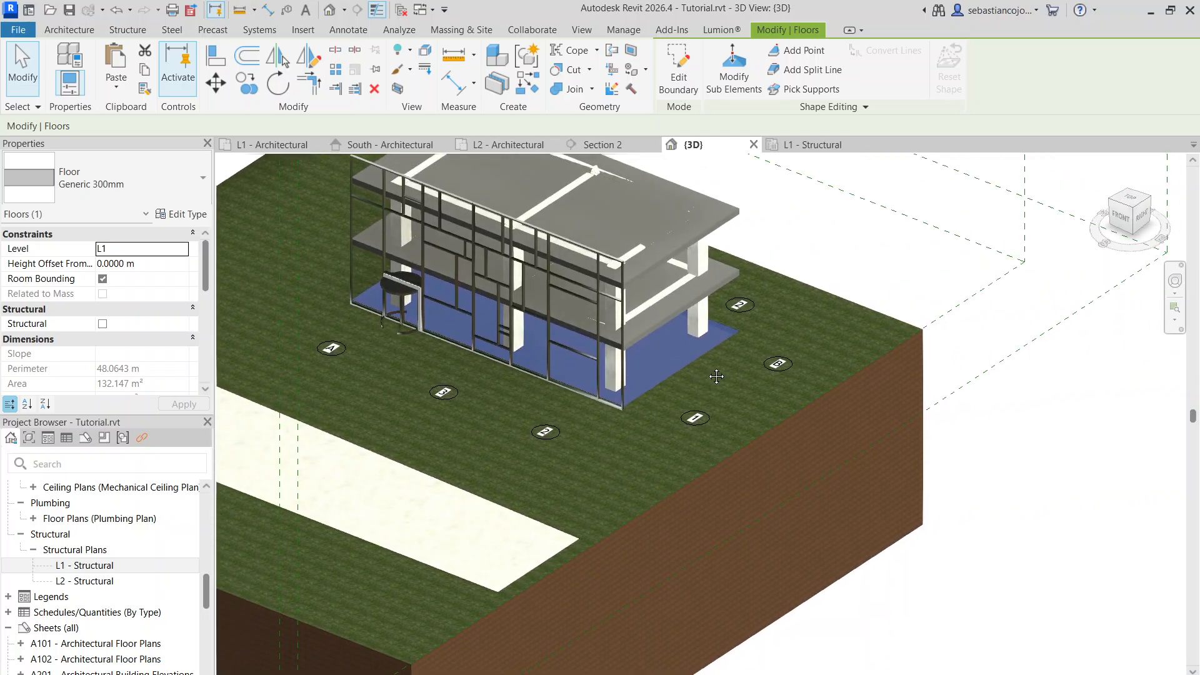
{"action": "scroll", "coordinate": [719, 349], "scroll_direction": "down", "scroll_amount": 1}
{"action": "scroll", "coordinate": [719, 349], "scroll_direction": "up", "scroll_amount": 2}
{"action": "scroll", "coordinate": [718, 402], "scroll_direction": "down", "scroll_amount": 2}
{"action": "scroll", "coordinate": [739, 336], "scroll_direction": "up", "scroll_amount": 3}
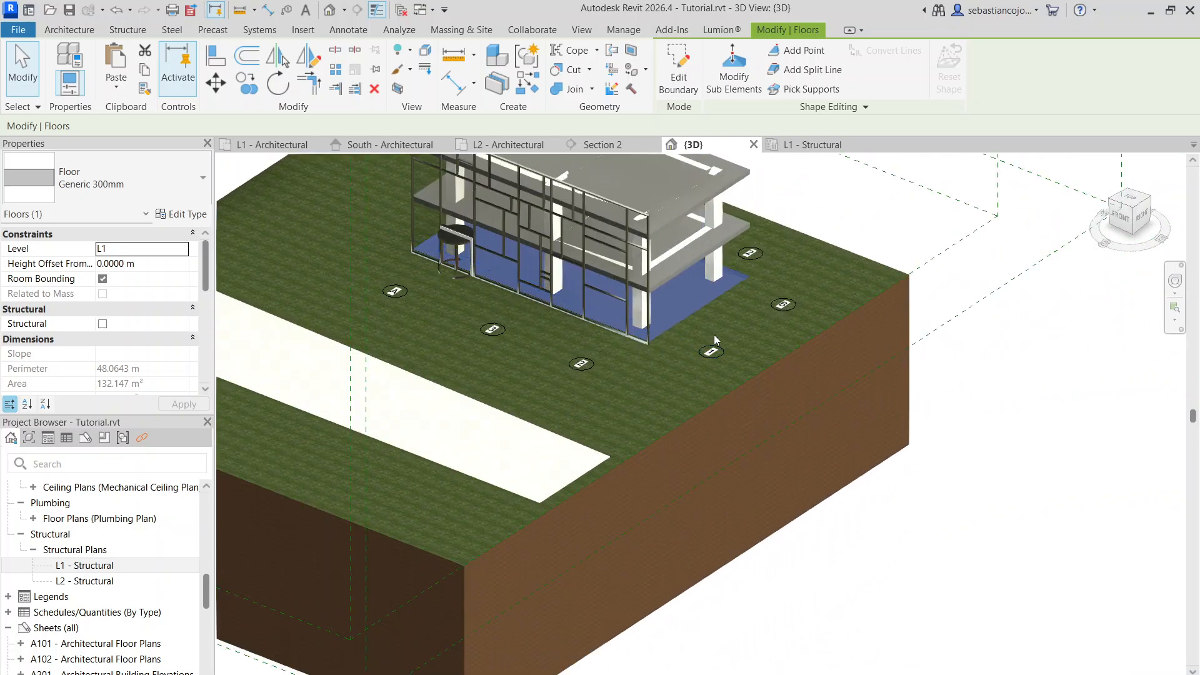
{"action": "scroll", "coordinate": [717, 306], "scroll_direction": "down", "scroll_amount": 5}
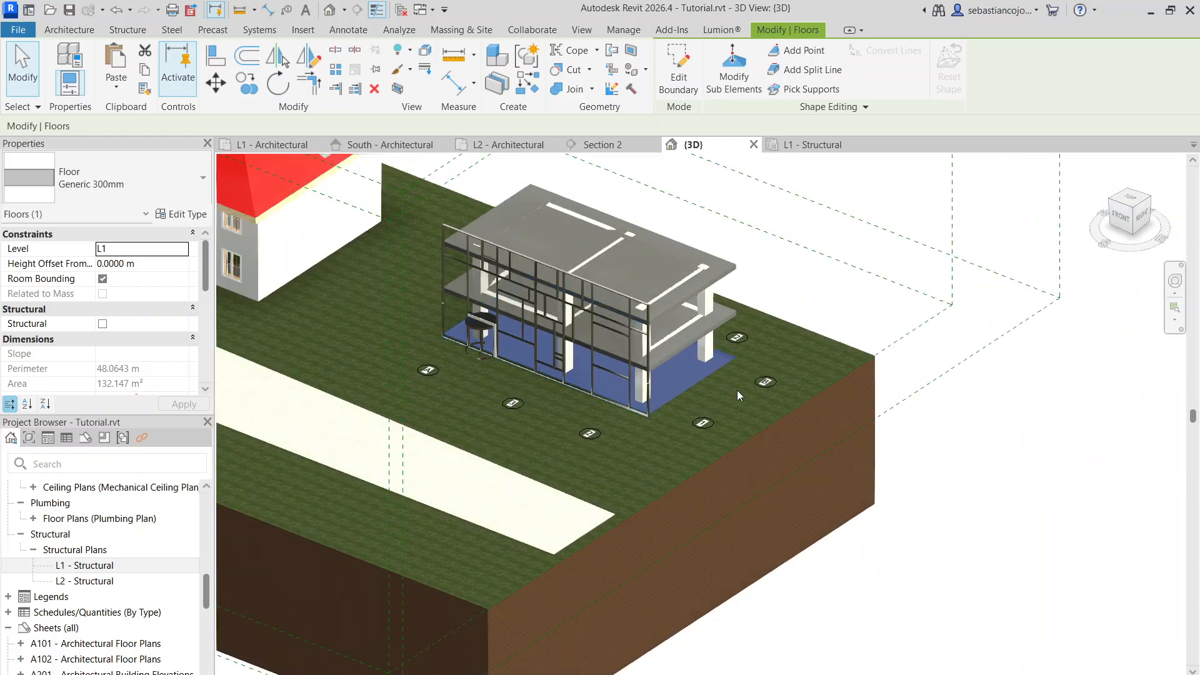
{"action": "scroll", "coordinate": [768, 396], "scroll_direction": "down", "scroll_amount": 1}
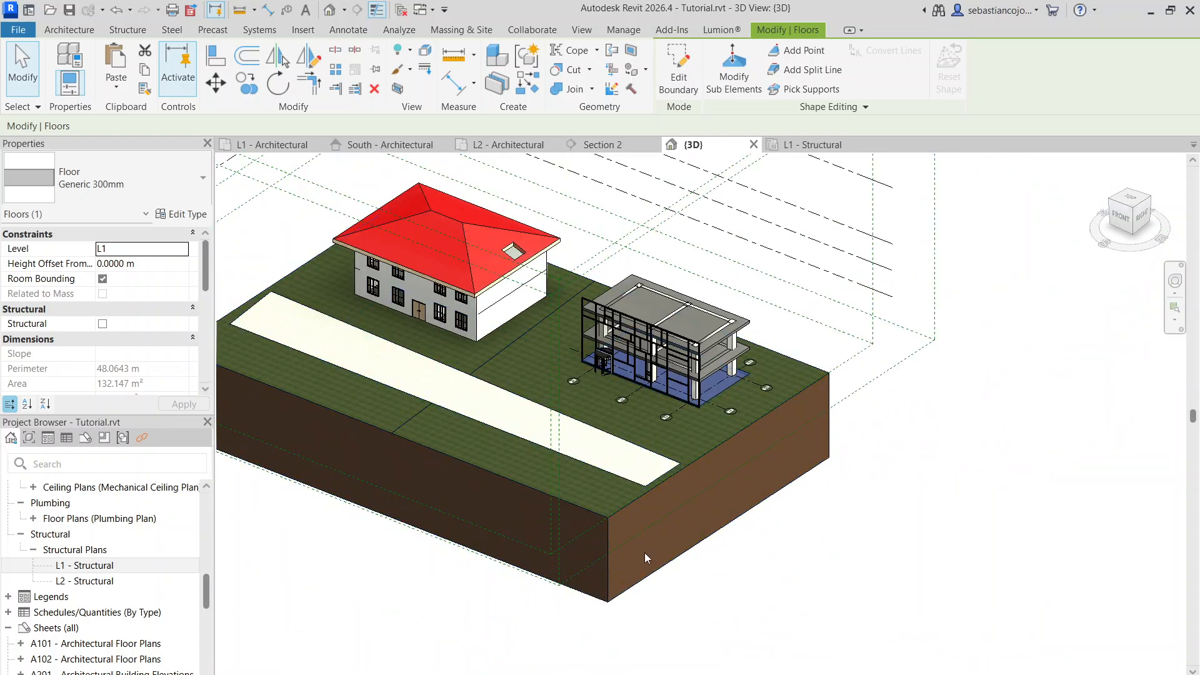
{"action": "left_click", "coordinate": [612, 591]}
{"action": "key", "text": "Escape"}
{"action": "scroll", "coordinate": [722, 436], "scroll_direction": "down", "scroll_amount": 2}
{"action": "scroll", "coordinate": [629, 368], "scroll_direction": "up", "scroll_amount": 1}
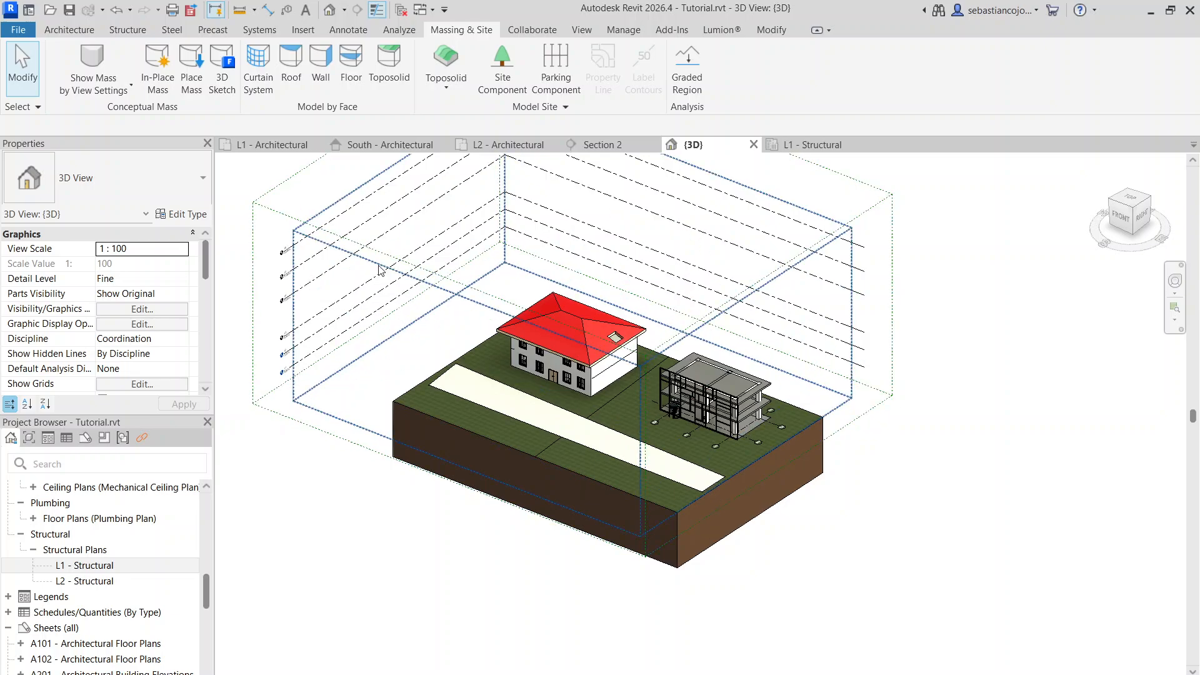
{"action": "left_click", "coordinate": [70, 31]}
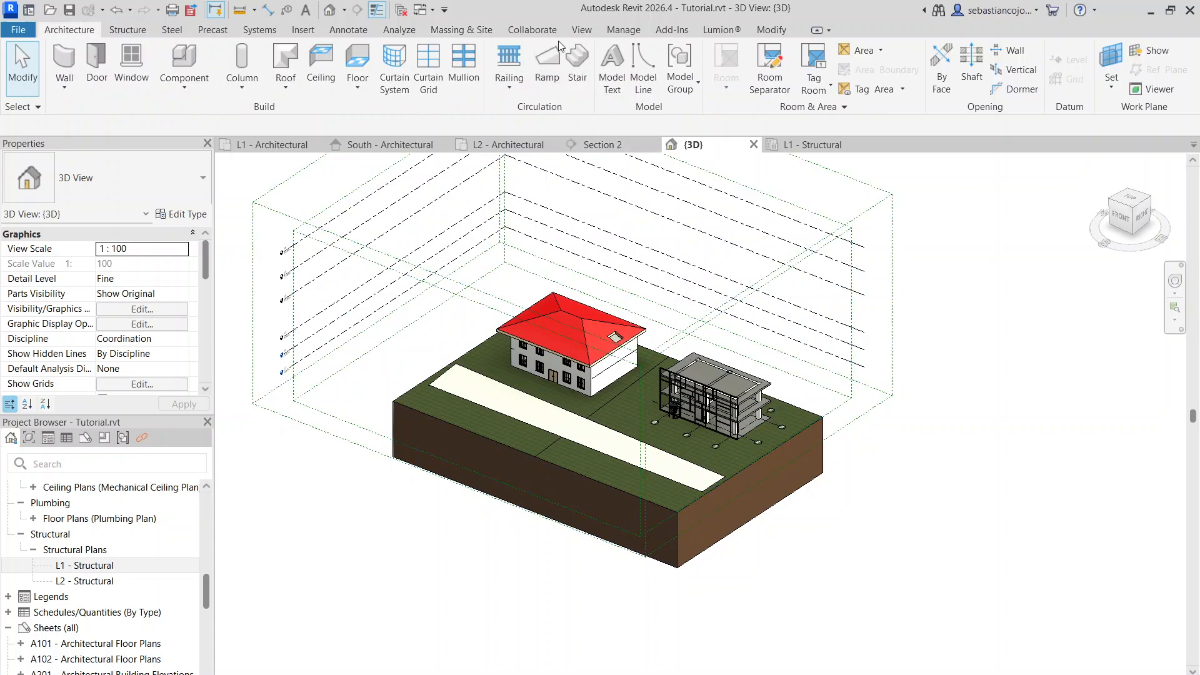
{"action": "left_click", "coordinate": [452, 32]}
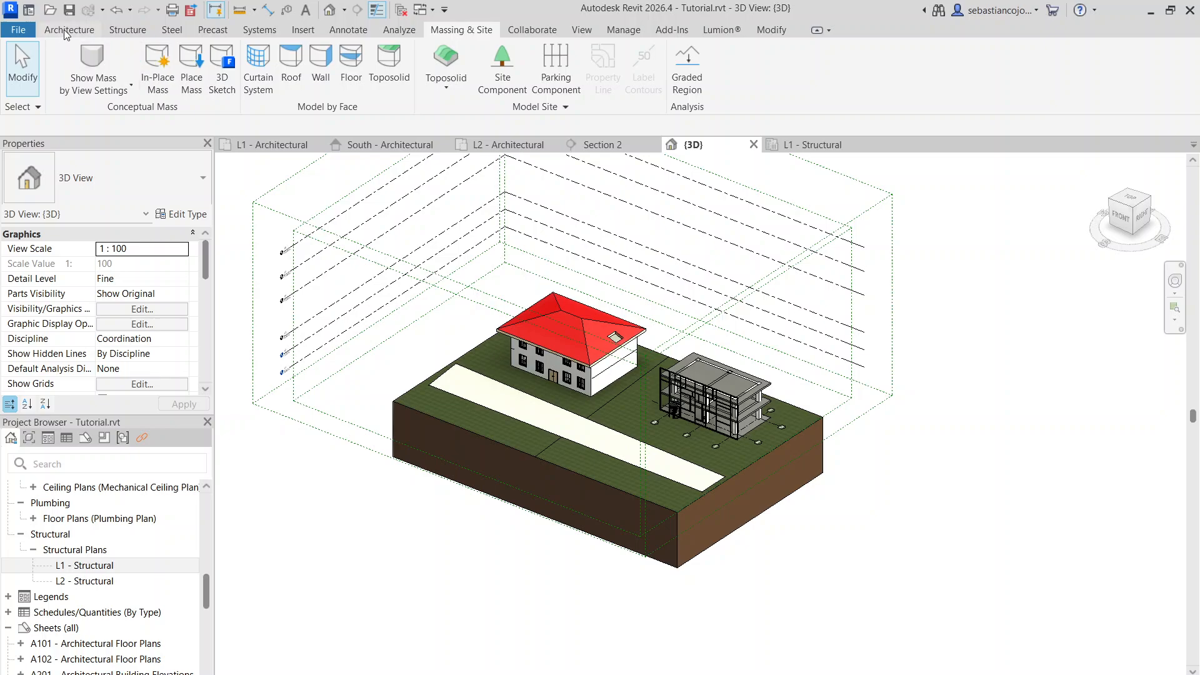
{"action": "left_click", "coordinate": [65, 29]}
{"action": "left_click", "coordinate": [463, 33]}
{"action": "middle_click_drag", "start_coordinate": [459, 221], "coordinate": [541, 282]}
{"action": "scroll", "coordinate": [536, 270], "scroll_direction": "up", "scroll_amount": 1}
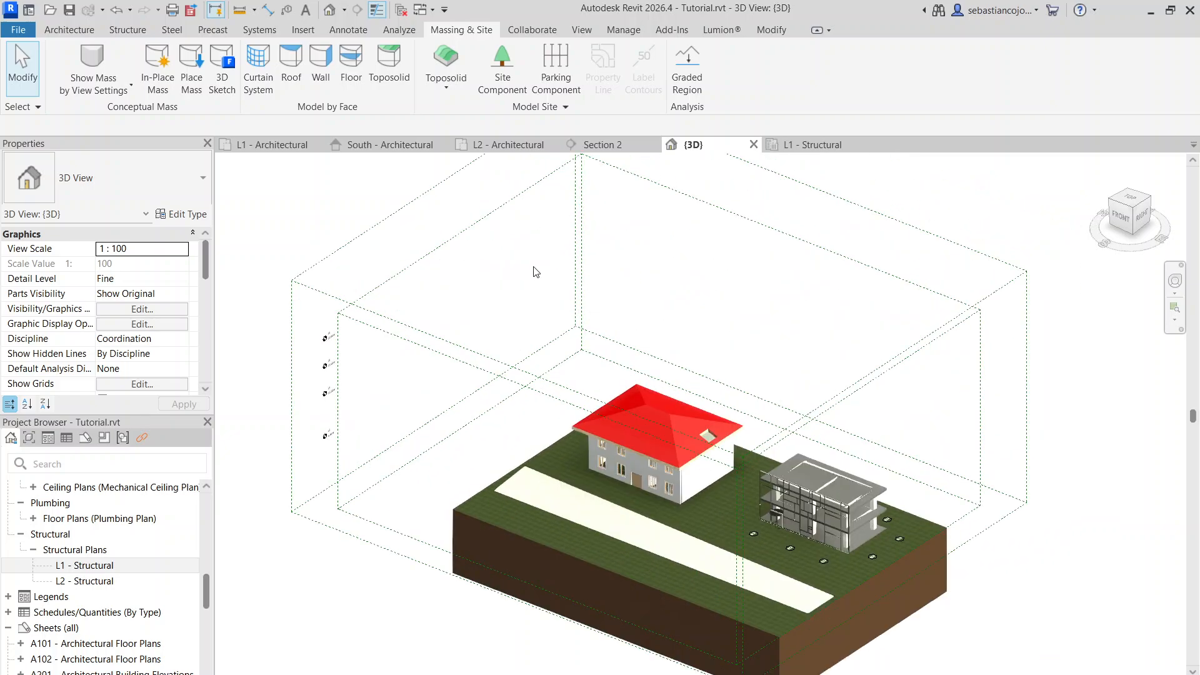
{"action": "scroll", "coordinate": [536, 270], "scroll_direction": "down", "scroll_amount": 3}
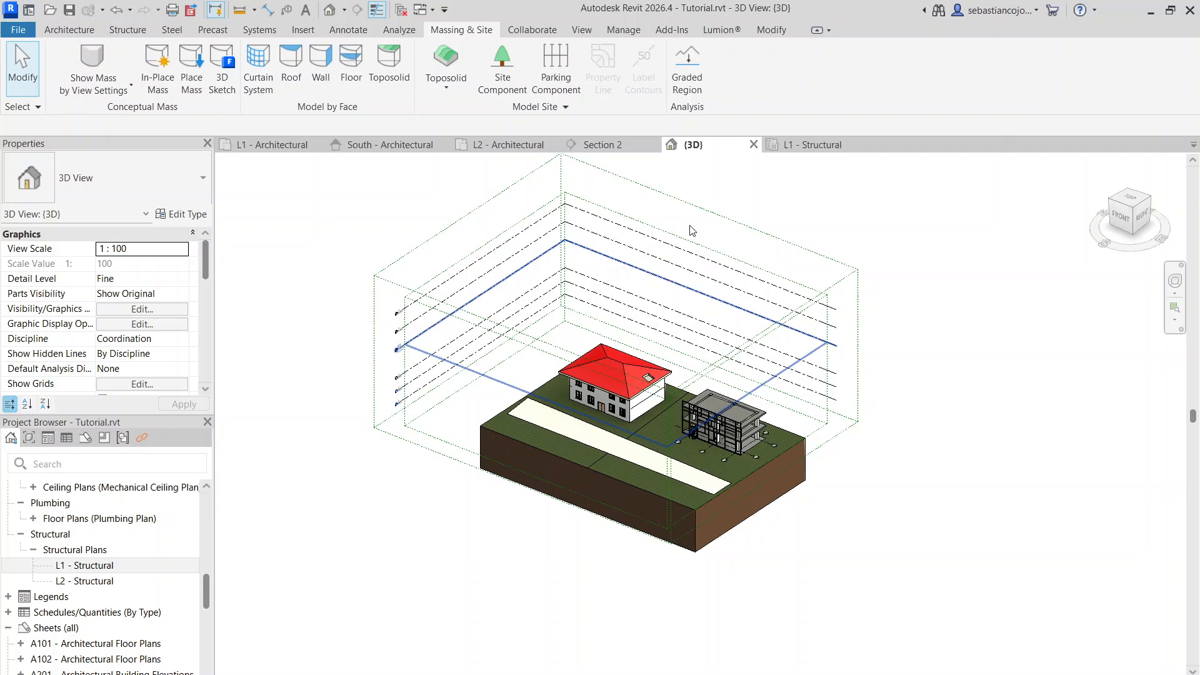
{"action": "scroll", "coordinate": [662, 449], "scroll_direction": "up", "scroll_amount": 2}
{"action": "scroll", "coordinate": [662, 449], "scroll_direction": "up", "scroll_amount": 4}
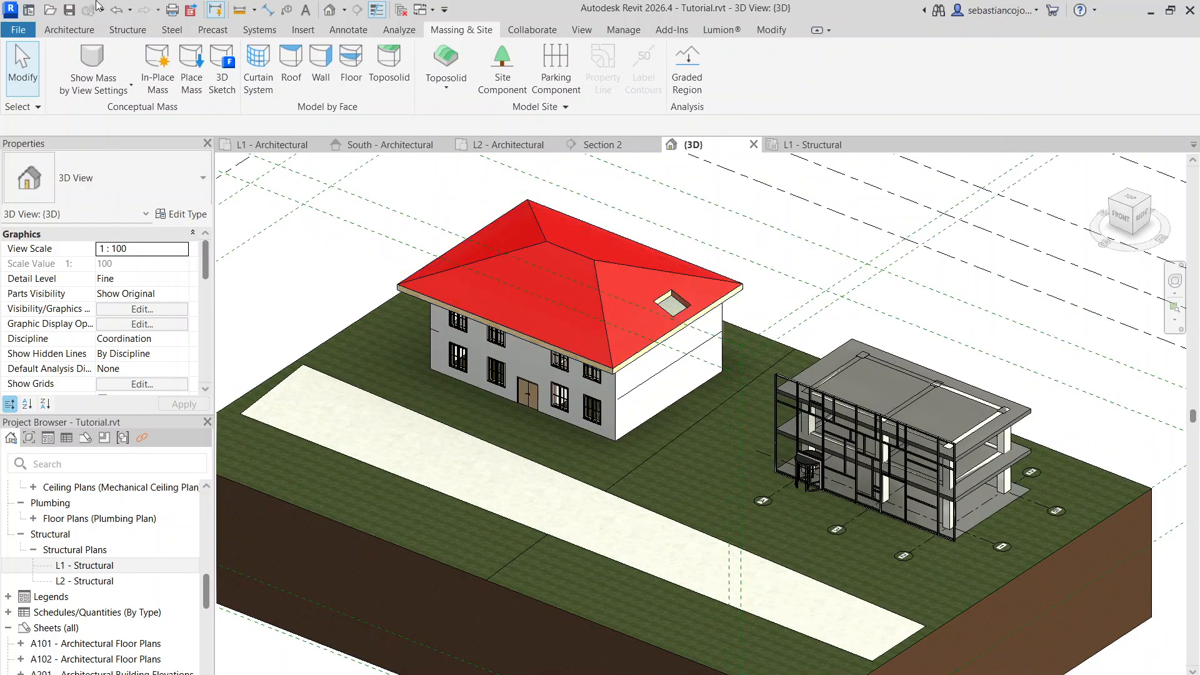
{"action": "left_click", "coordinate": [68, 30]}
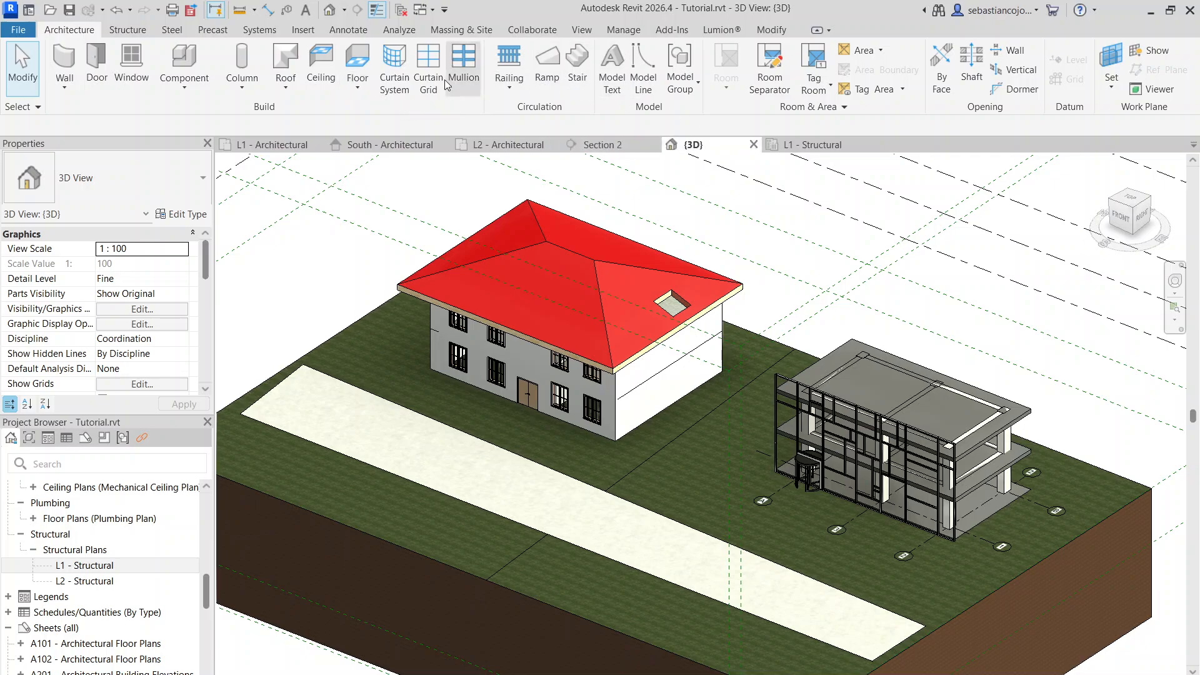
{"action": "left_click", "coordinate": [485, 32]}
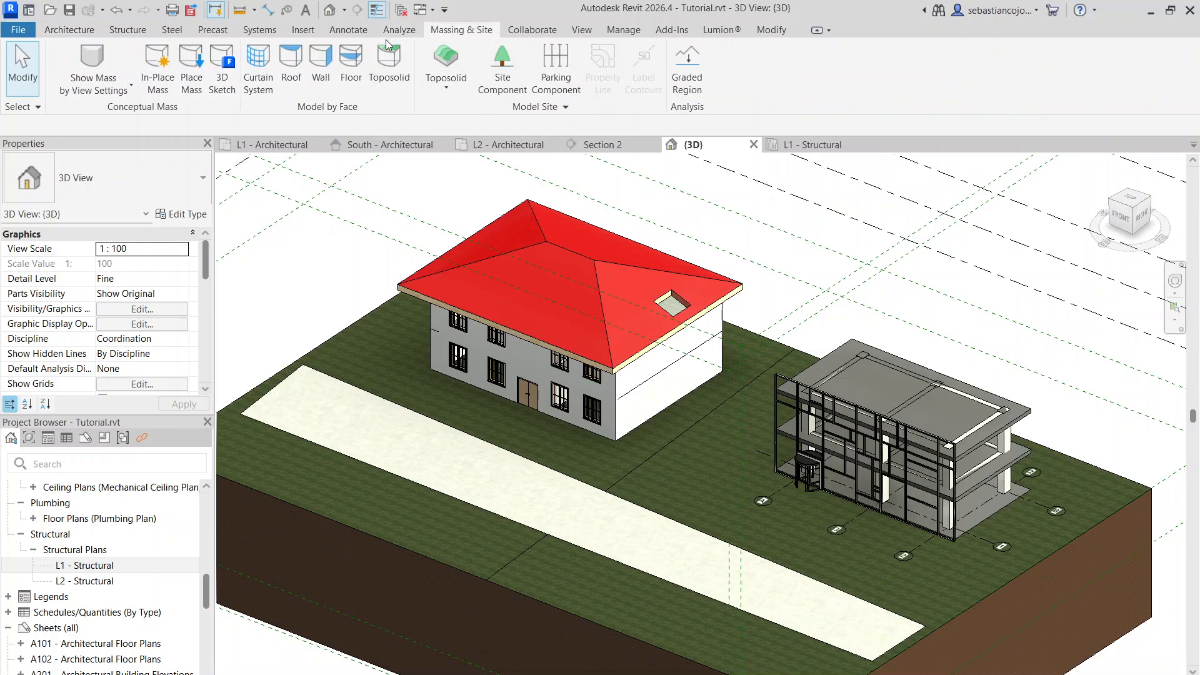
{"action": "left_click", "coordinate": [343, 32]}
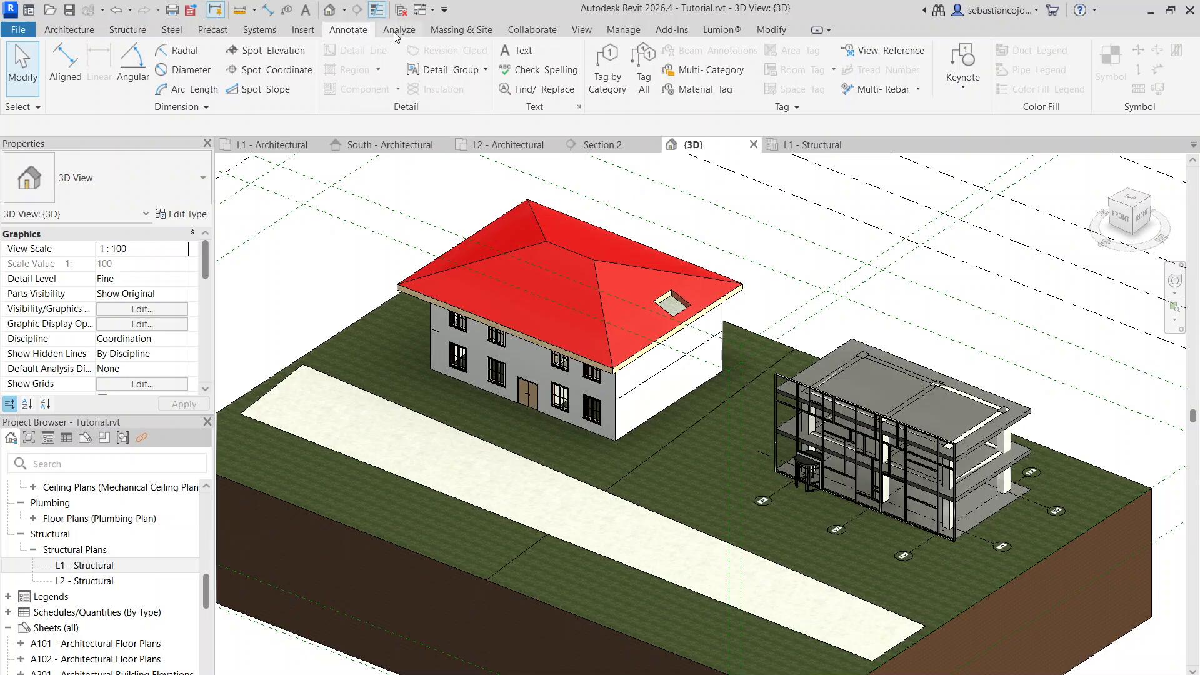
{"action": "left_click", "coordinate": [303, 30]}
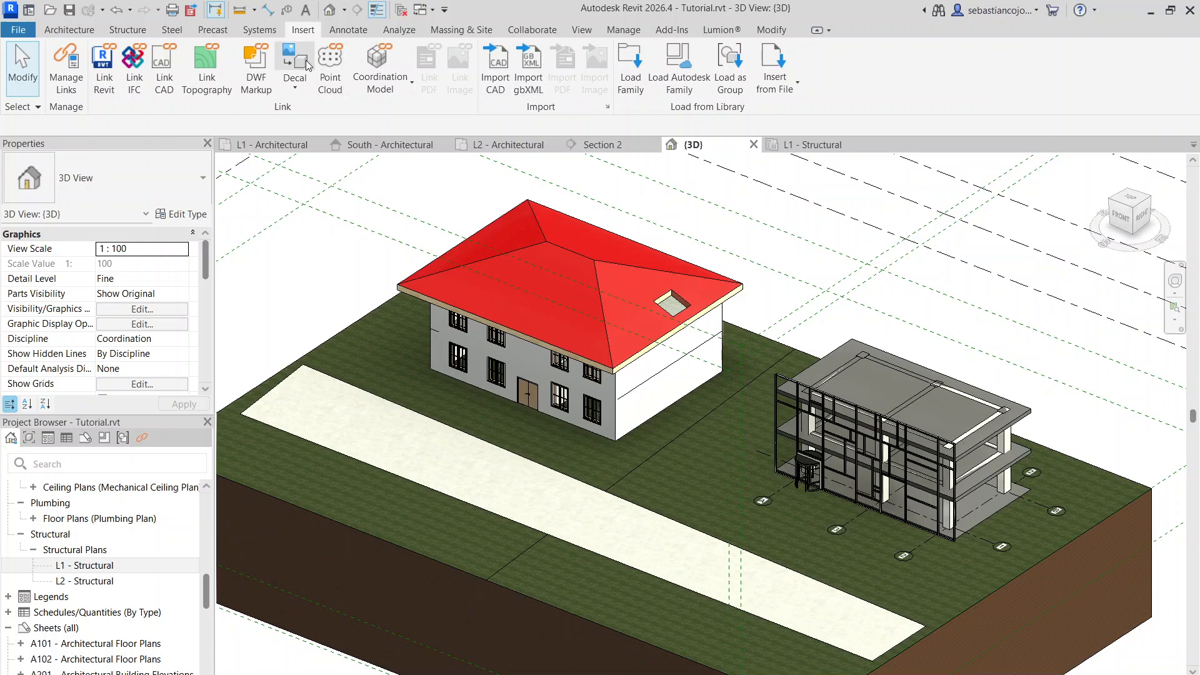
{"action": "left_click", "coordinate": [260, 30]}
{"action": "left_click", "coordinate": [216, 31]}
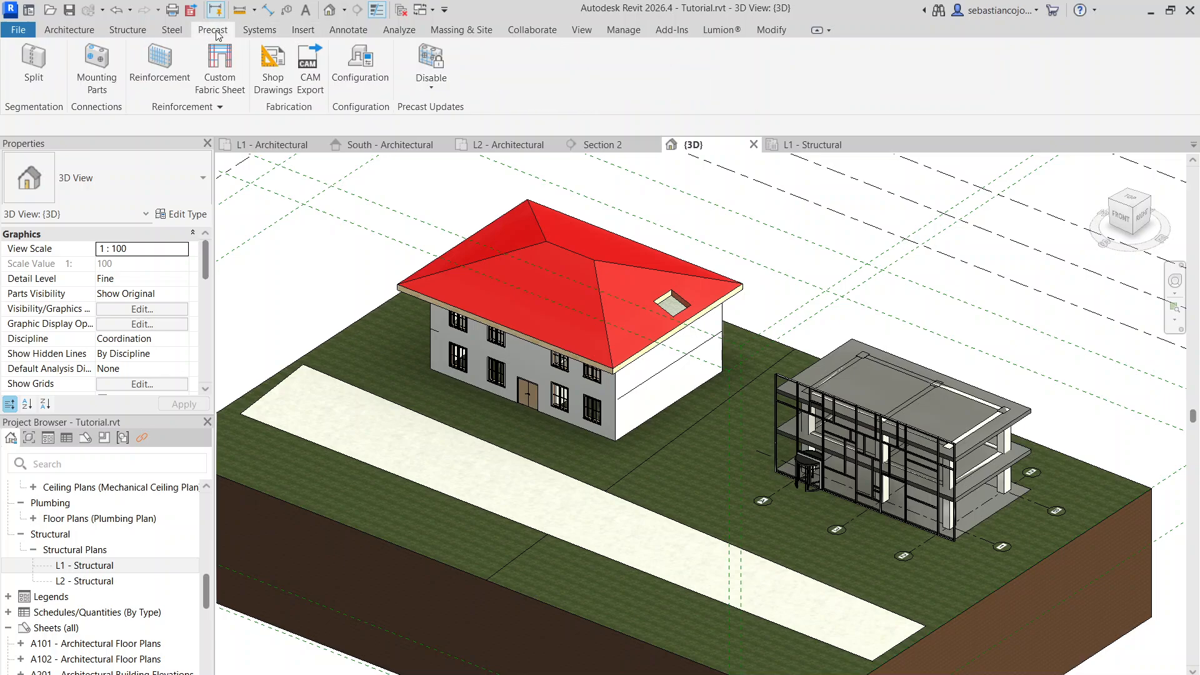
{"action": "left_click", "coordinate": [169, 30]}
{"action": "left_click", "coordinate": [134, 30]}
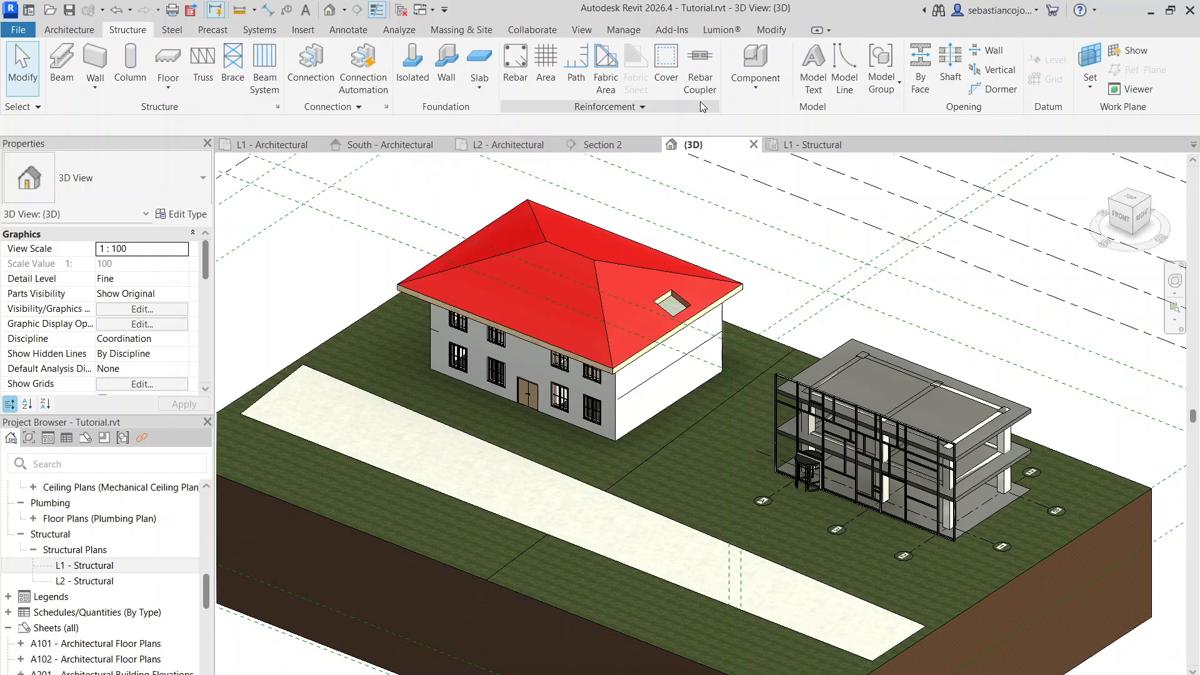
{"action": "left_click", "coordinate": [94, 30]}
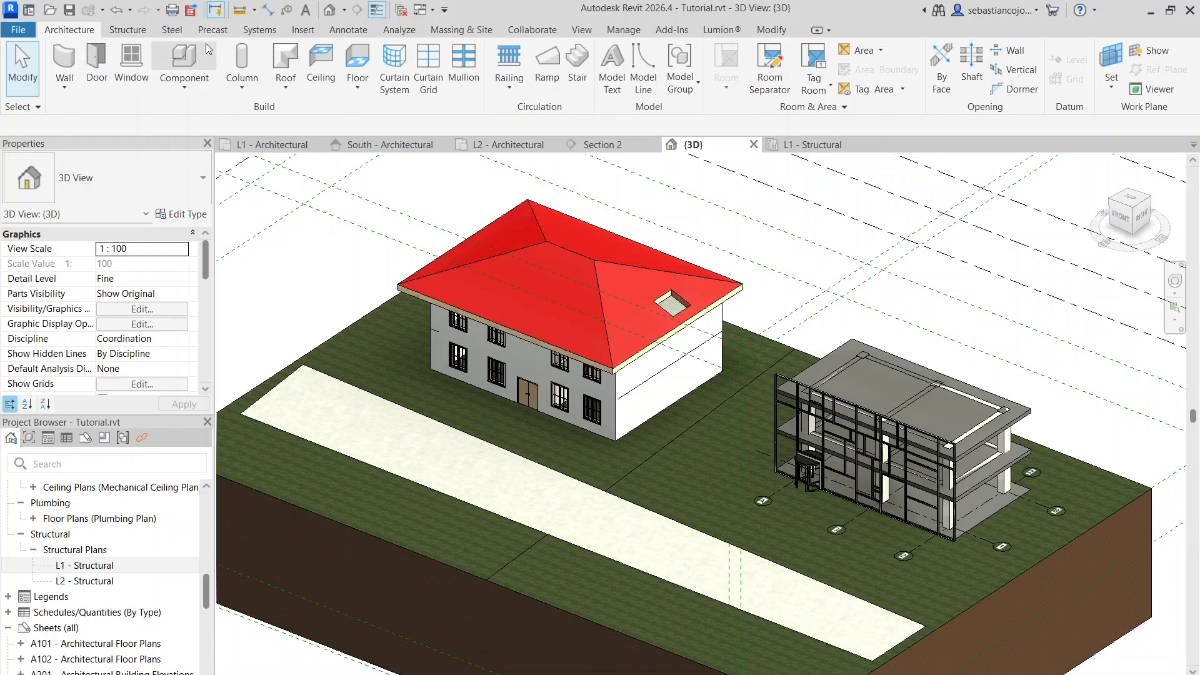
{"action": "left_click", "coordinate": [127, 29]}
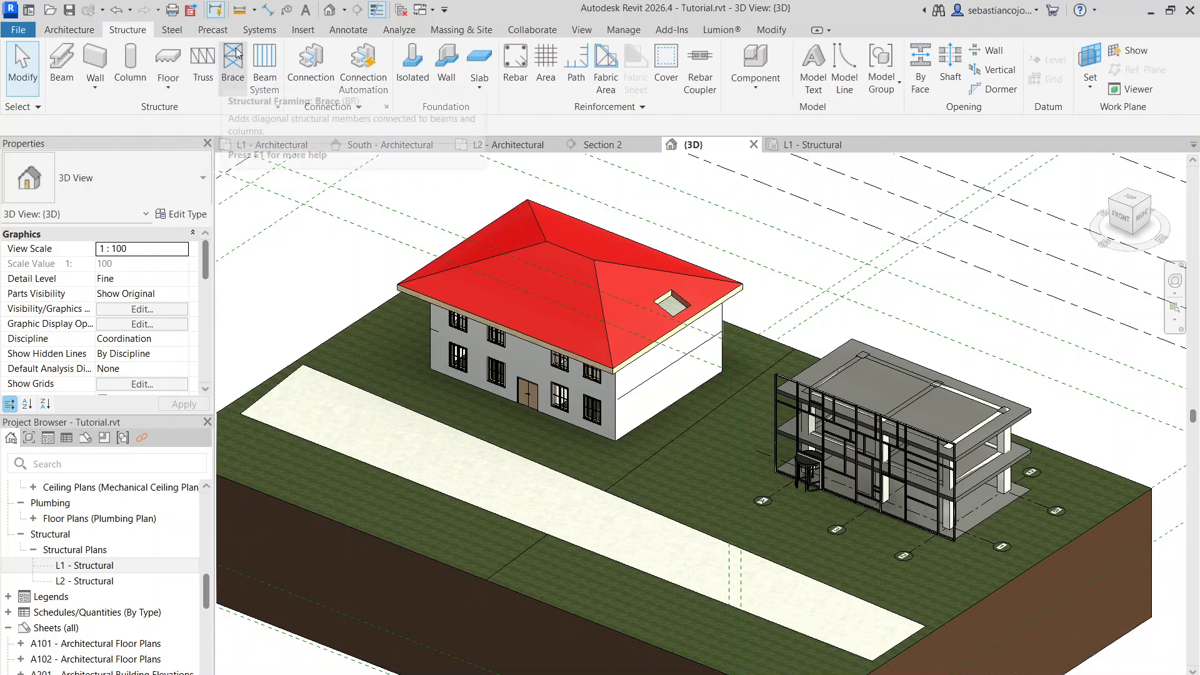
{"action": "left_click", "coordinate": [260, 29]}
{"action": "left_click", "coordinate": [440, 31]}
{"action": "left_click", "coordinate": [553, 29]}
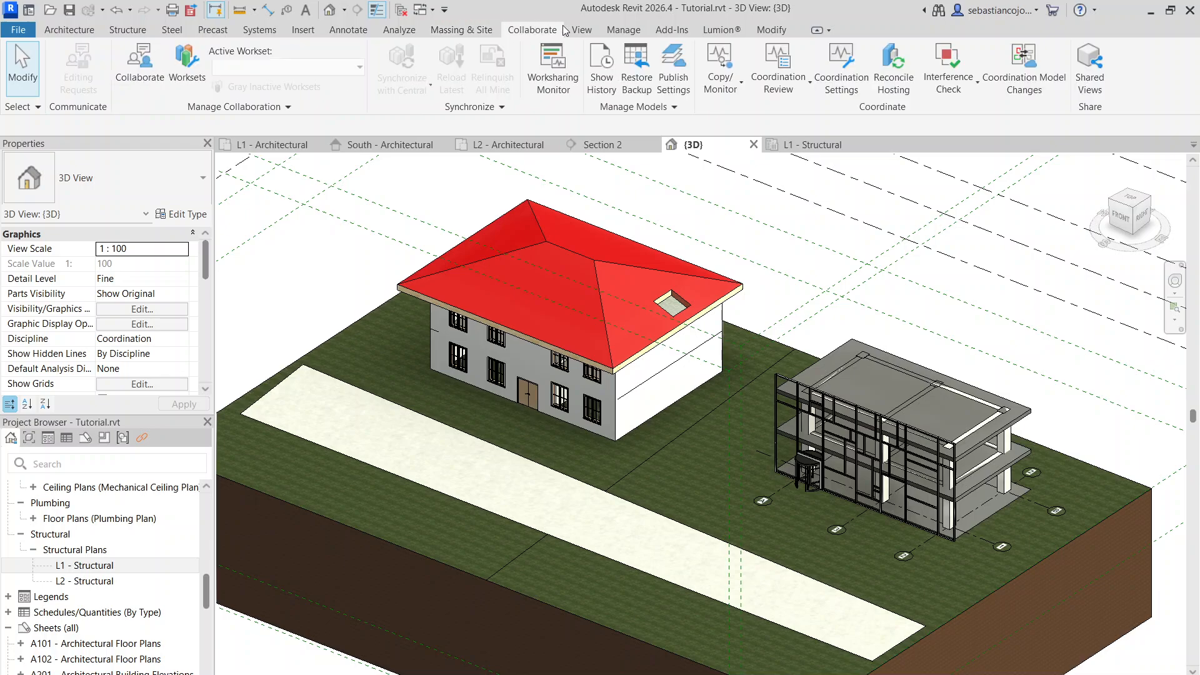
{"action": "left_click", "coordinate": [582, 30]}
{"action": "left_click", "coordinate": [625, 29]}
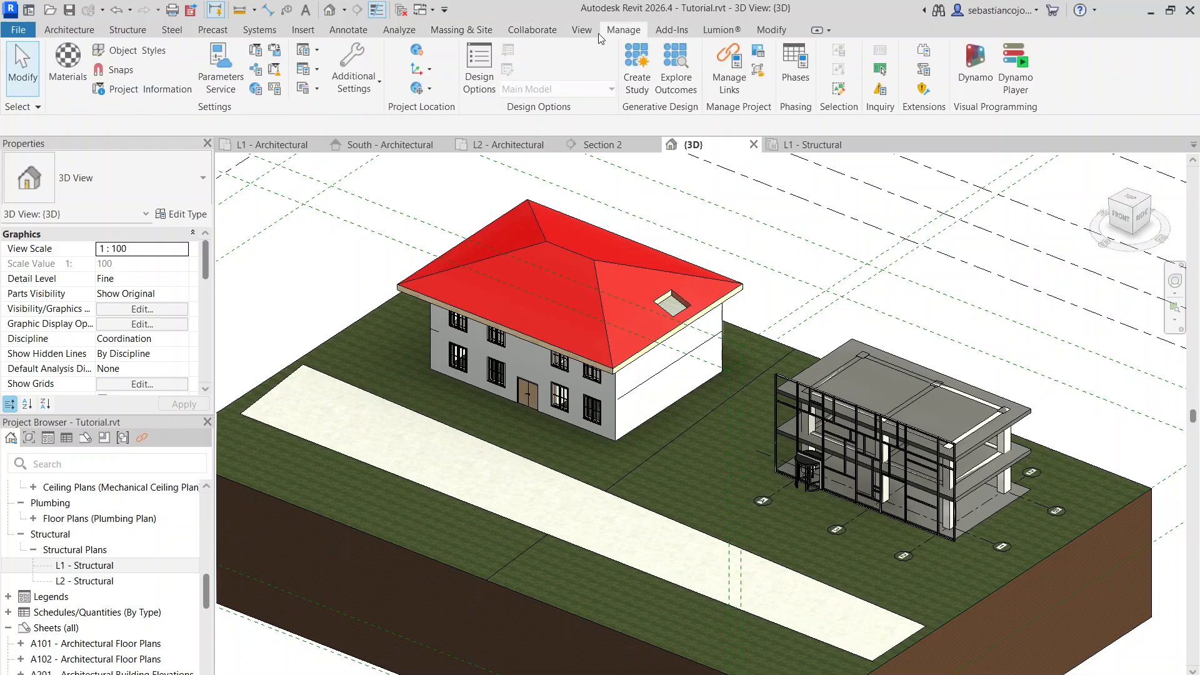
{"action": "left_click", "coordinate": [581, 30]}
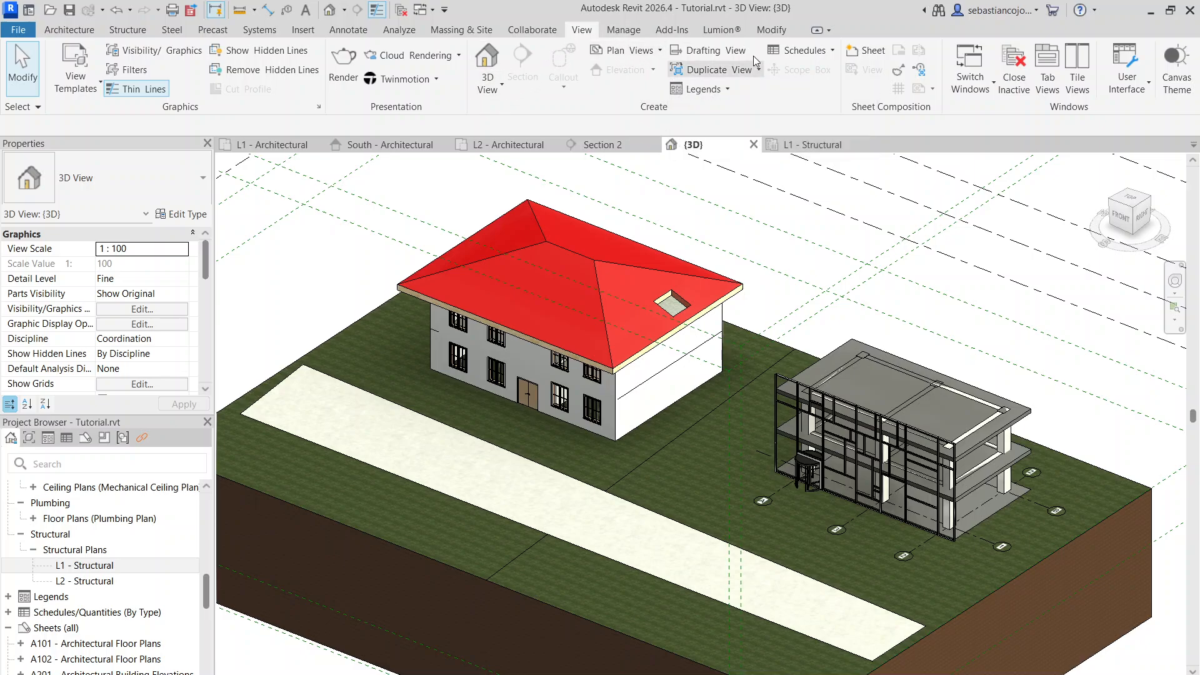
{"action": "left_click", "coordinate": [611, 30]}
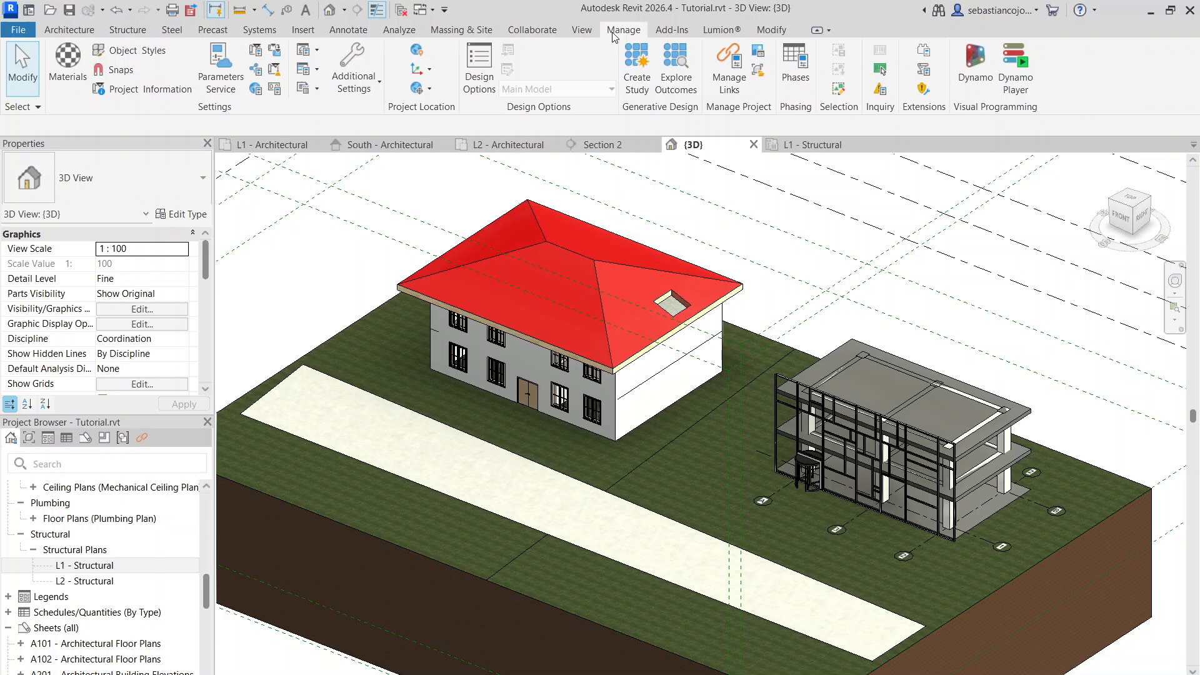
Inspect the frame building's top floor slab on level L3
{"action": "scroll", "coordinate": [735, 250], "scroll_direction": "down", "scroll_amount": 3}
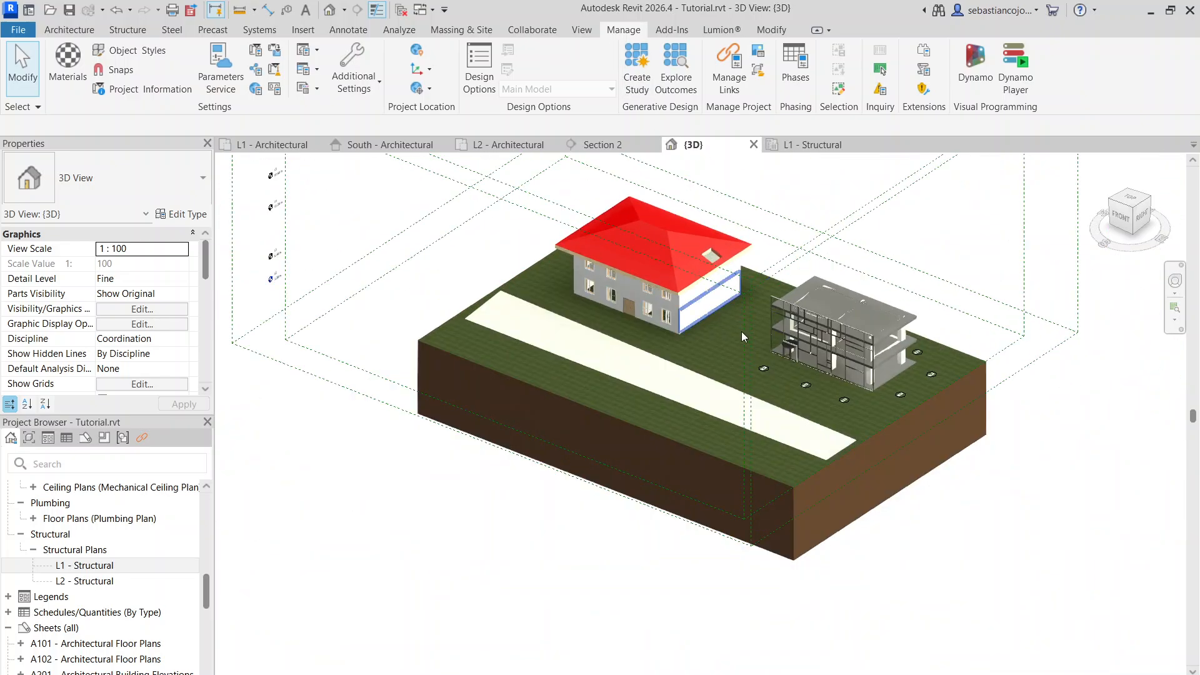
{"action": "scroll", "coordinate": [781, 338], "scroll_direction": "up", "scroll_amount": 3}
{"action": "scroll", "coordinate": [922, 315], "scroll_direction": "up", "scroll_amount": 3}
{"action": "left_click", "coordinate": [764, 174]}
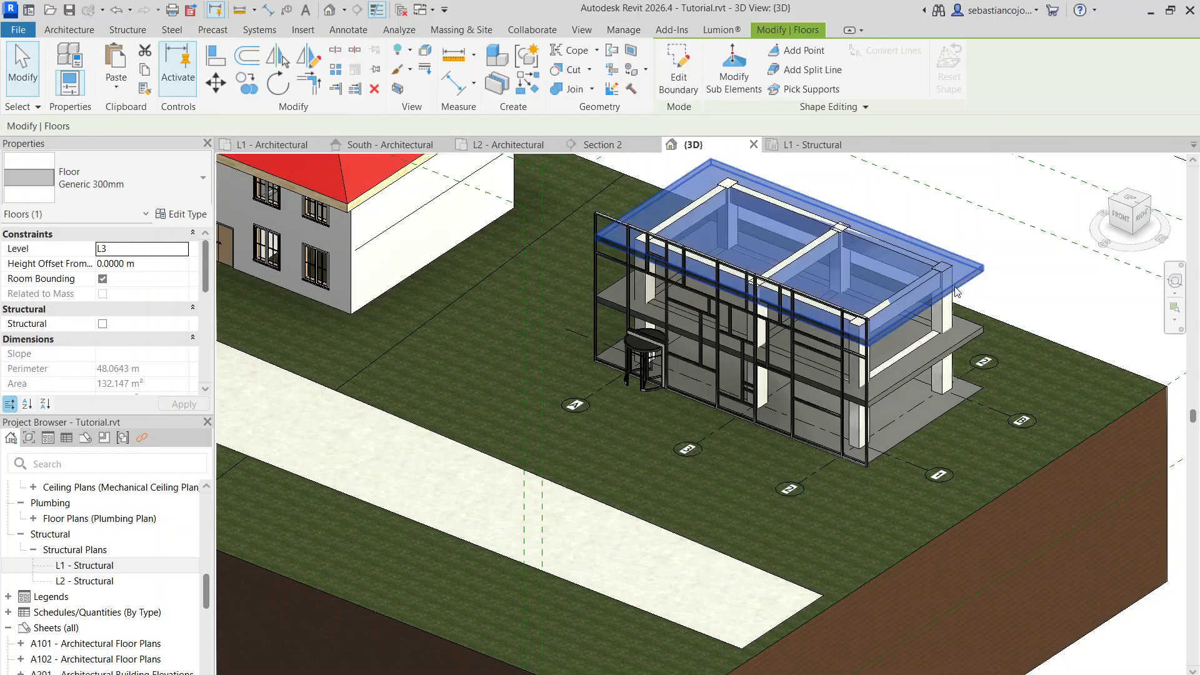
{"action": "left_click", "coordinate": [541, 31]}
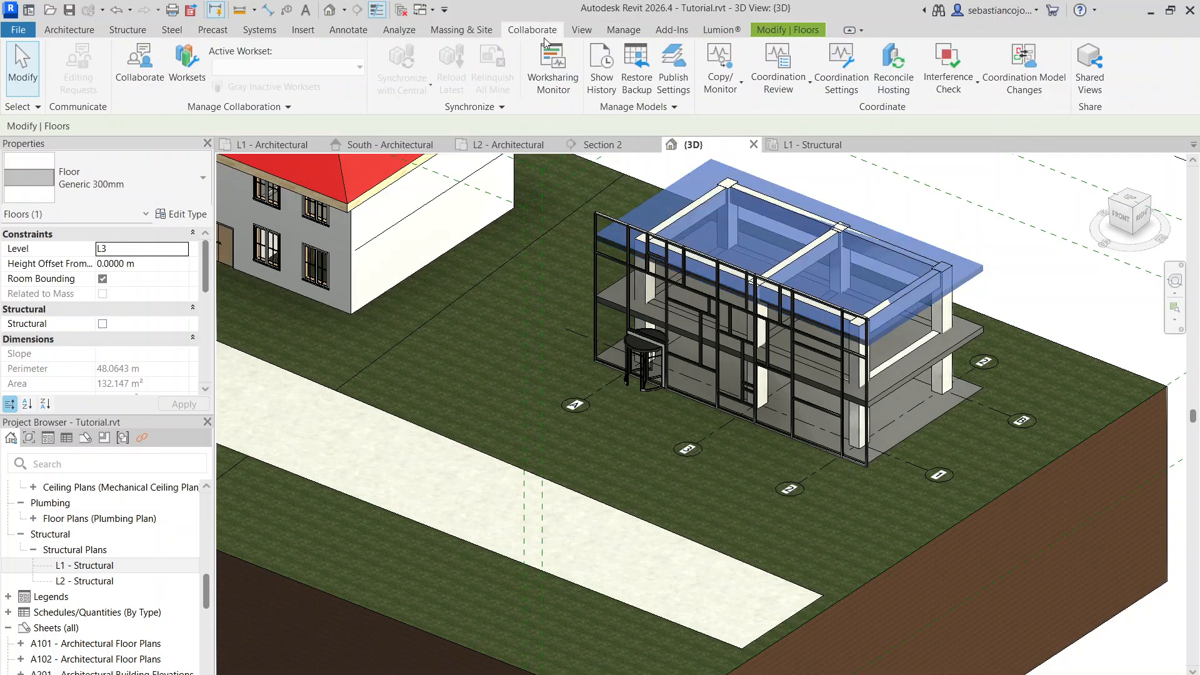
{"action": "left_click", "coordinate": [588, 32]}
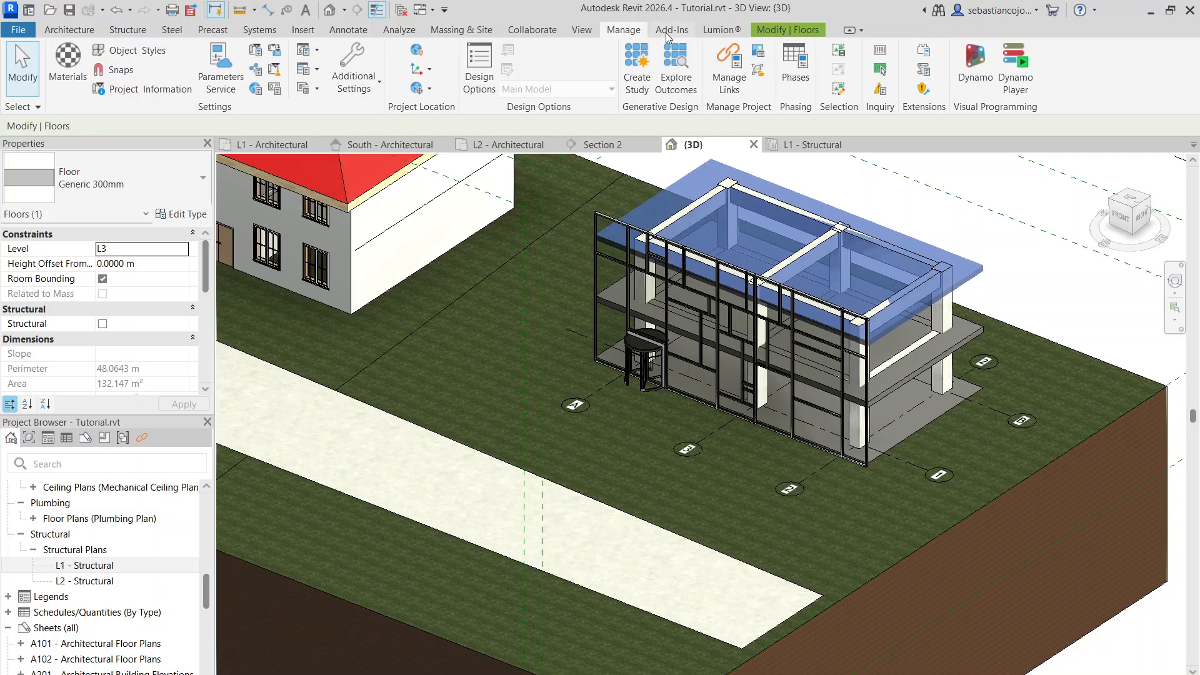
Examine the overall site model in 3D, including the house, the frame building, the path and the toposolid depth
{"action": "scroll", "coordinate": [719, 309], "scroll_direction": "down", "scroll_amount": 7}
{"action": "left_click", "coordinate": [781, 395]}
{"action": "scroll", "coordinate": [706, 378], "scroll_direction": "up", "scroll_amount": 2}
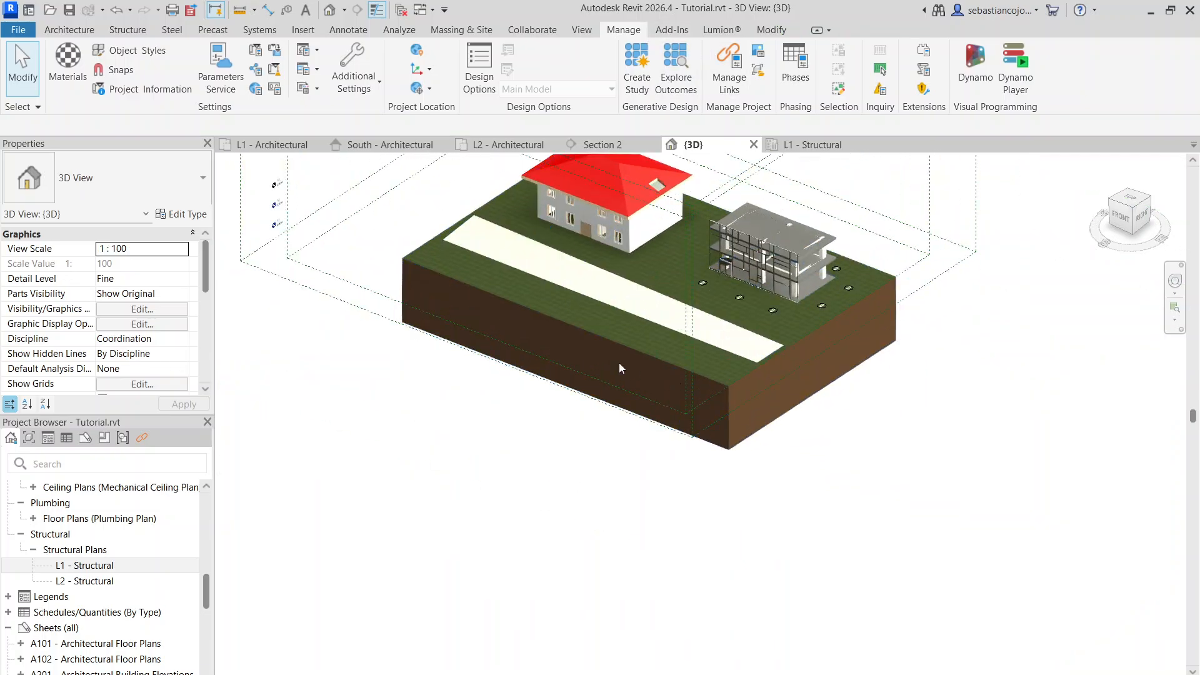
{"action": "scroll", "coordinate": [481, 292], "scroll_direction": "up", "scroll_amount": 1}
{"action": "middle_click_drag", "start_coordinate": [482, 293], "coordinate": [437, 401]}
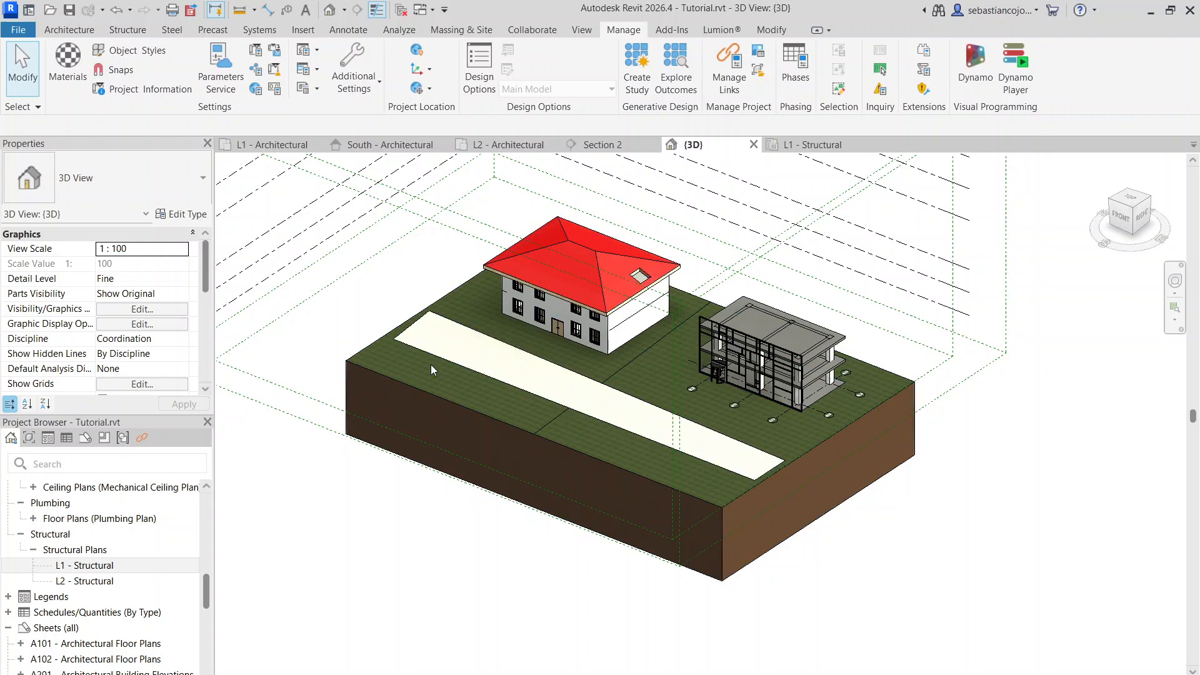
{"action": "scroll", "coordinate": [508, 279], "scroll_direction": "up", "scroll_amount": 2}
{"action": "scroll", "coordinate": [479, 275], "scroll_direction": "down", "scroll_amount": 2}
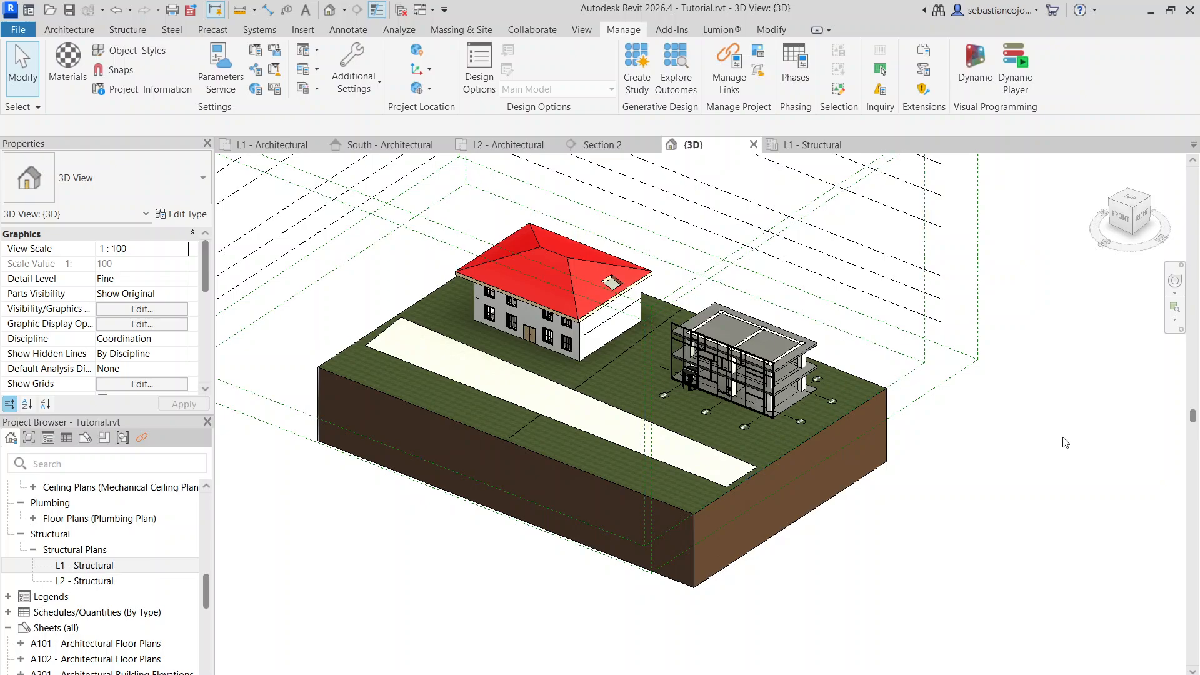
{"action": "scroll", "coordinate": [561, 254], "scroll_direction": "up", "scroll_amount": 2}
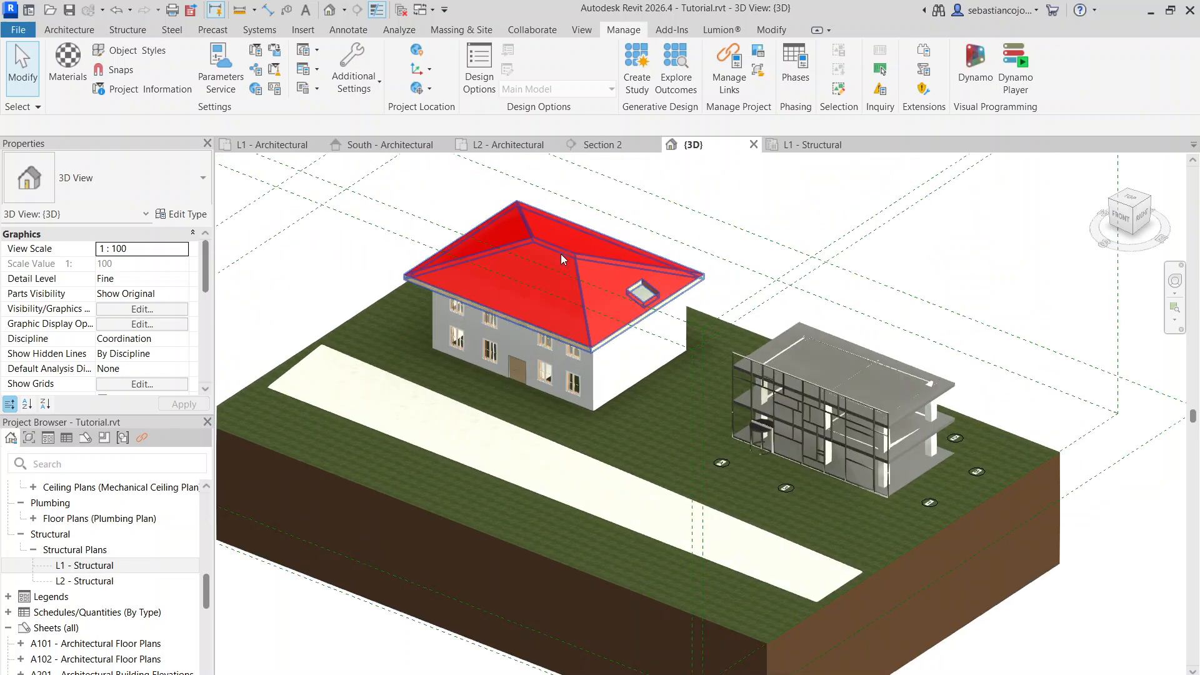
Inspect the footprint sketch of the house's red hip roof, then finish the sketch edit
{"action": "double_click", "coordinate": [565, 246]}
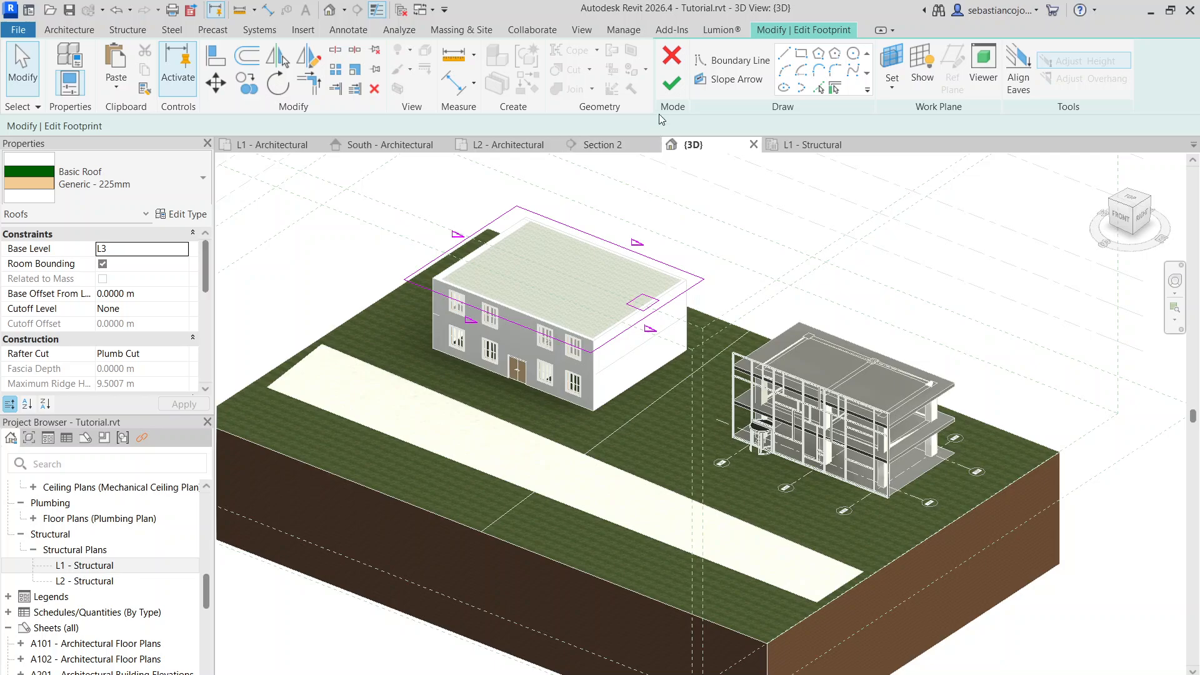
{"action": "left_click", "coordinate": [670, 89]}
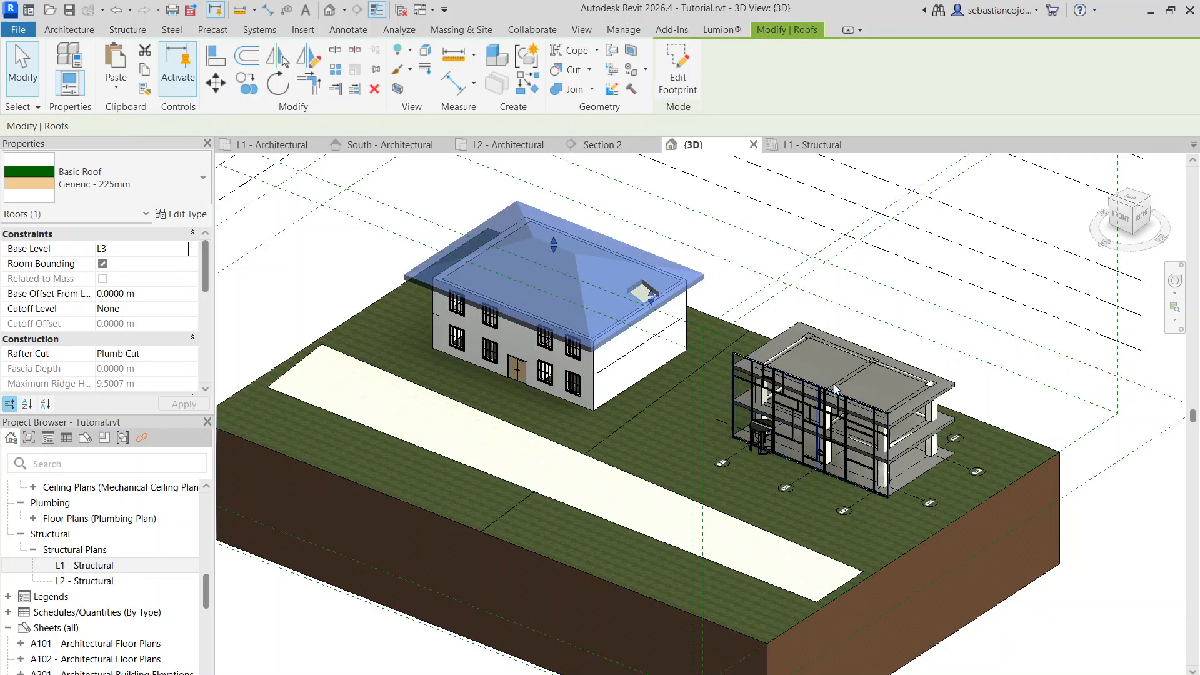
{"action": "mouse_move", "coordinate": [680, 674]}
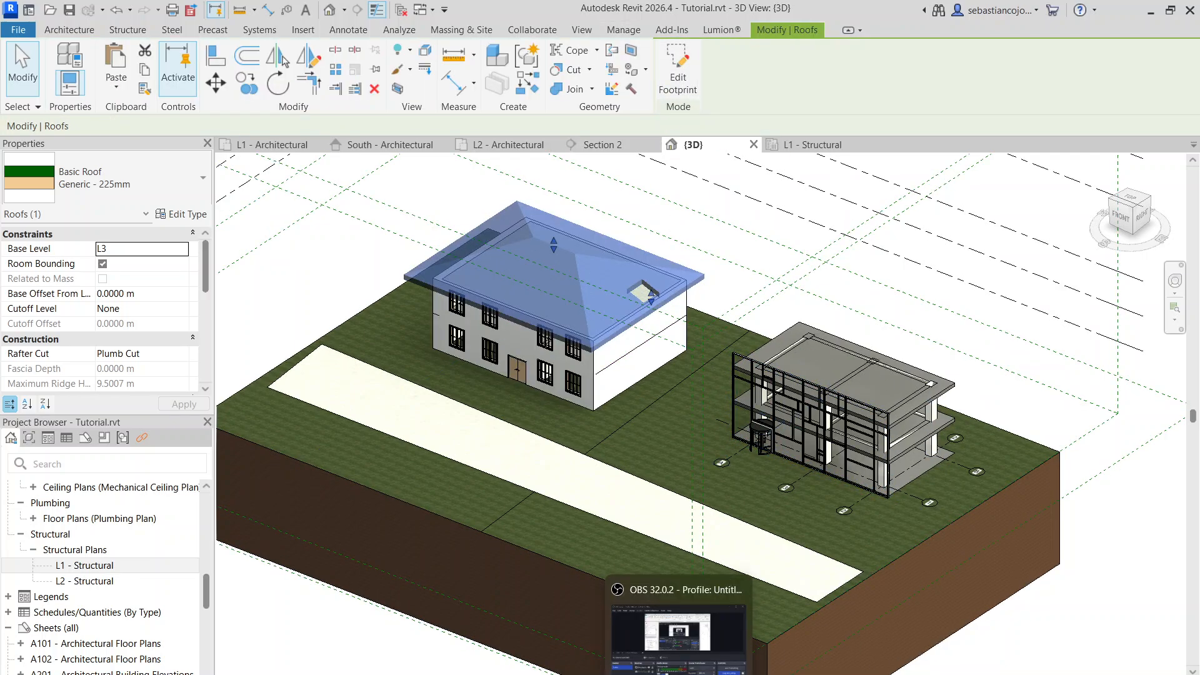